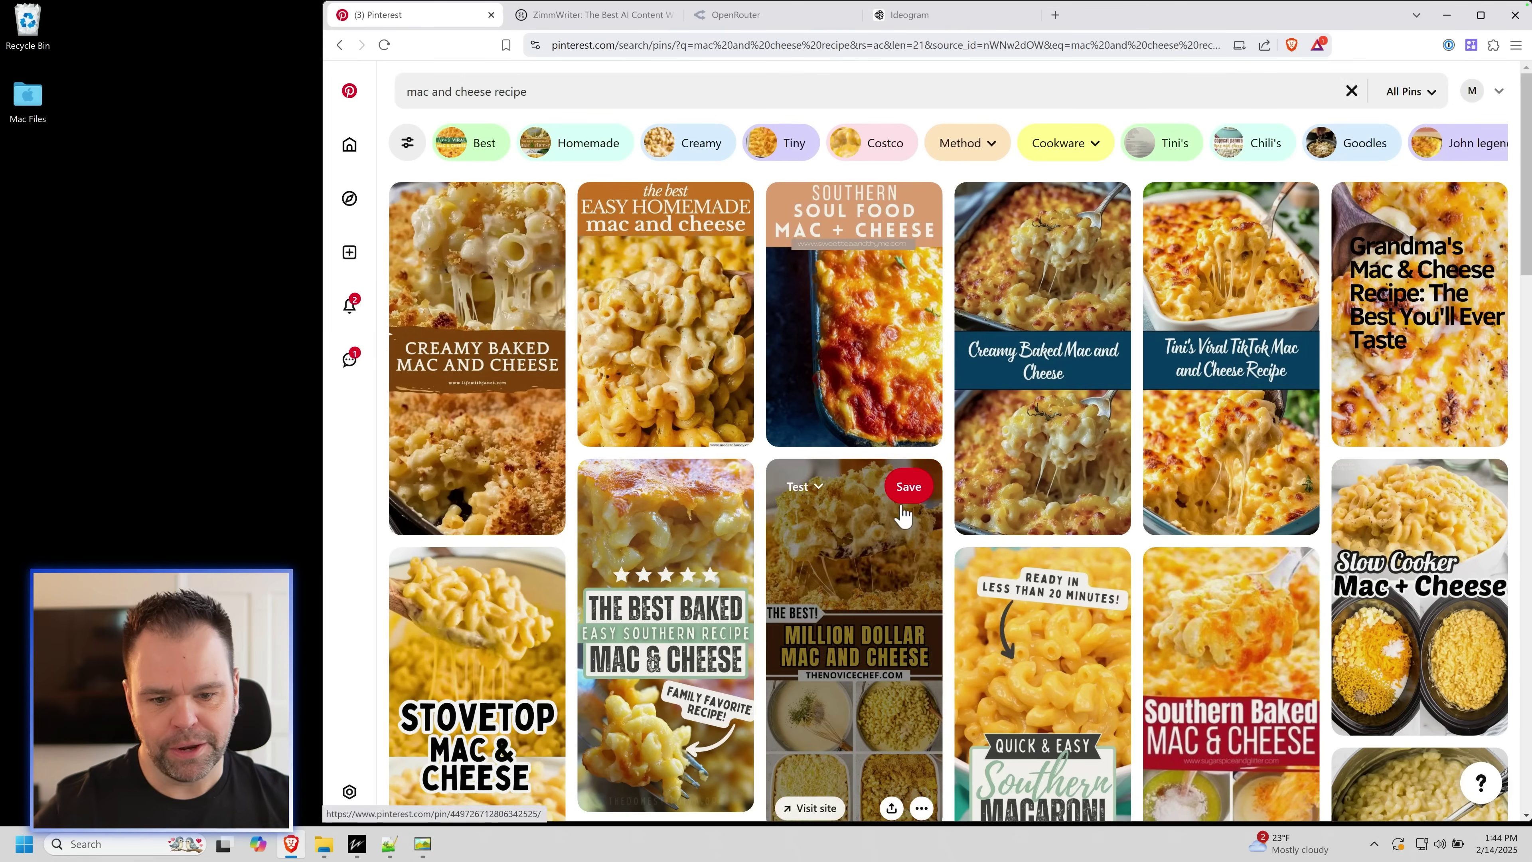
- Bring up the generated pin in One Photo Viewer and maximize the window
{"action": "scroll", "coordinate": [905, 513], "scroll_direction": "down", "scroll_amount": 3}
{"action": "scroll", "coordinate": [906, 525], "scroll_direction": "down", "scroll_amount": 5}
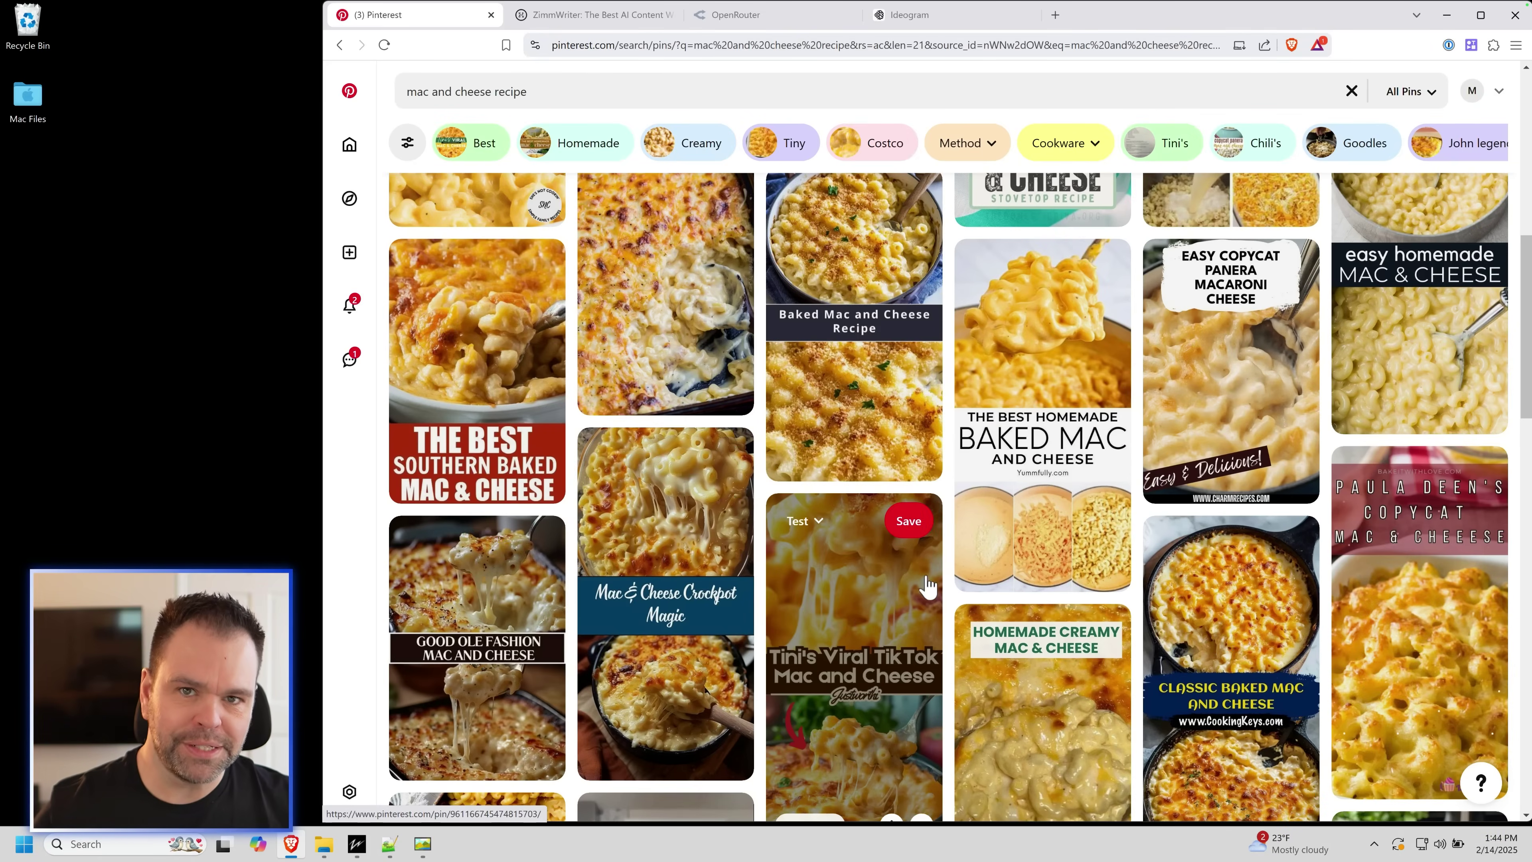
{"action": "scroll", "coordinate": [937, 576], "scroll_direction": "up", "scroll_amount": 8}
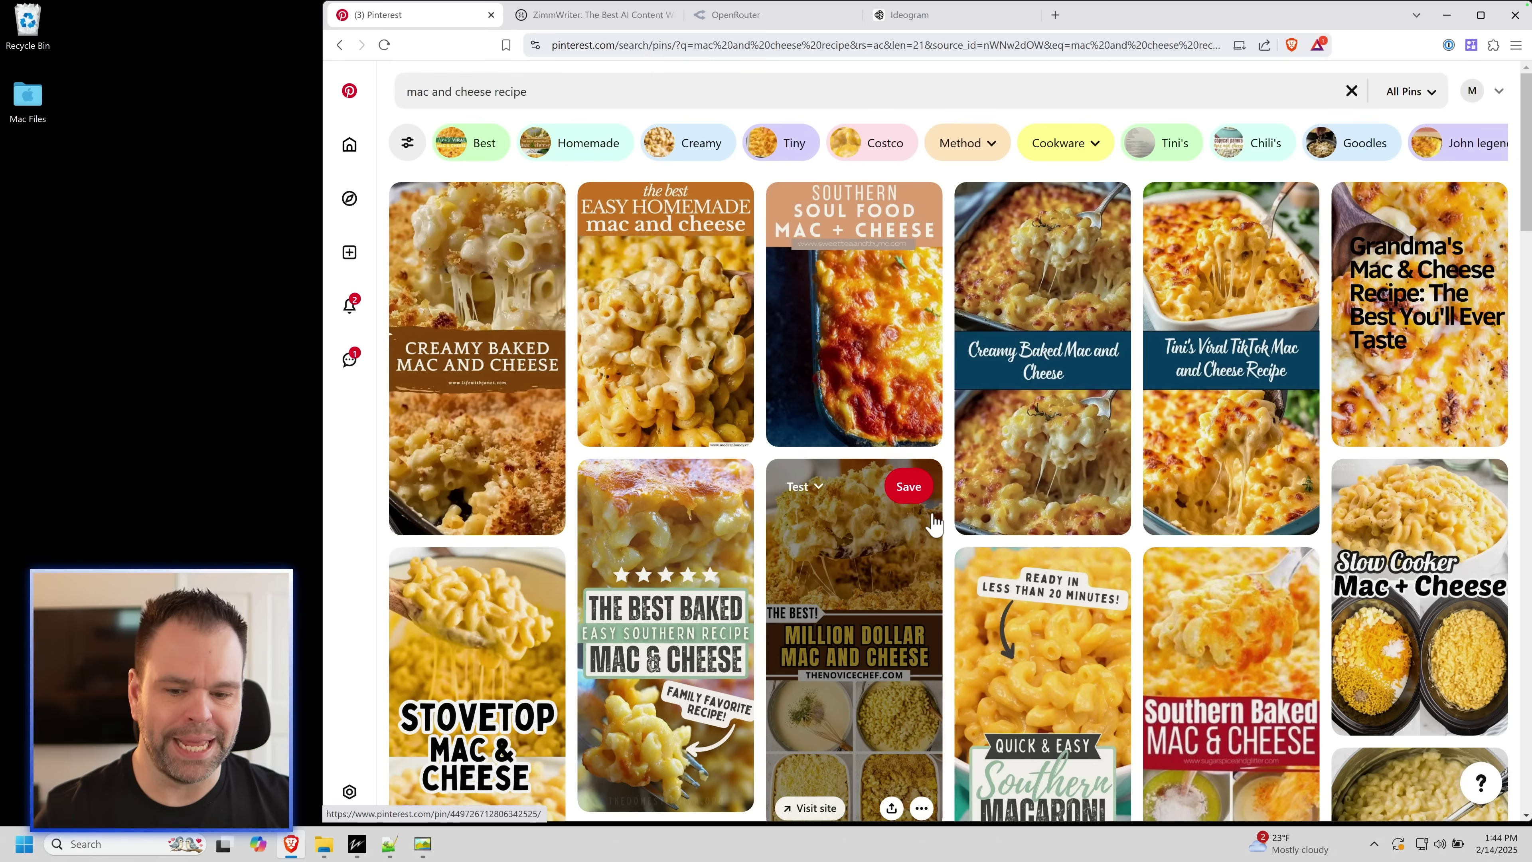
{"action": "scroll", "coordinate": [928, 525], "scroll_direction": "down", "scroll_amount": 3}
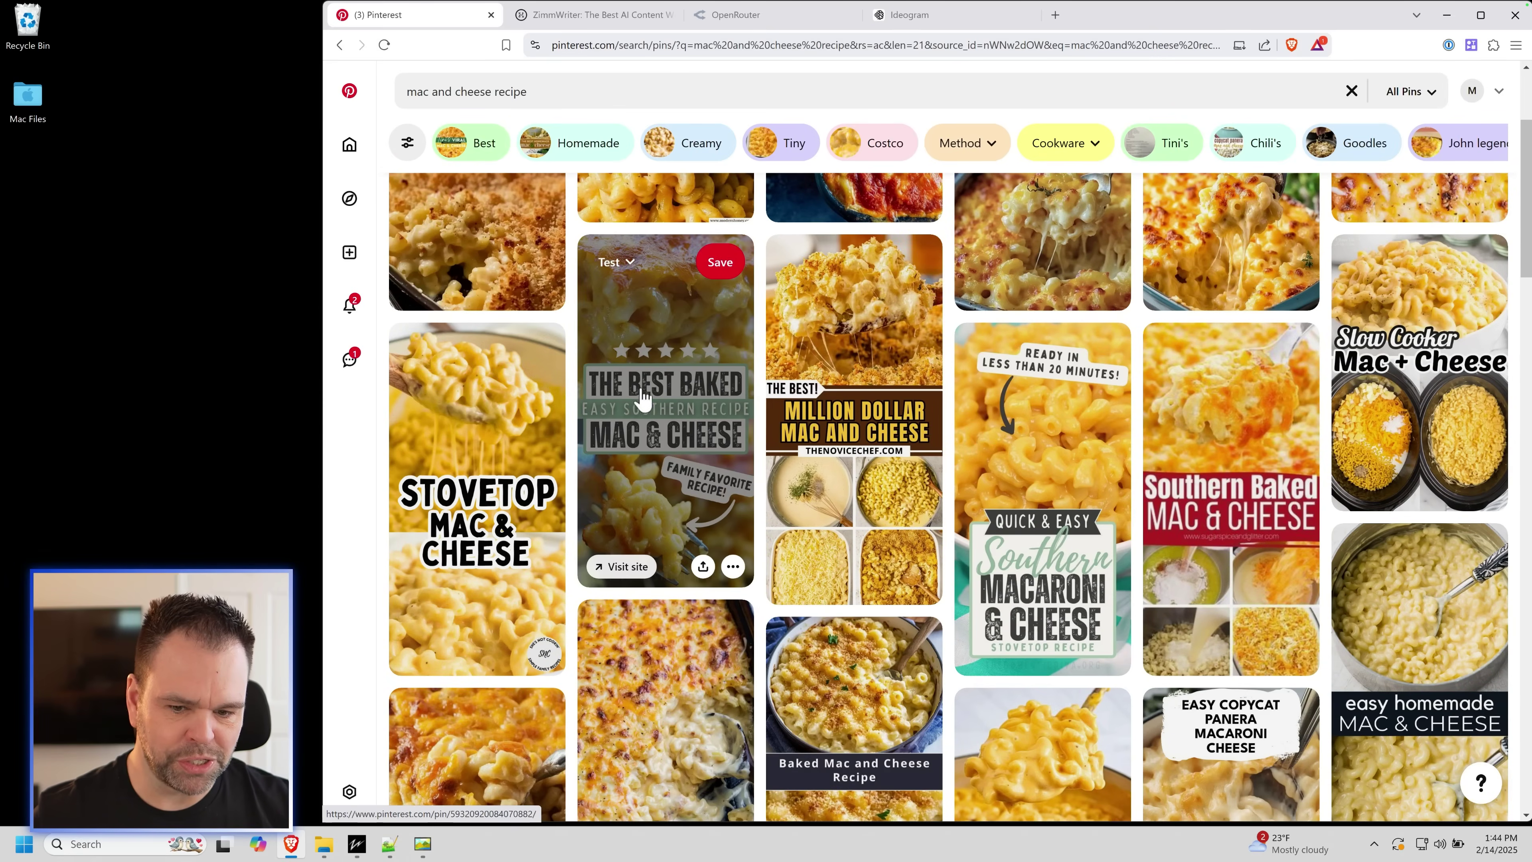
{"action": "scroll", "coordinate": [710, 458], "scroll_direction": "up", "scroll_amount": 3}
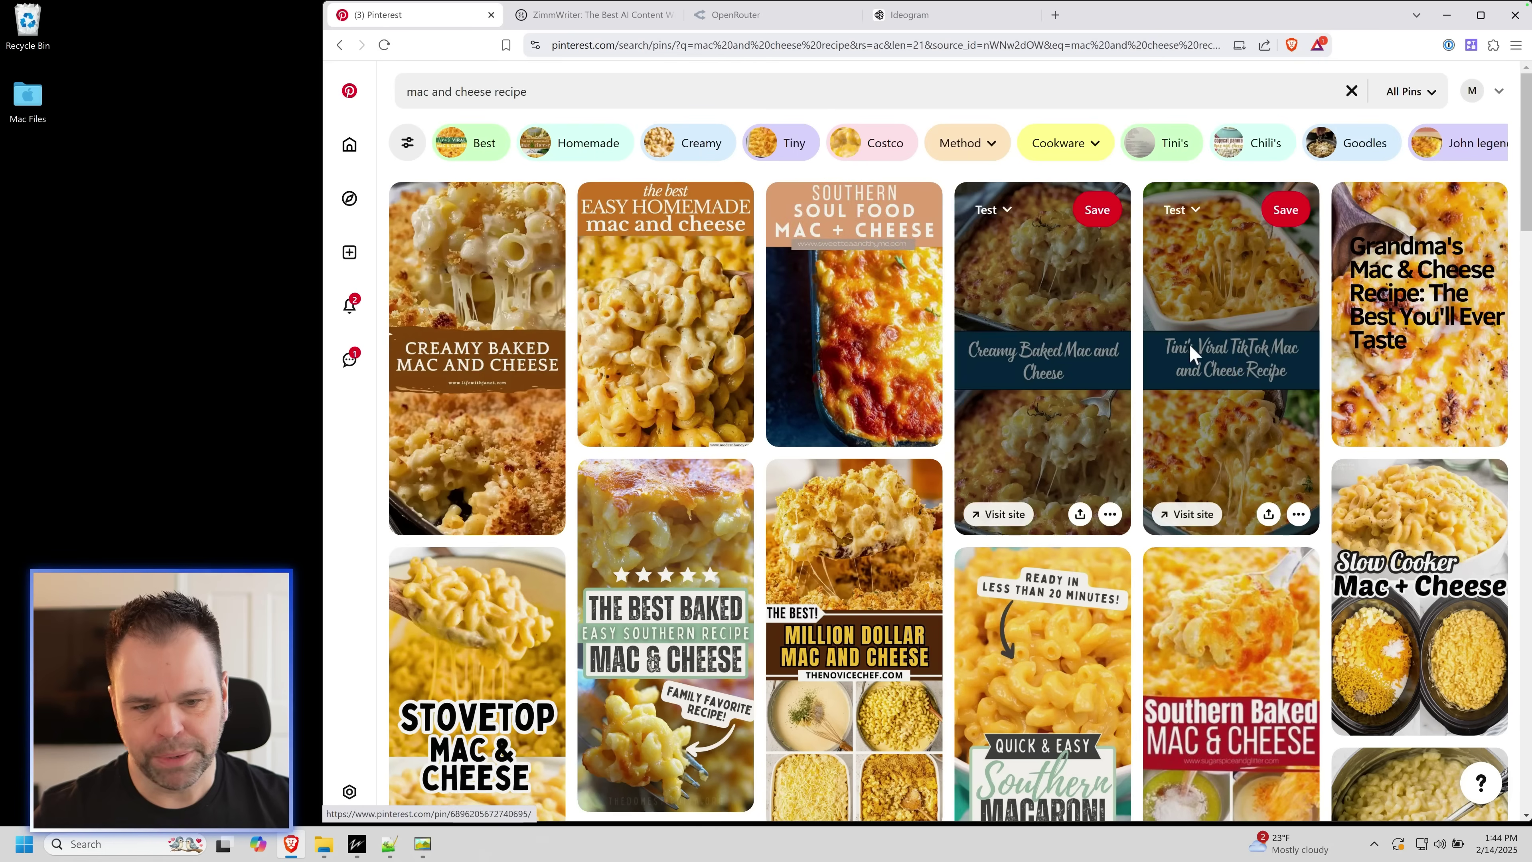
{"action": "scroll", "coordinate": [1263, 513], "scroll_direction": "down", "scroll_amount": 9}
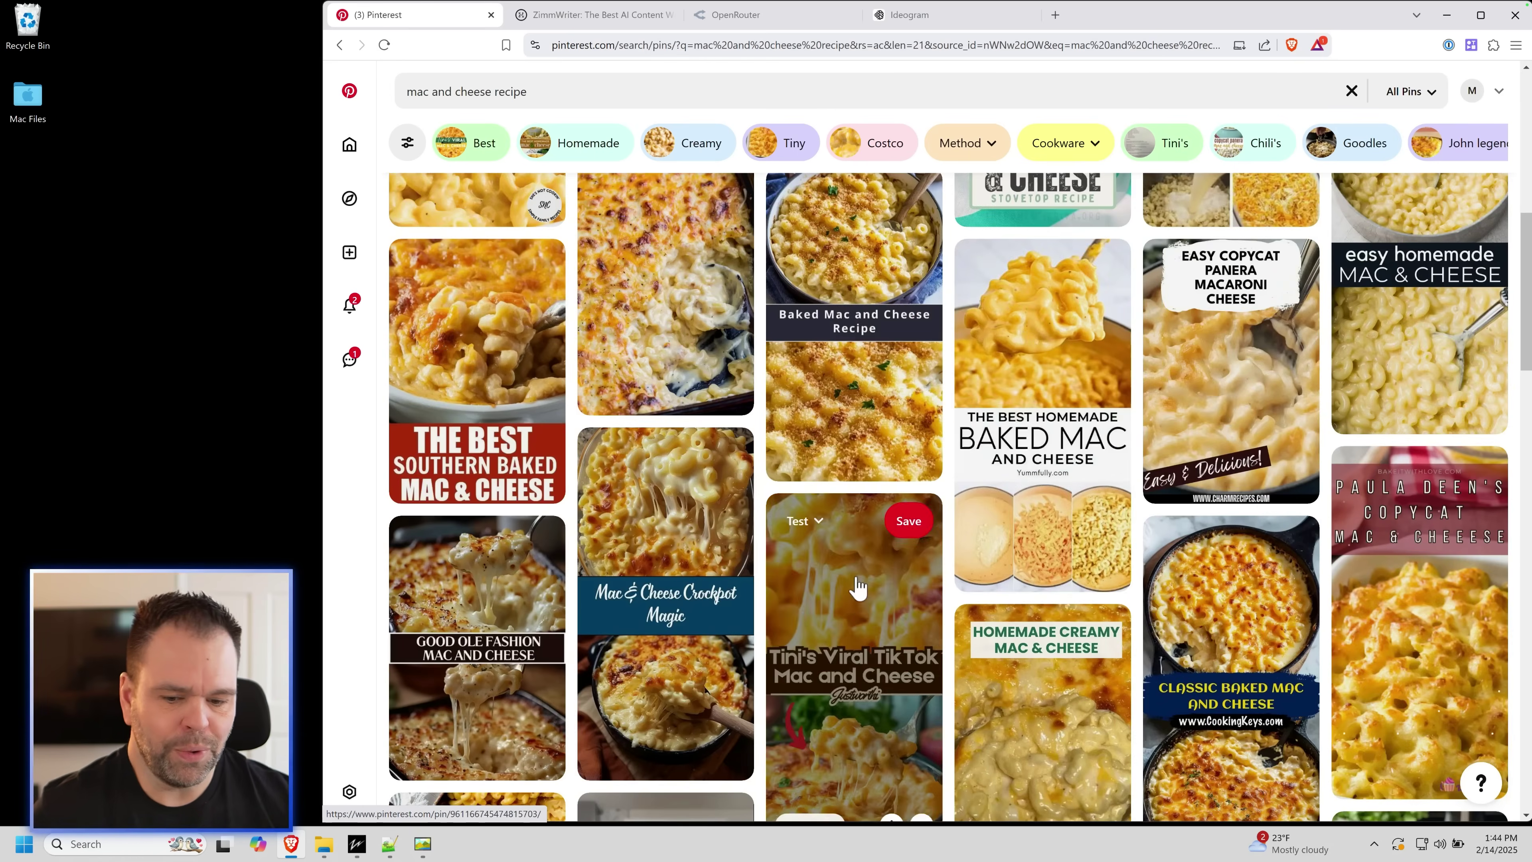
{"action": "scroll", "coordinate": [856, 543], "scroll_direction": "down", "scroll_amount": 8}
{"action": "scroll", "coordinate": [732, 396], "scroll_direction": "up", "scroll_amount": 2}
{"action": "scroll", "coordinate": [731, 396], "scroll_direction": "up", "scroll_amount": 2}
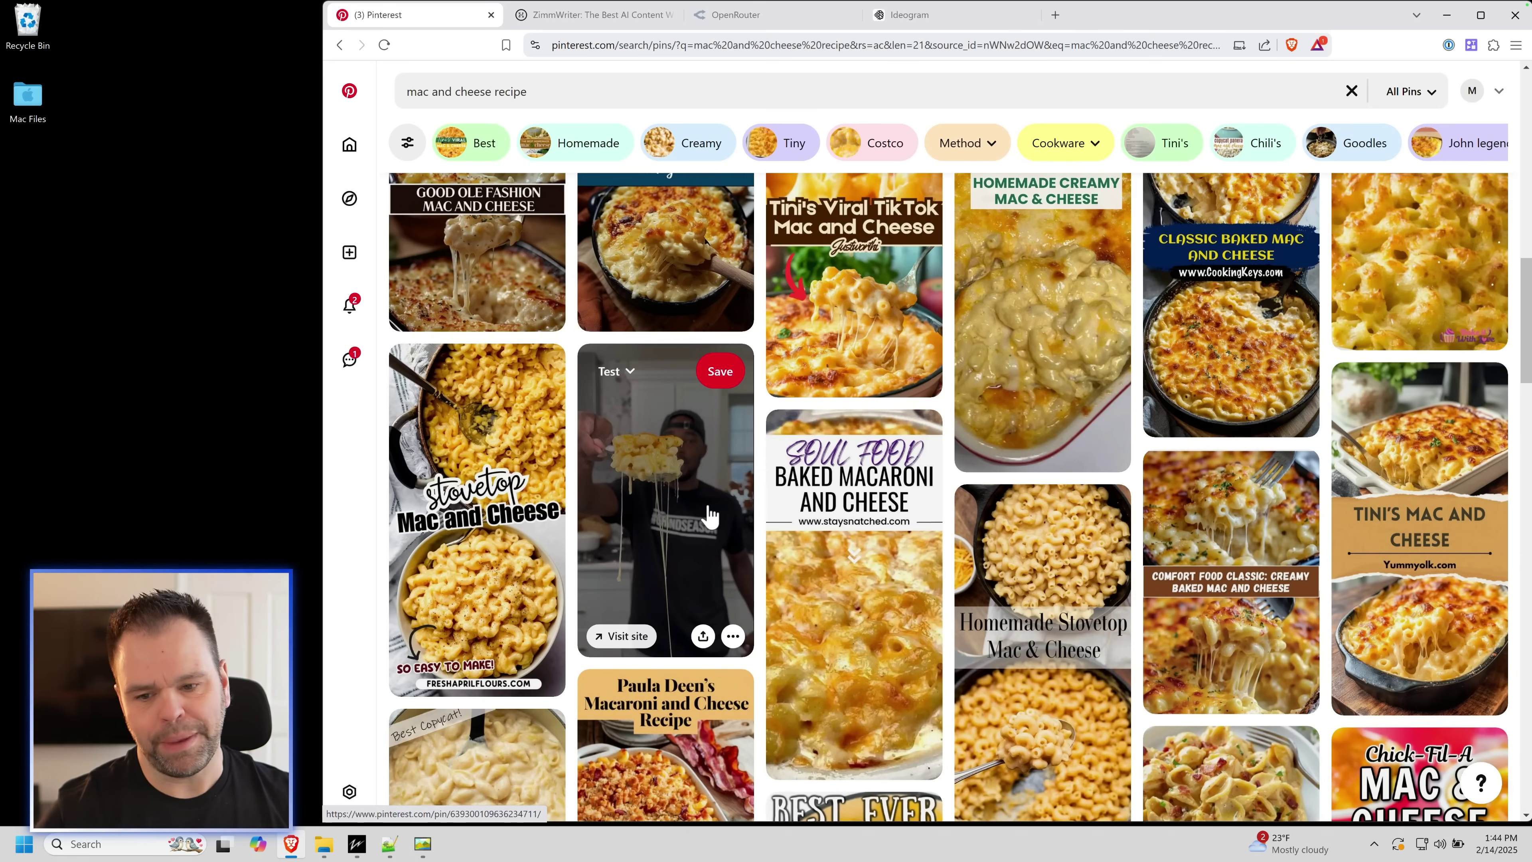
{"action": "scroll", "coordinate": [717, 531], "scroll_direction": "up", "scroll_amount": 14}
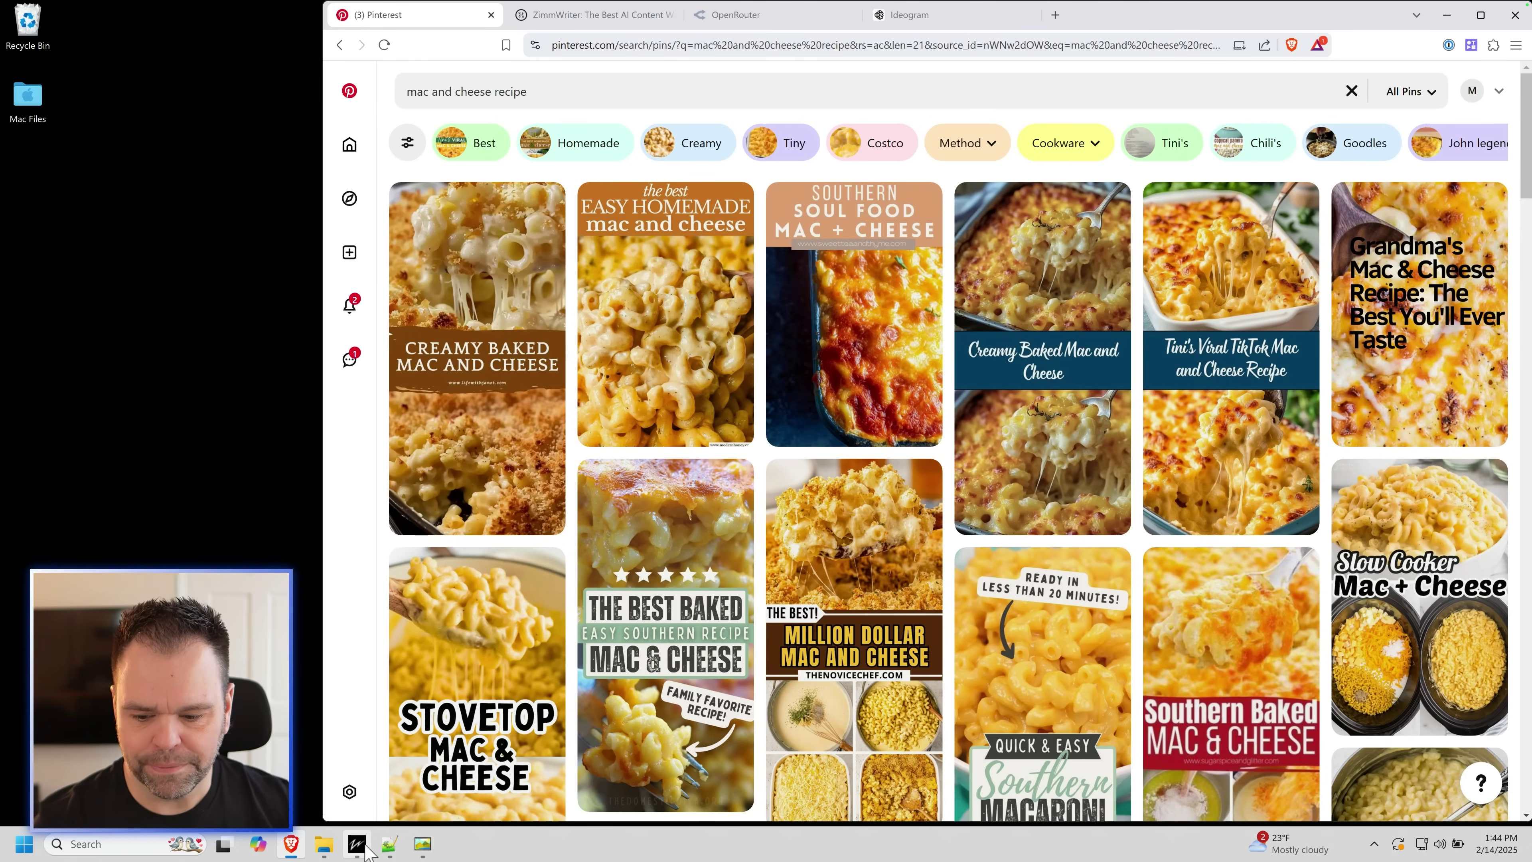
{"action": "left_click", "coordinate": [422, 844]}
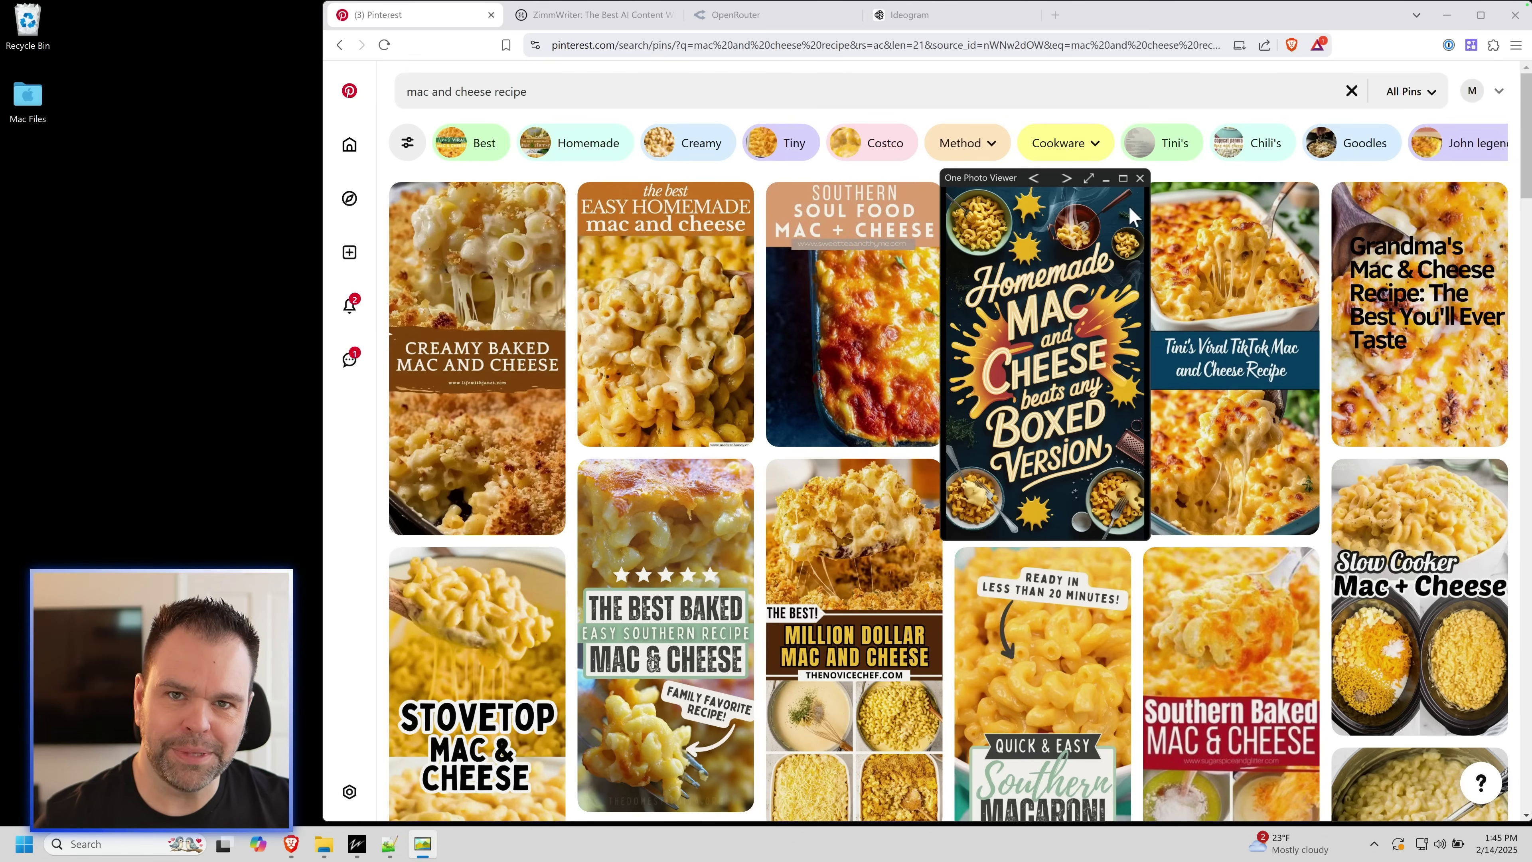
{"action": "left_click", "coordinate": [1123, 178]}
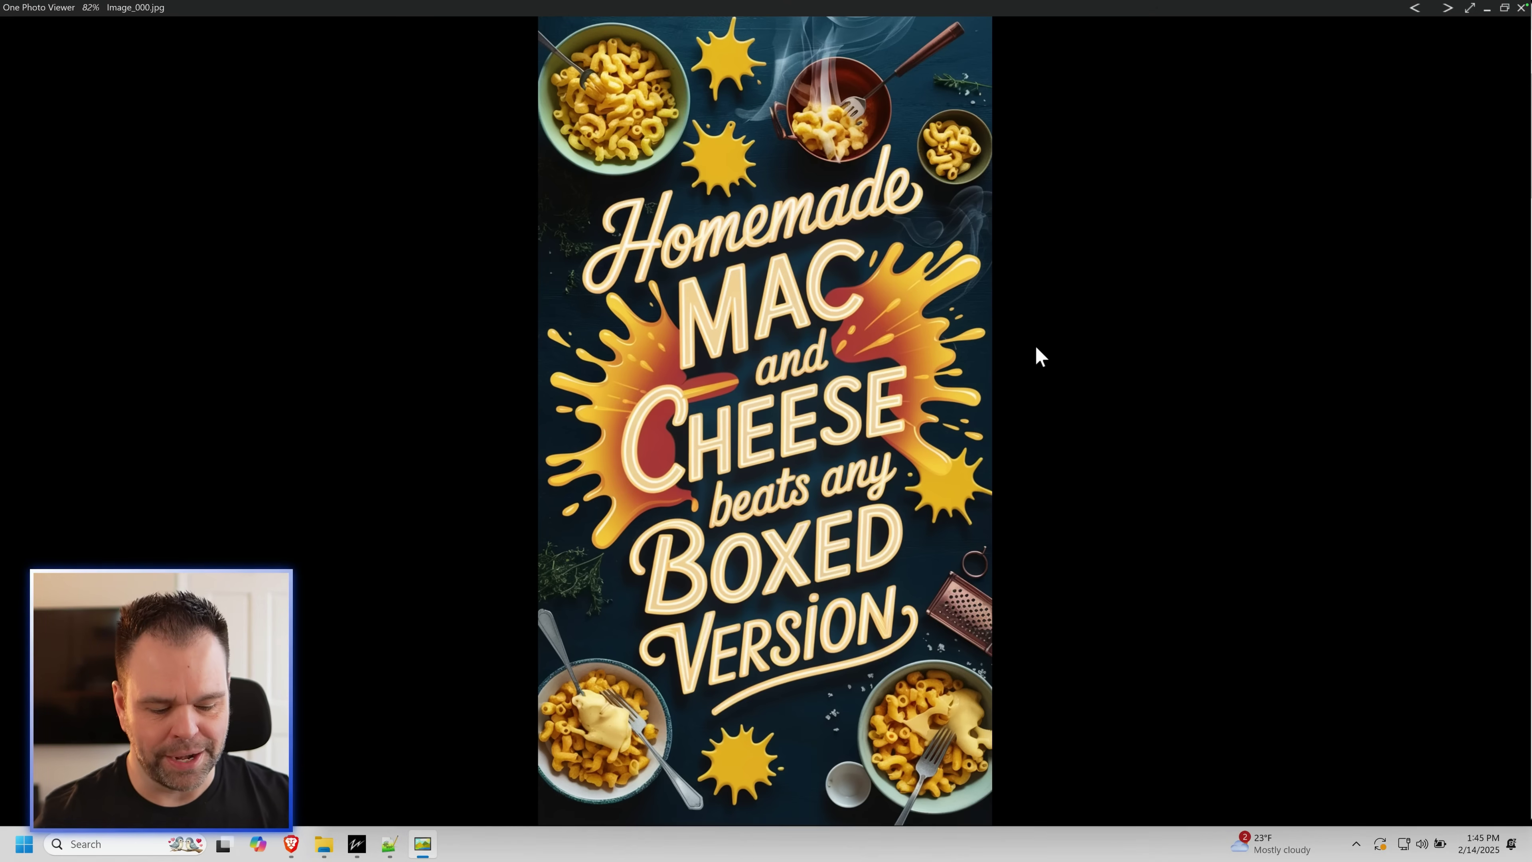
- Page through the Cappadocia, lasagna, Japan, guacamole and other pins to Spicy Honey Glazed Salmon
{"action": "key", "text": "Right"}
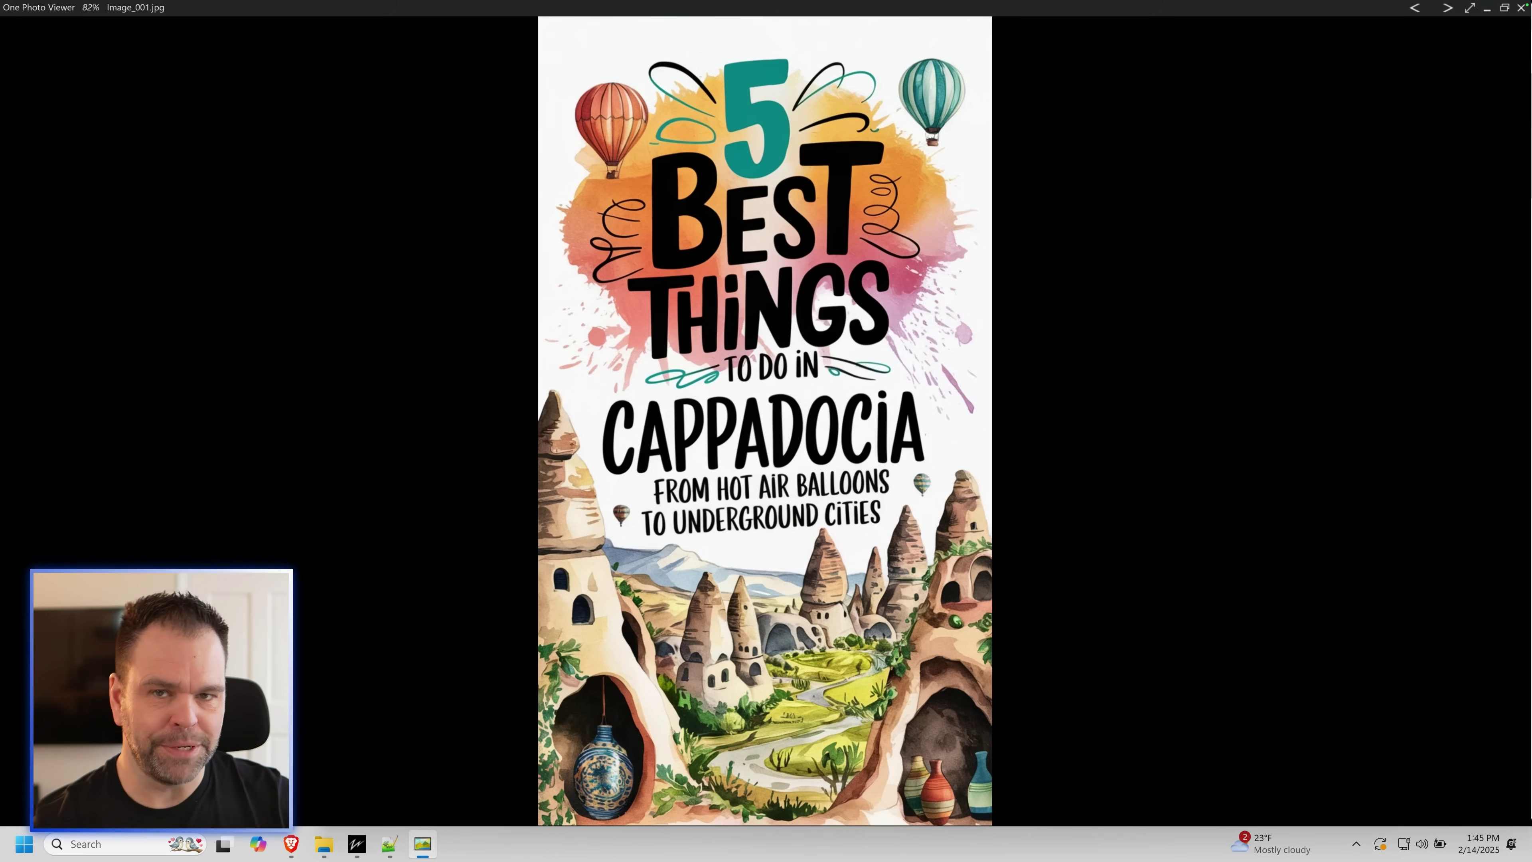
{"action": "key", "text": "Right"}
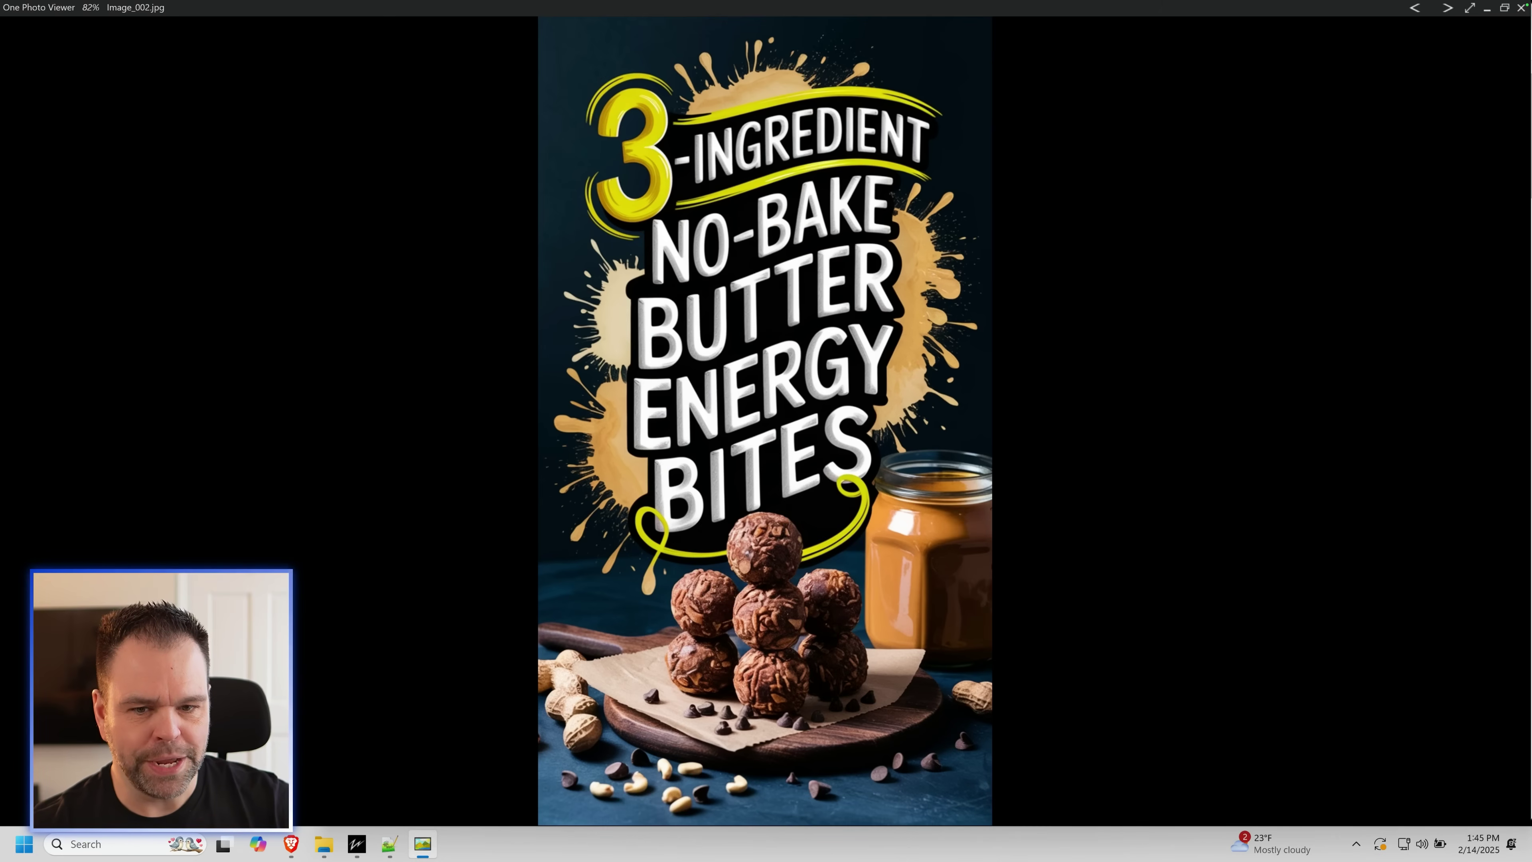
{"action": "key", "text": "Right"}
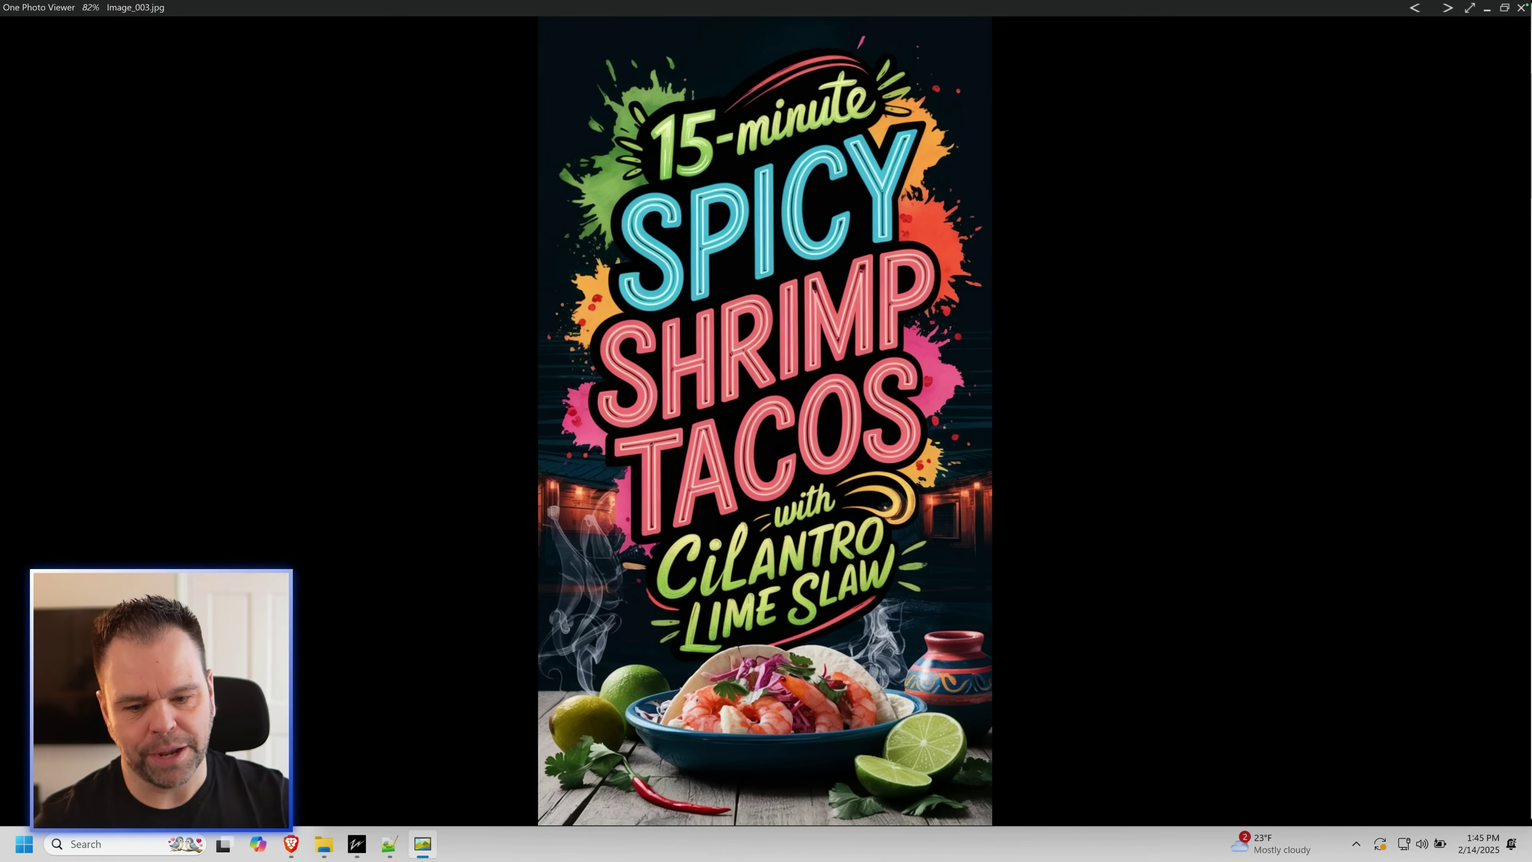
{"action": "key", "text": "Right"}
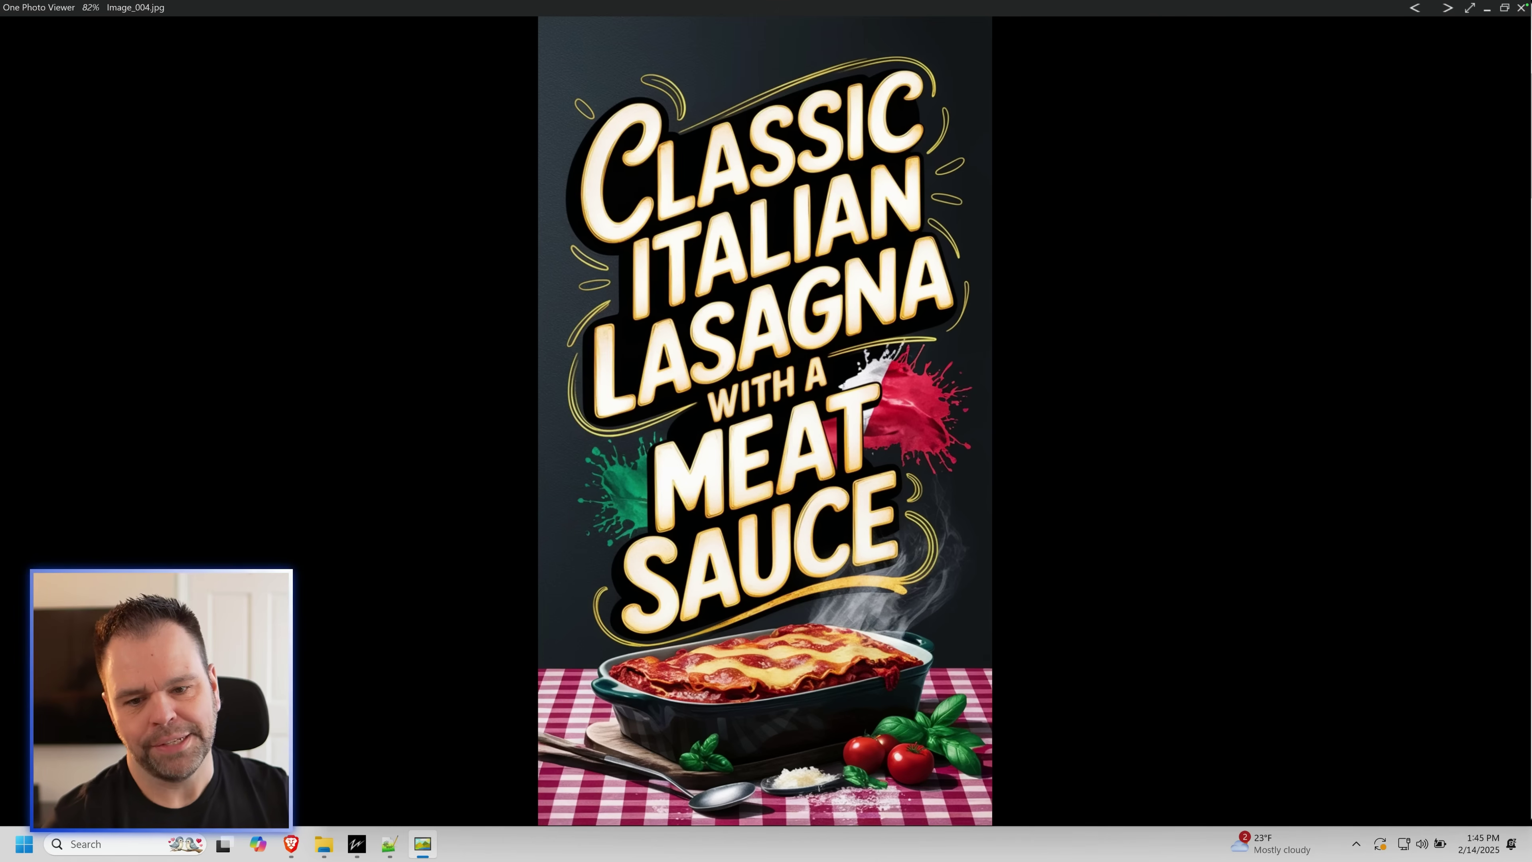
{"action": "key", "text": "Right"}
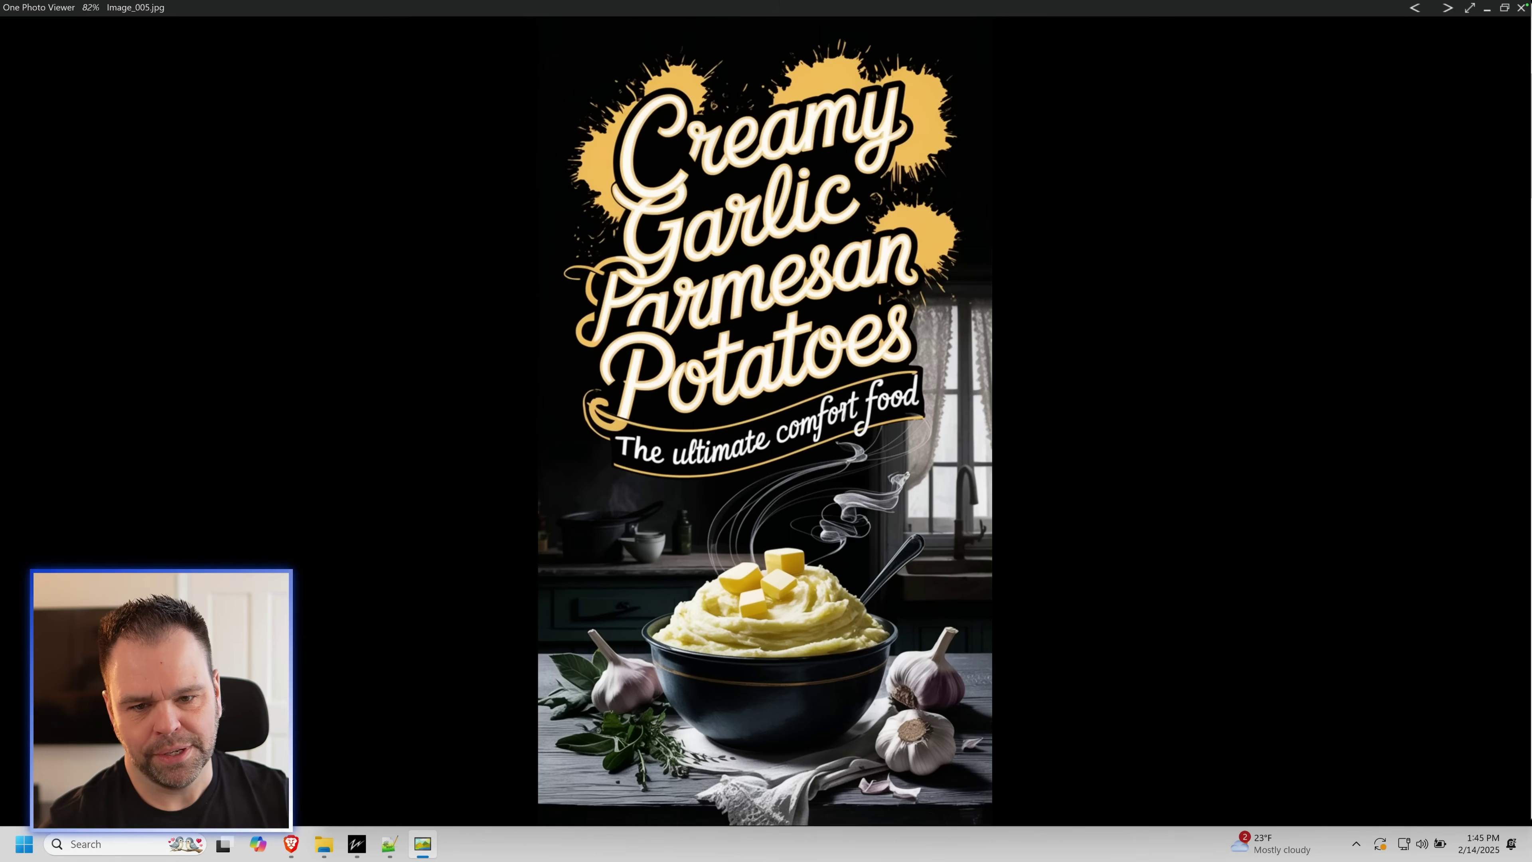
{"action": "key", "text": "Right"}
{"action": "key", "text": "Right"}
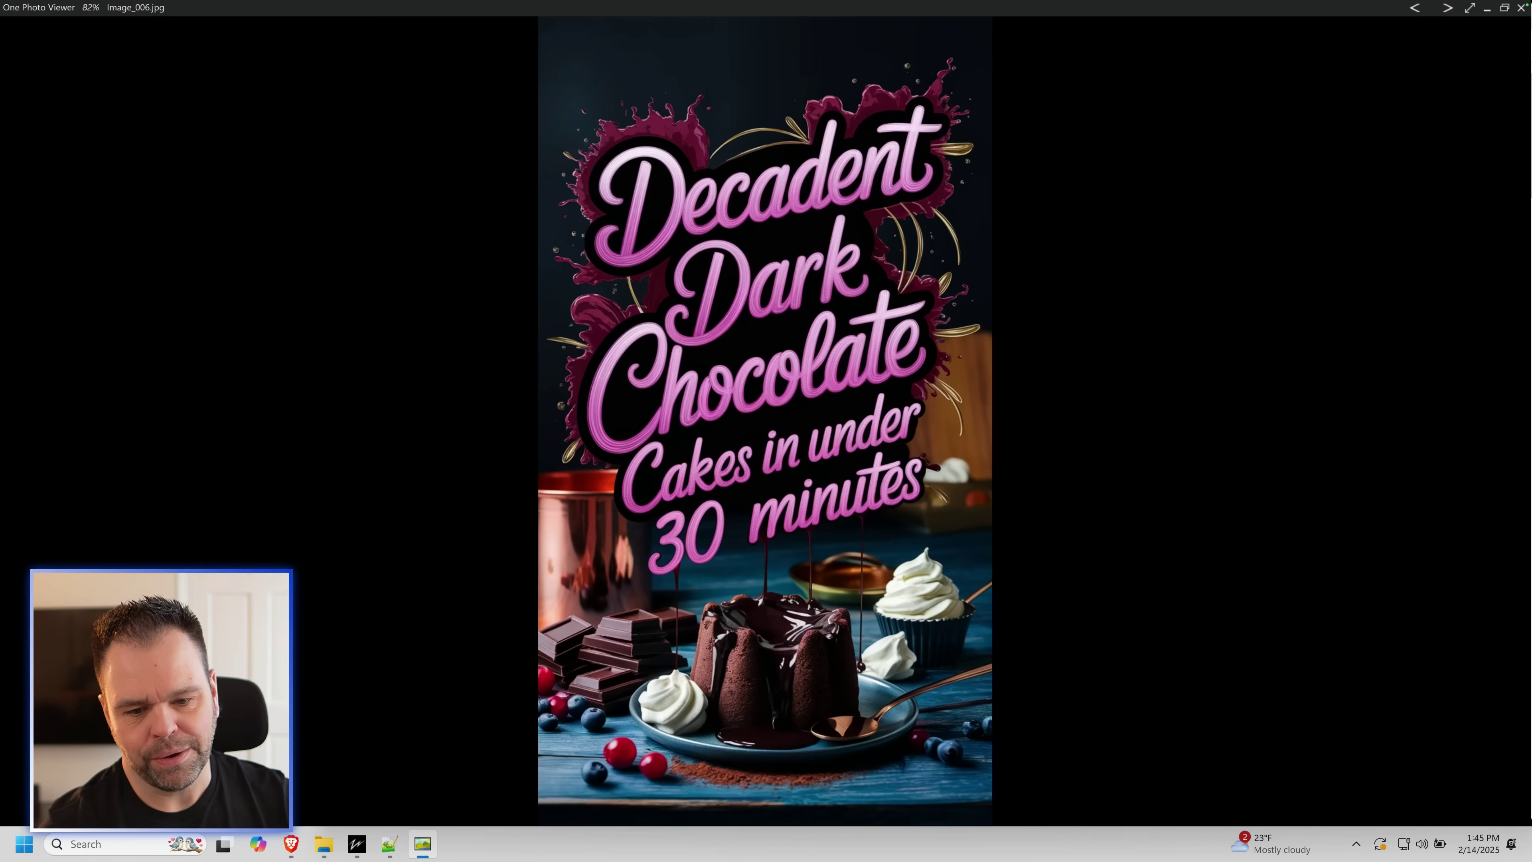
{"action": "key", "text": "Right"}
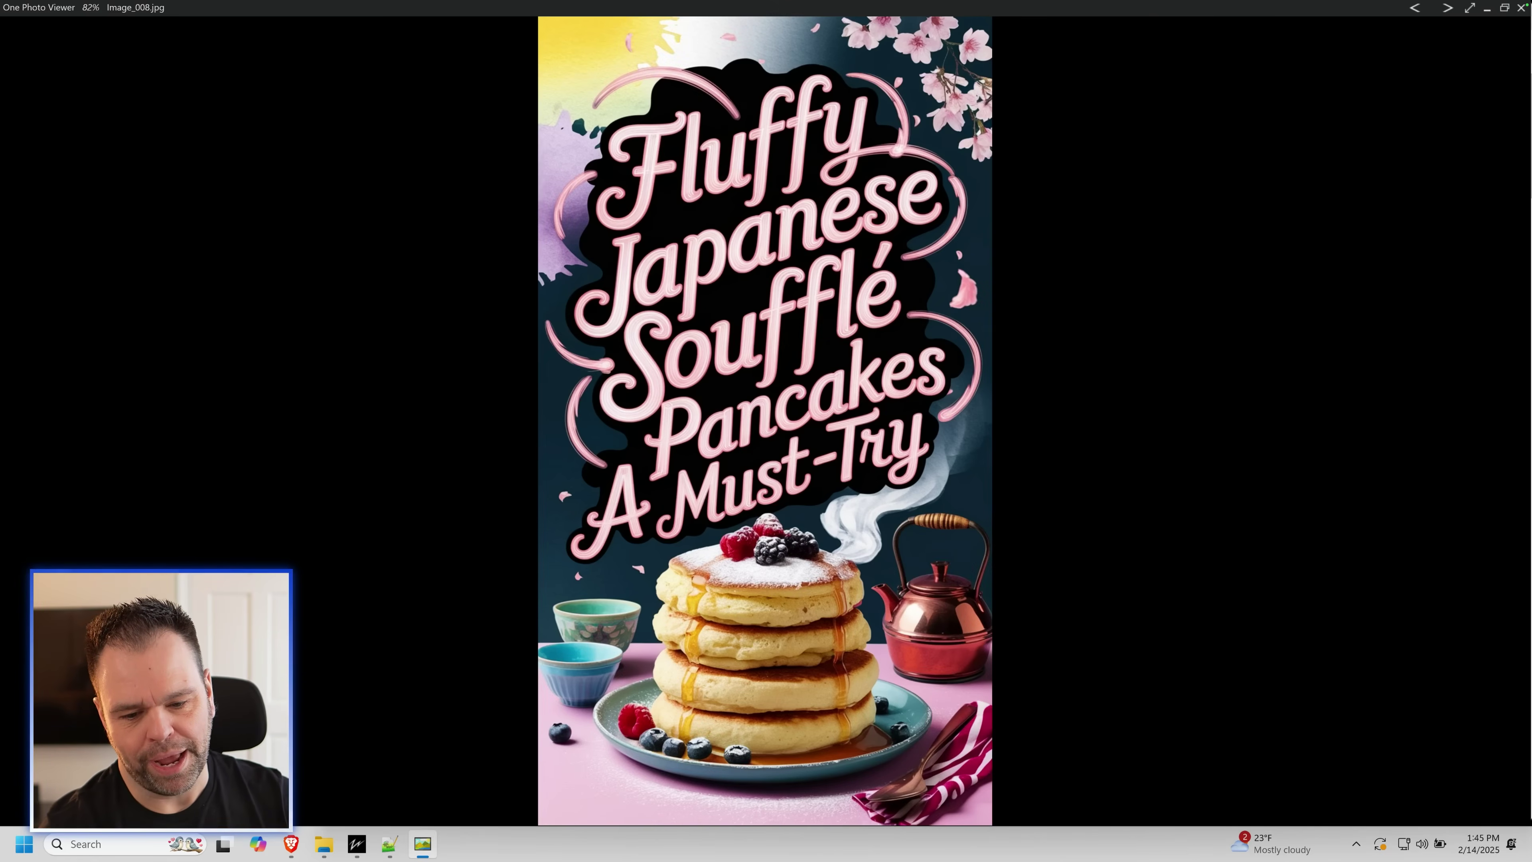
{"action": "key", "text": "Right"}
{"action": "key", "text": "Right"}
{"action": "key", "text": "Right"}
{"action": "key", "text": "Right"}
{"action": "key", "text": "Right"}
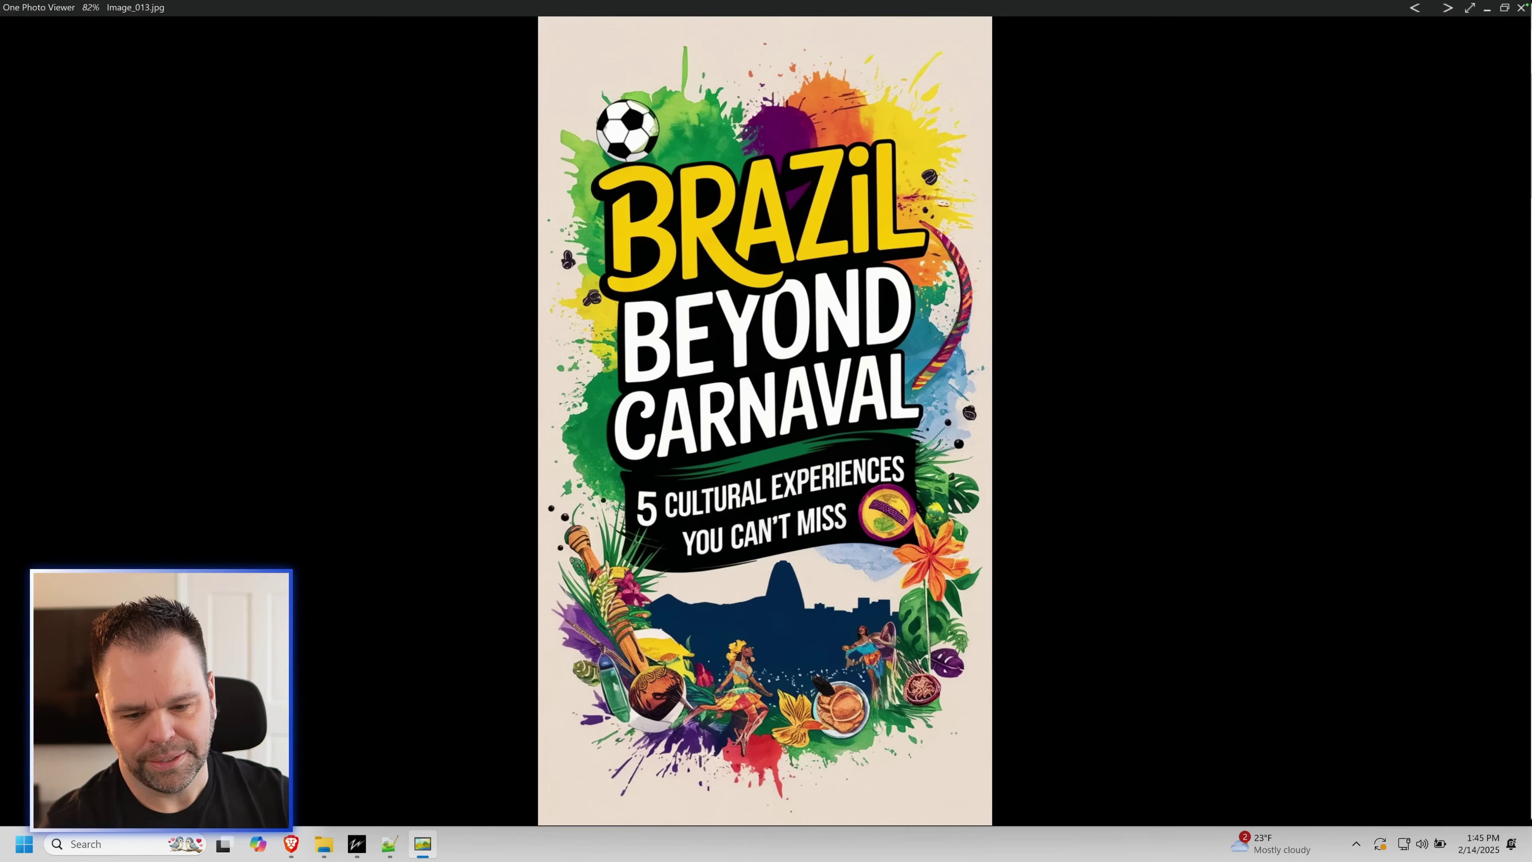
{"action": "key", "text": "Right"}
{"action": "key", "text": "Right"}
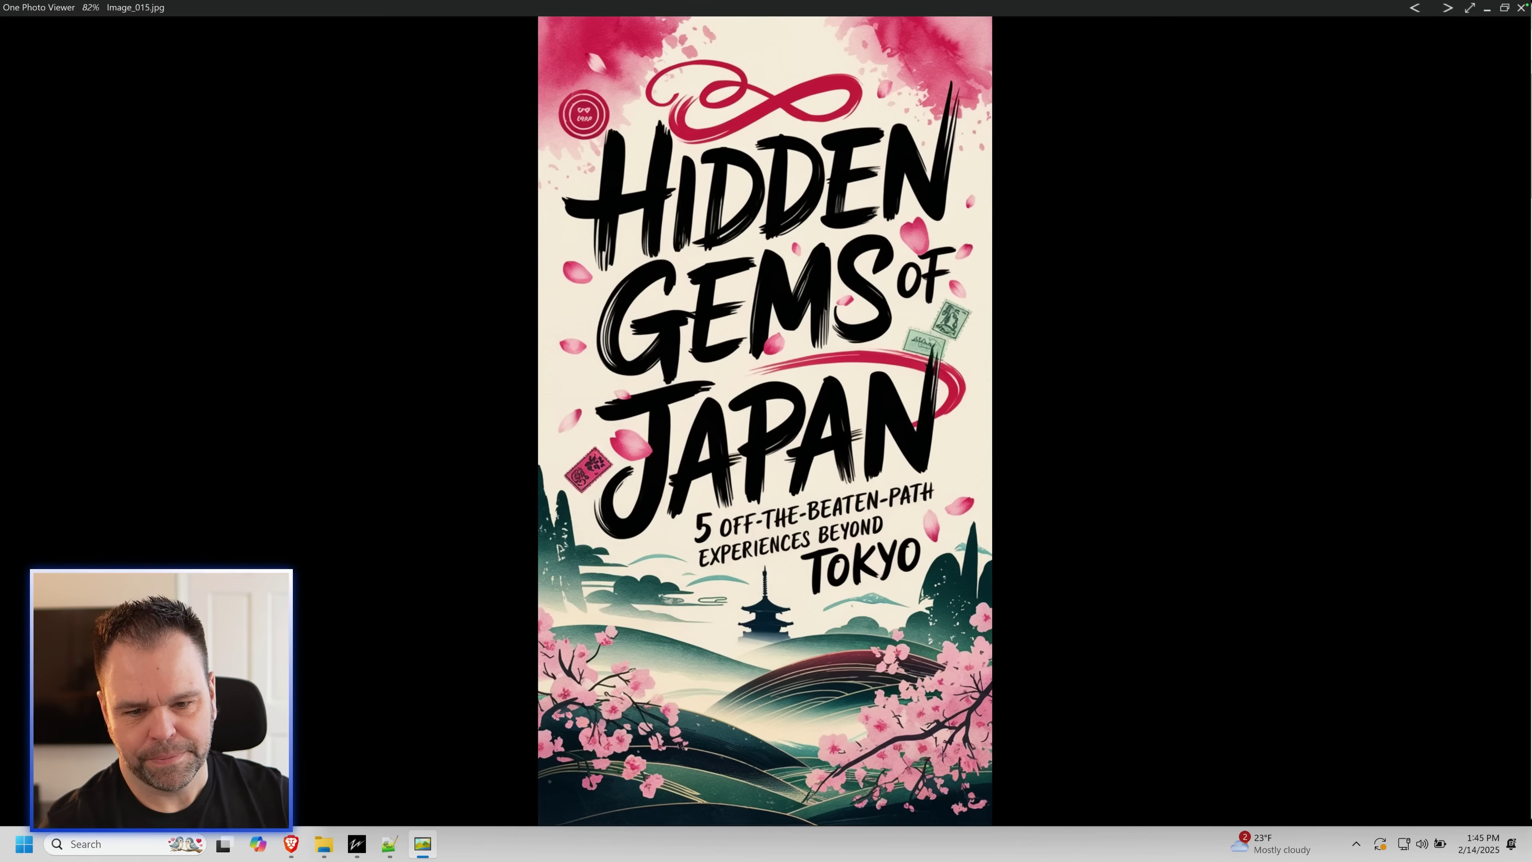
{"action": "key", "text": "Right"}
{"action": "key", "text": "Right"}
{"action": "key", "text": "Left"}
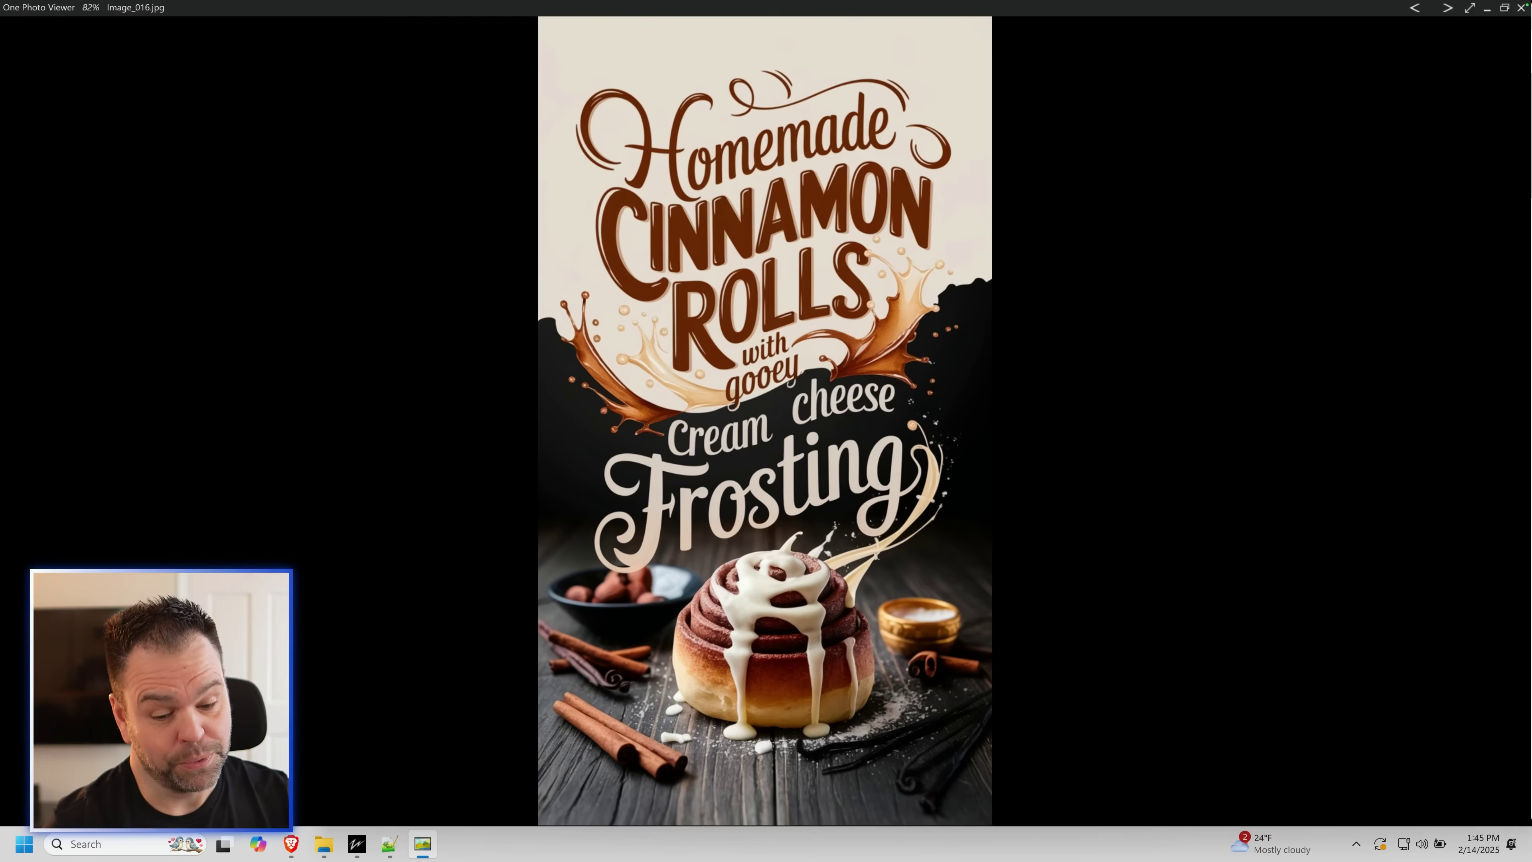
{"action": "key", "text": "Right"}
{"action": "key", "text": "Right"}
{"action": "key", "text": "Right"}
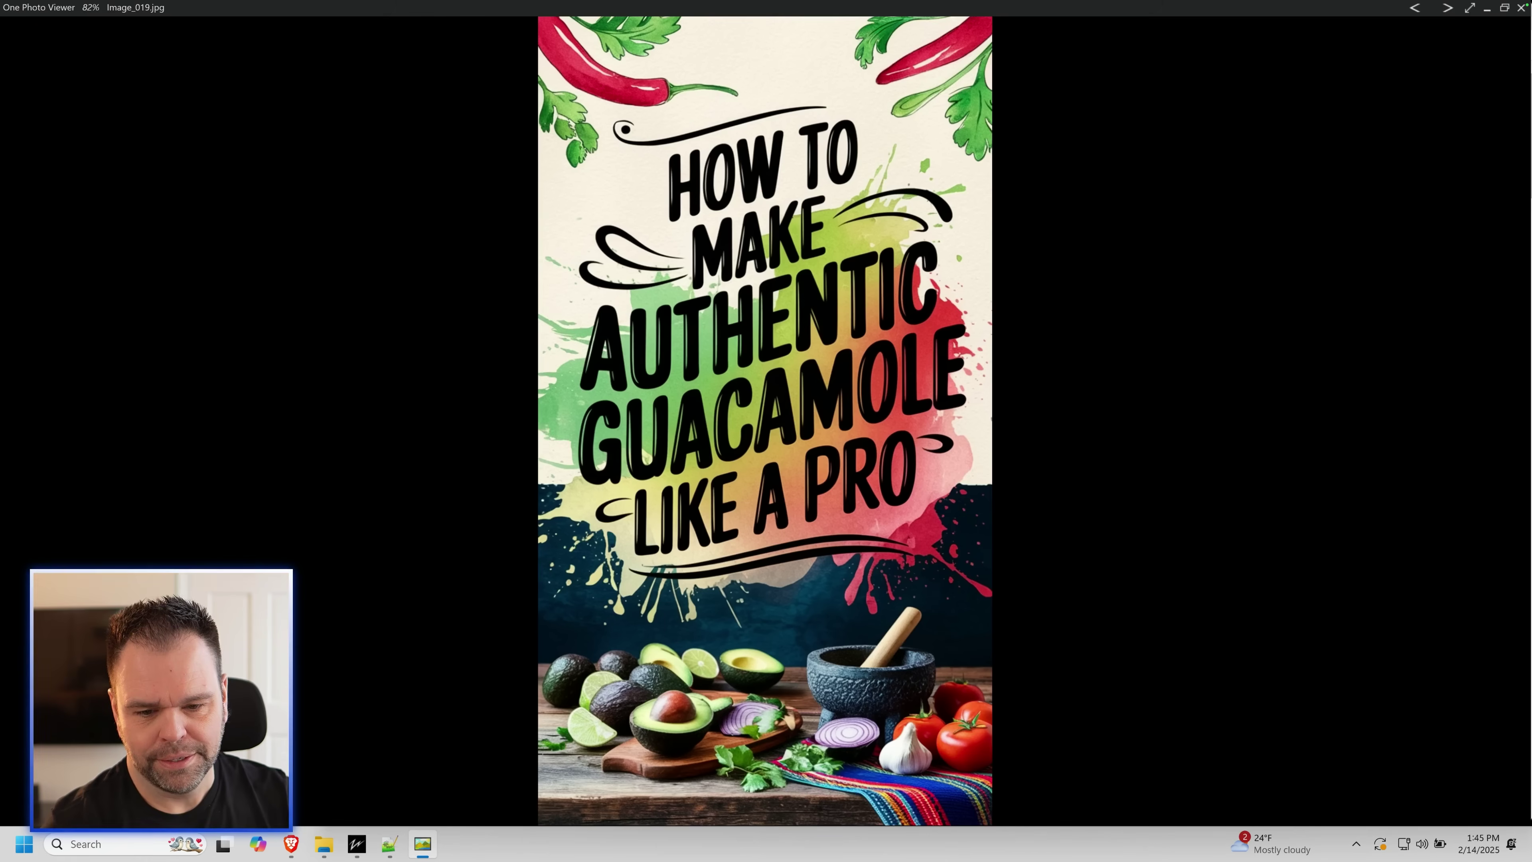
{"action": "key", "text": "Right"}
{"action": "key", "text": "Right"}
{"action": "key", "text": "Left"}
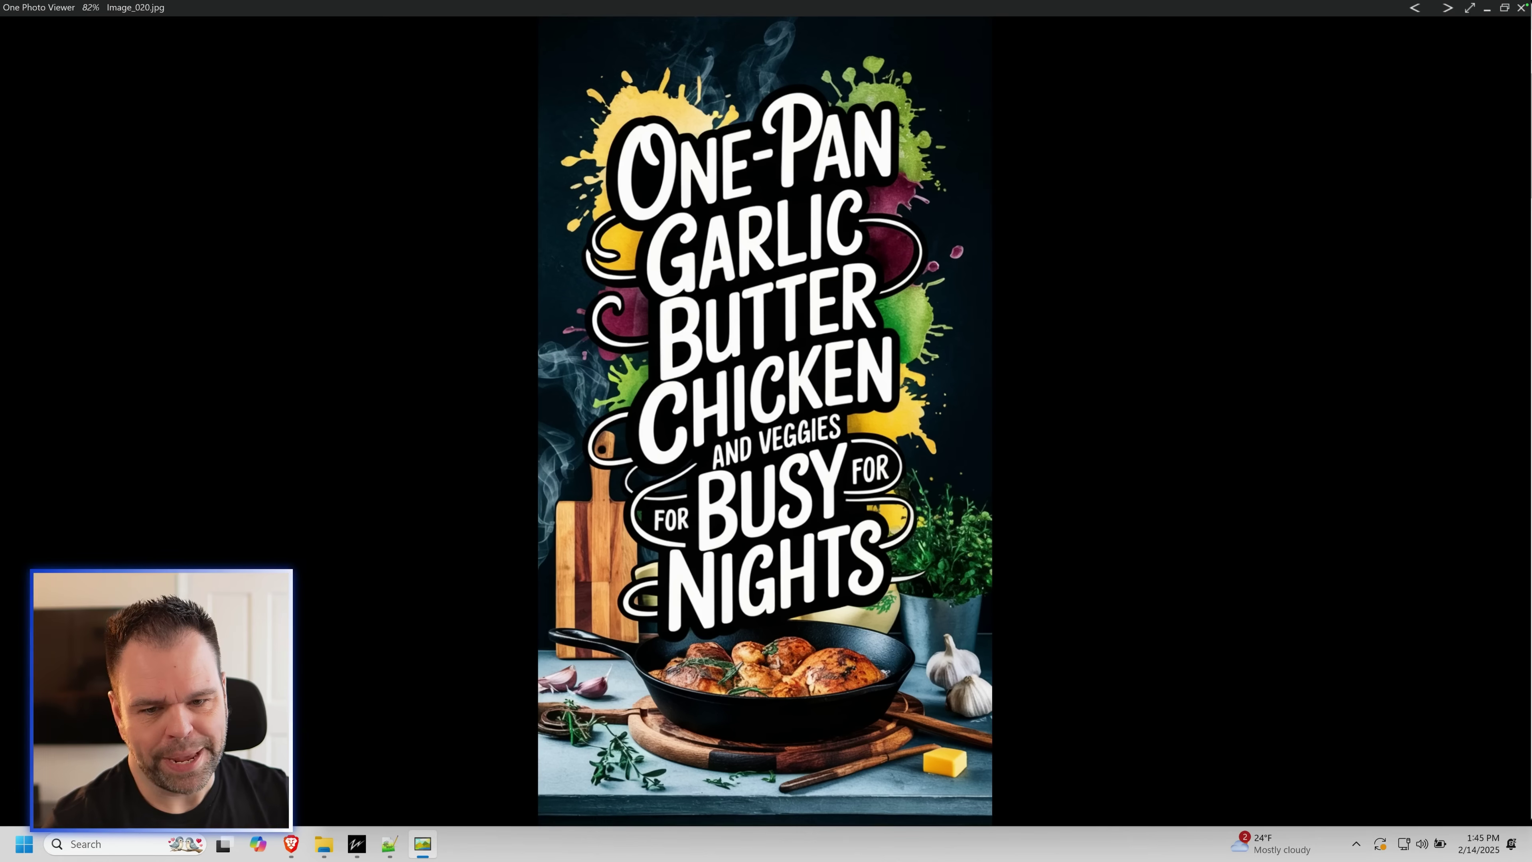
{"action": "key", "text": "Right"}
{"action": "key", "text": "Right"}
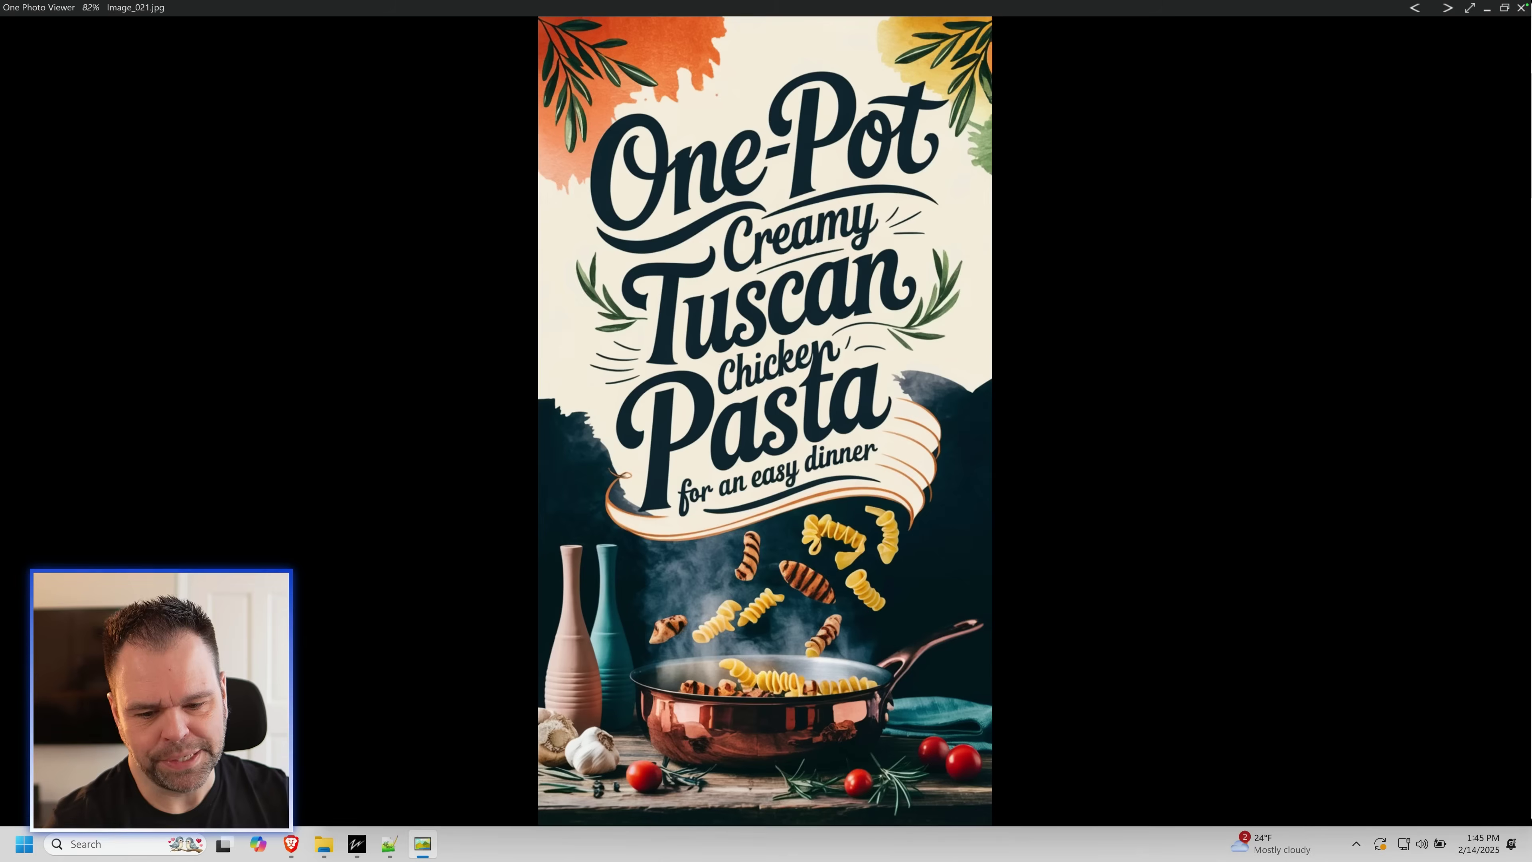
{"action": "key", "text": "Left"}
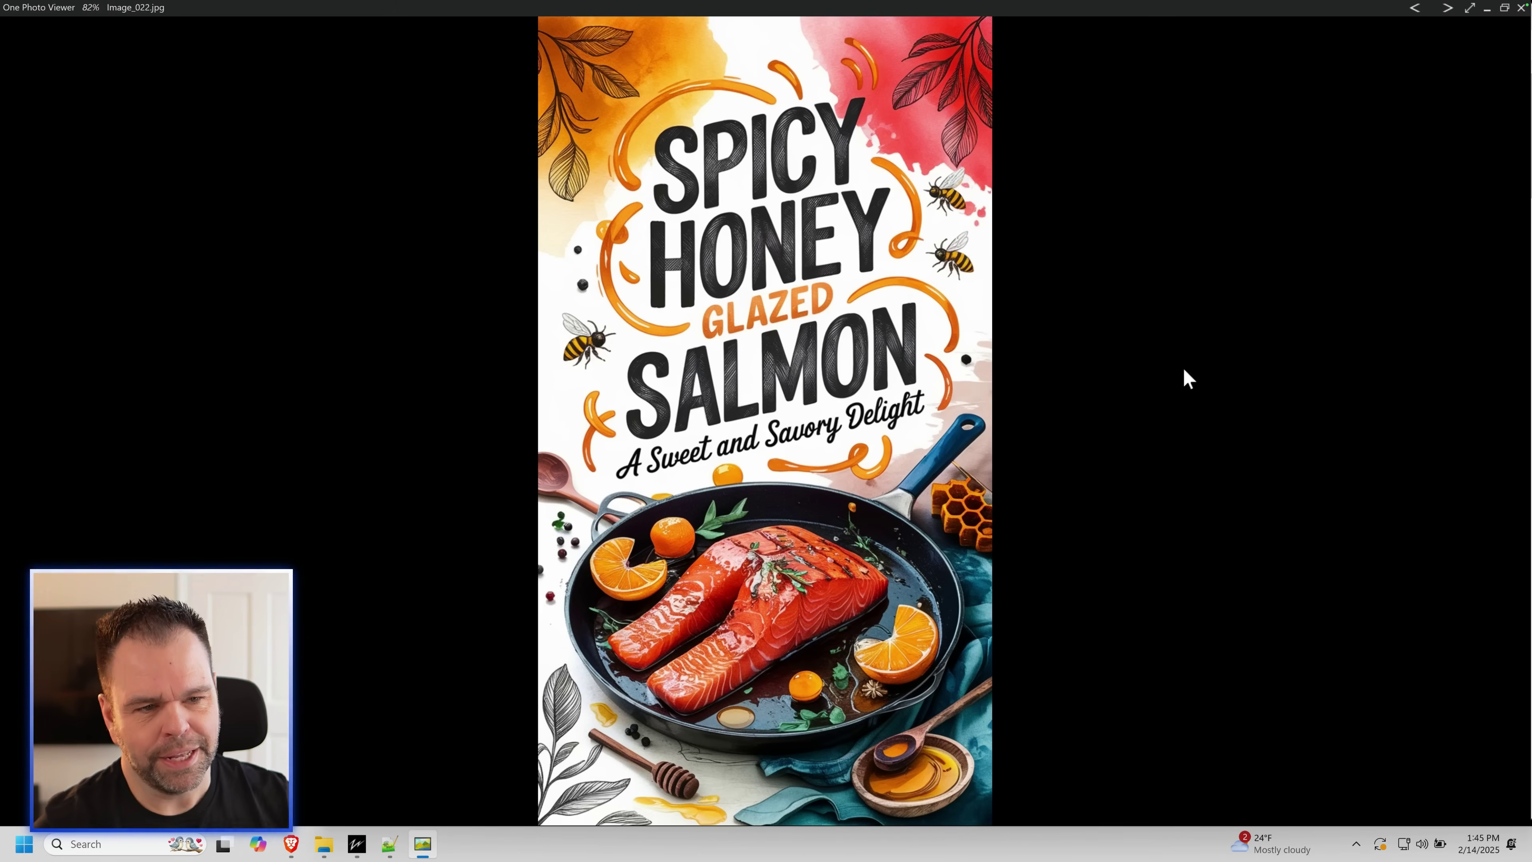
- Restore the viewer to a window and search Pinterest for 'salmon'
{"action": "left_click", "coordinate": [1504, 7]}
{"action": "left_click", "coordinate": [898, 97]}
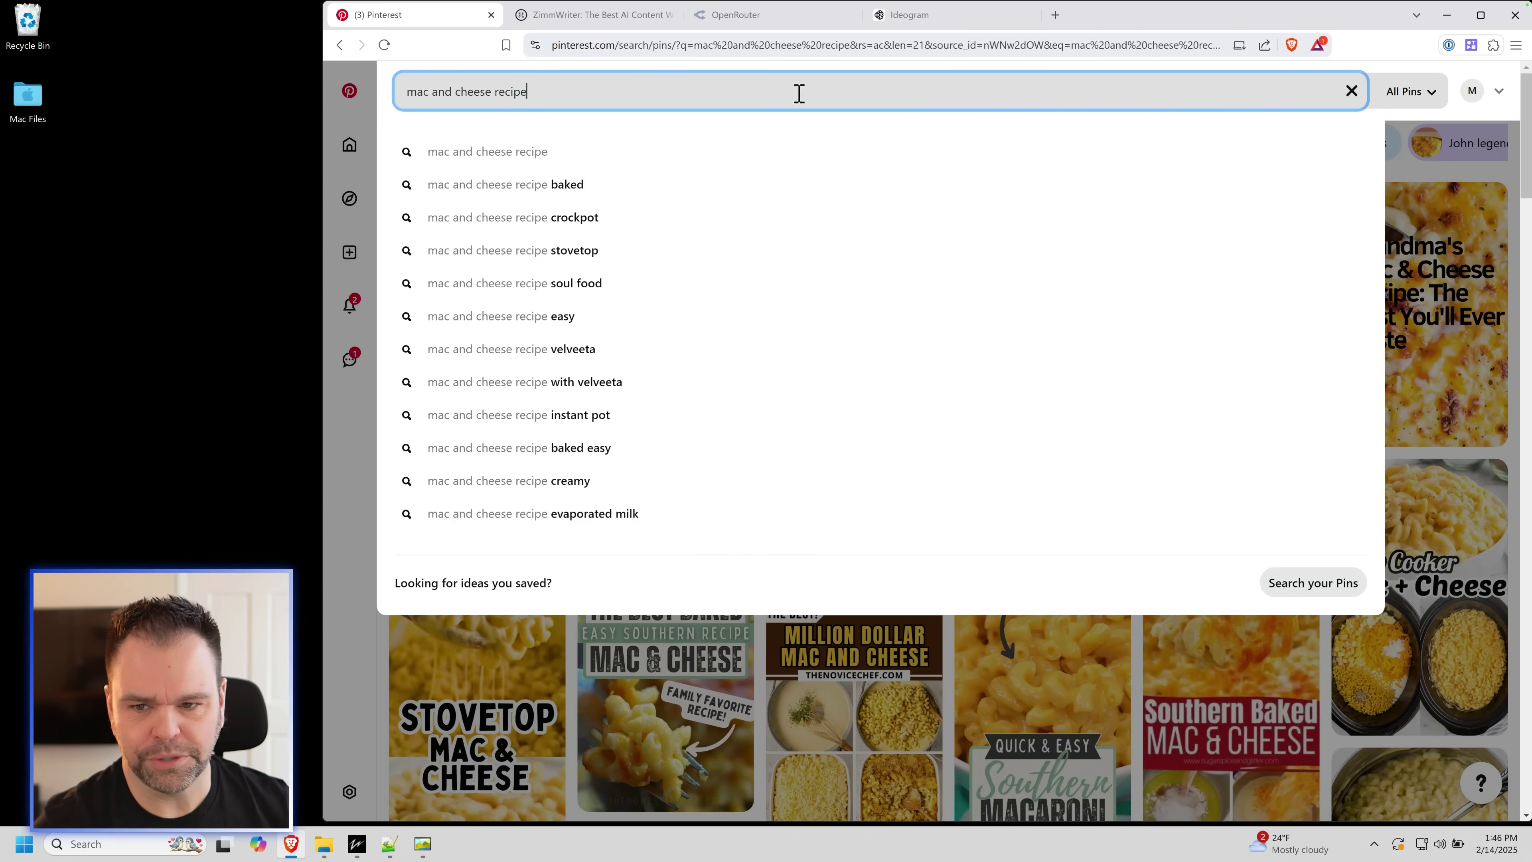
{"action": "left_click_drag", "start_coordinate": [494, 92], "coordinate": [383, 65]}
{"action": "type", "text": "salmon"}
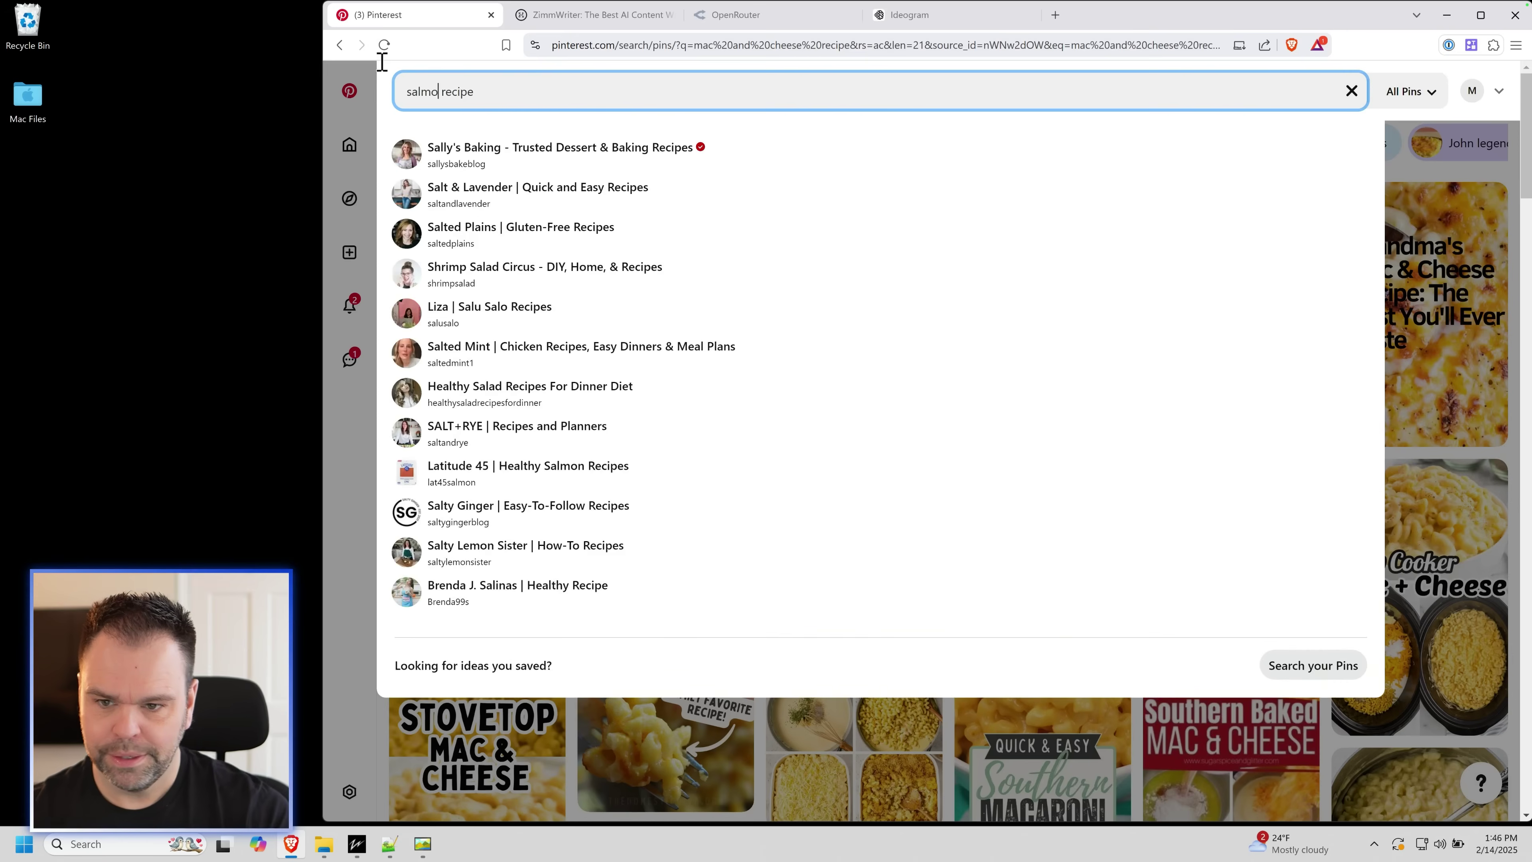
{"action": "key", "text": "Return"}
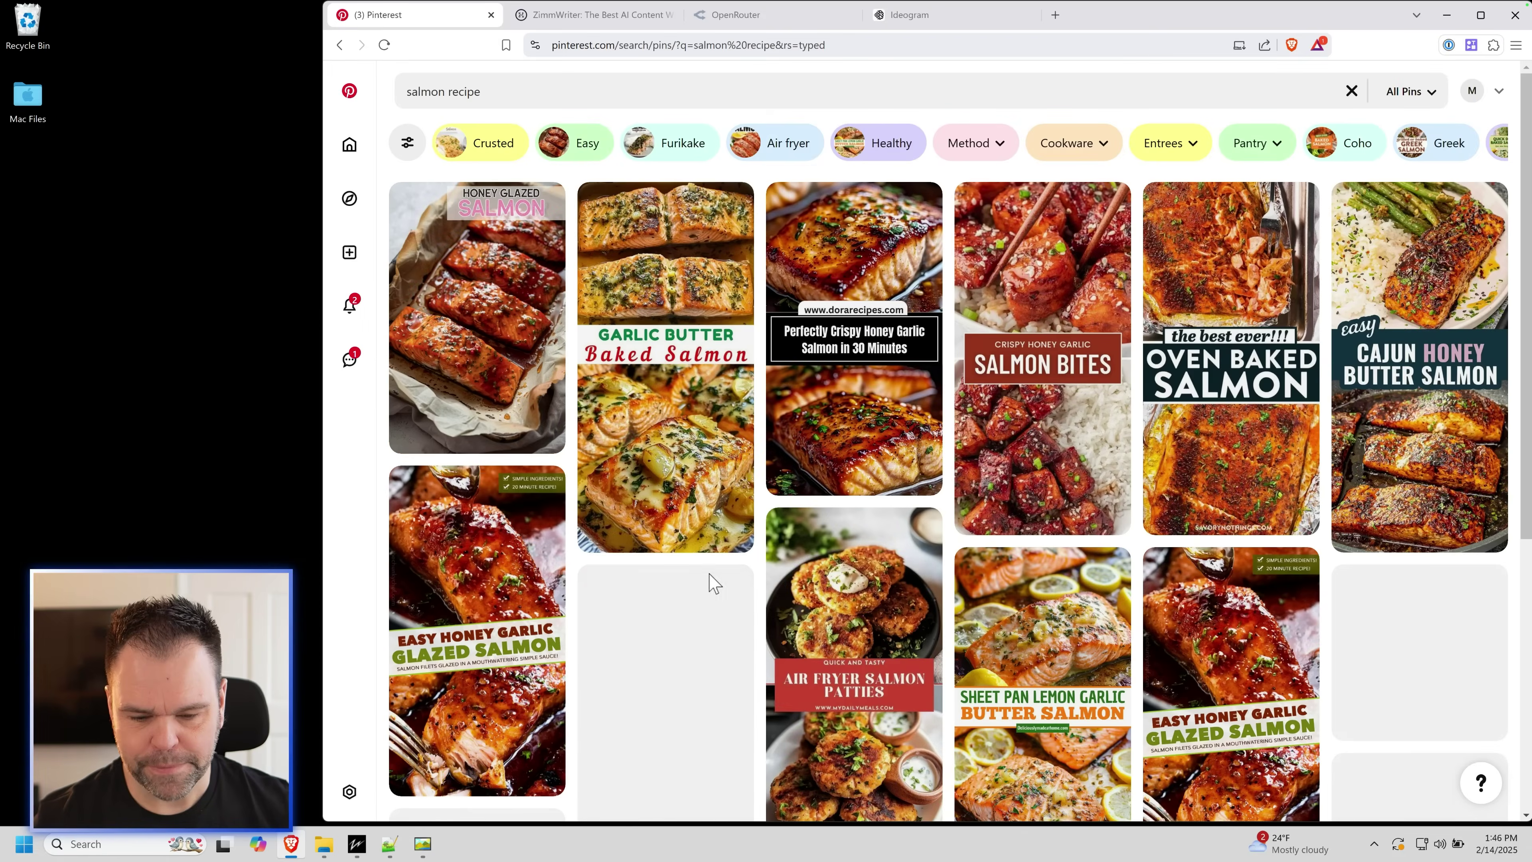
- Show the generated images full screen and advance to the Sweet and Smoky BBQ pin
{"action": "left_click", "coordinate": [422, 841]}
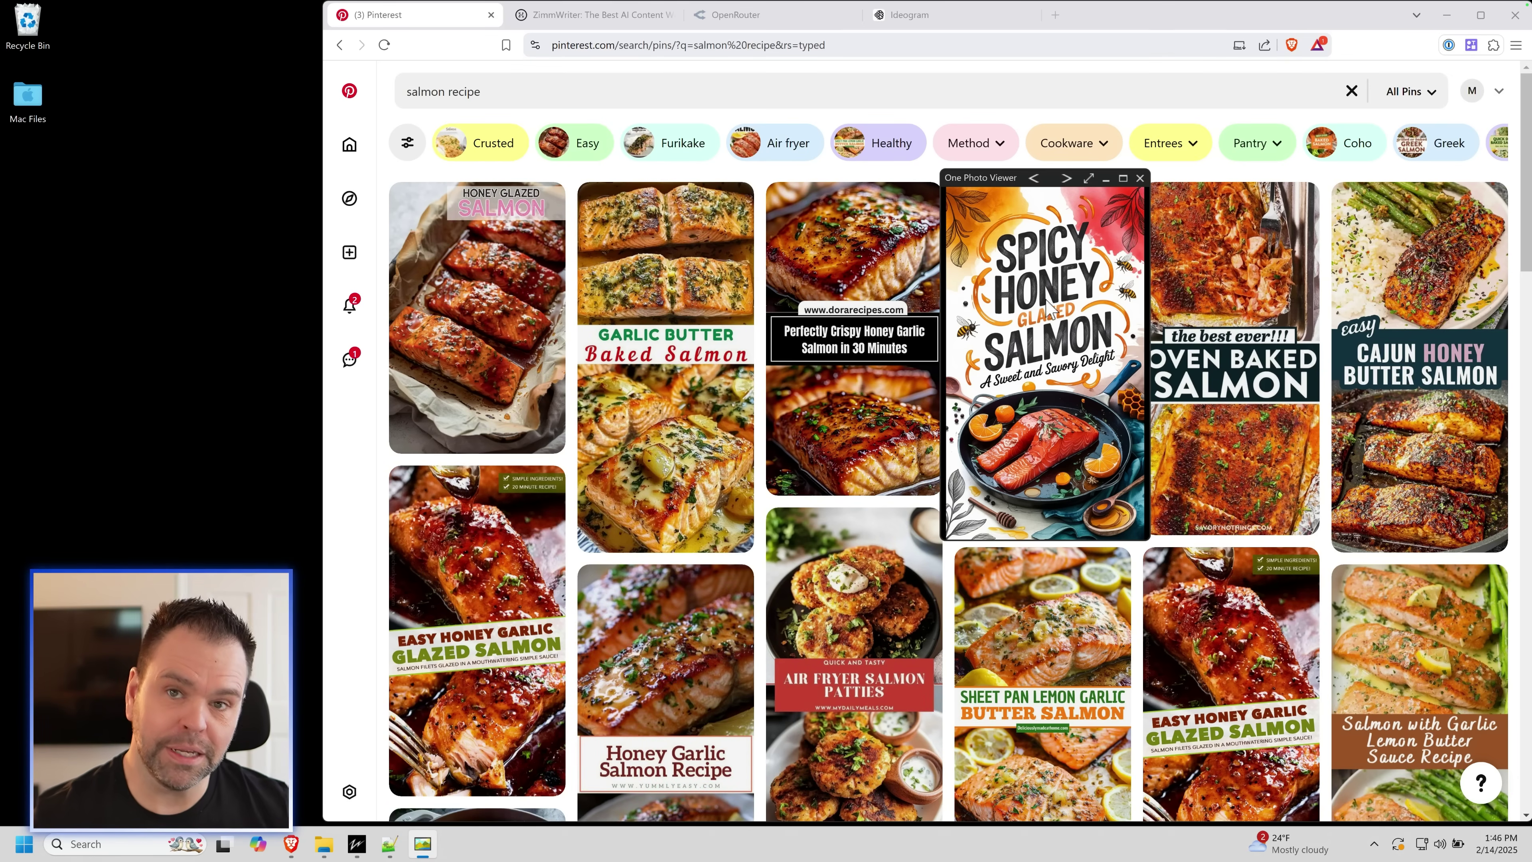
{"action": "double_click", "coordinate": [1066, 228]}
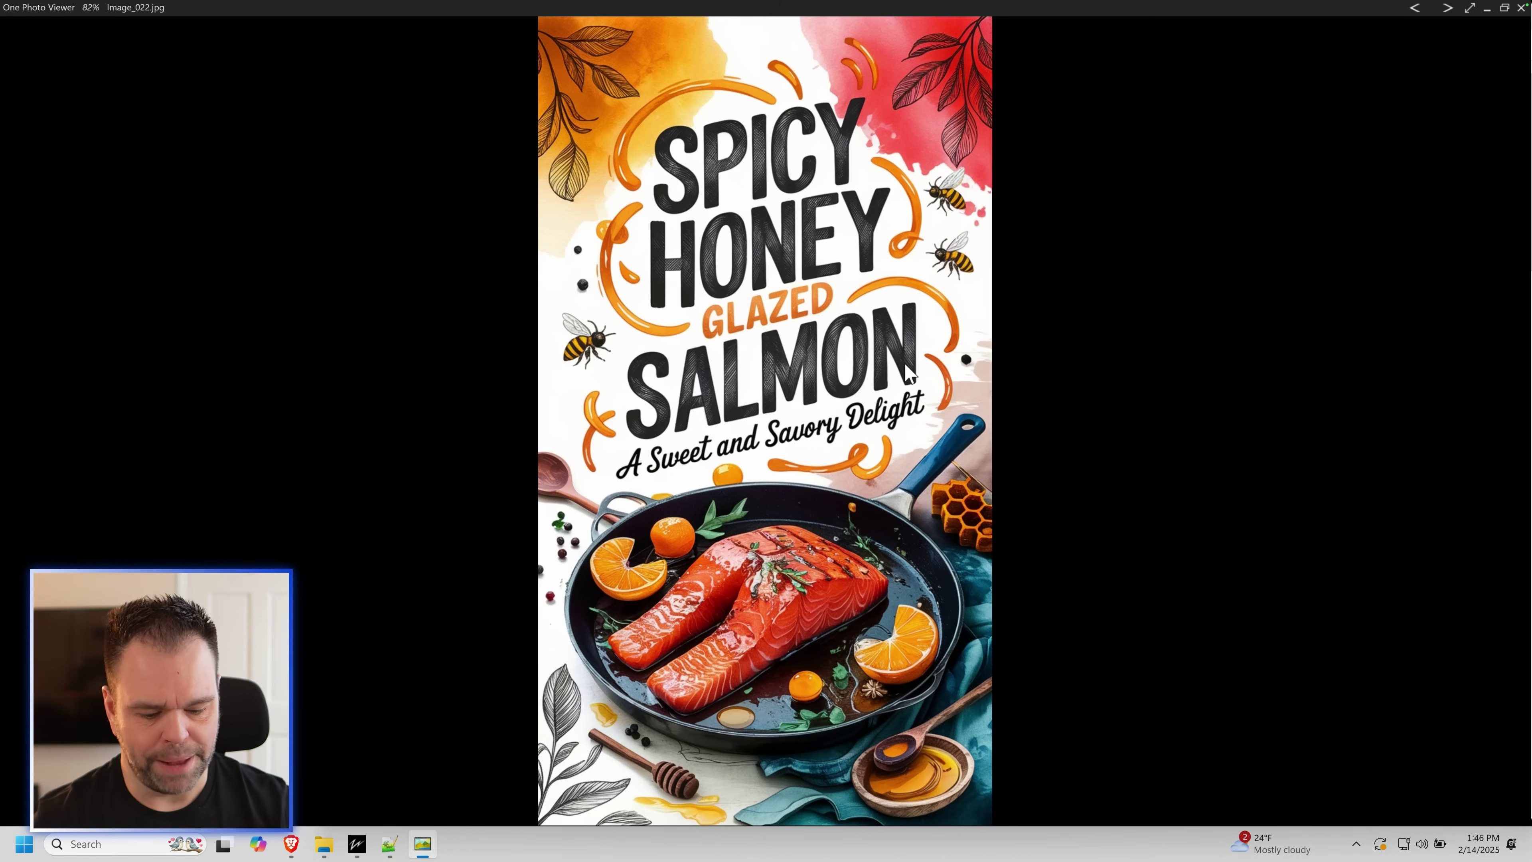
{"action": "key", "text": "Right"}
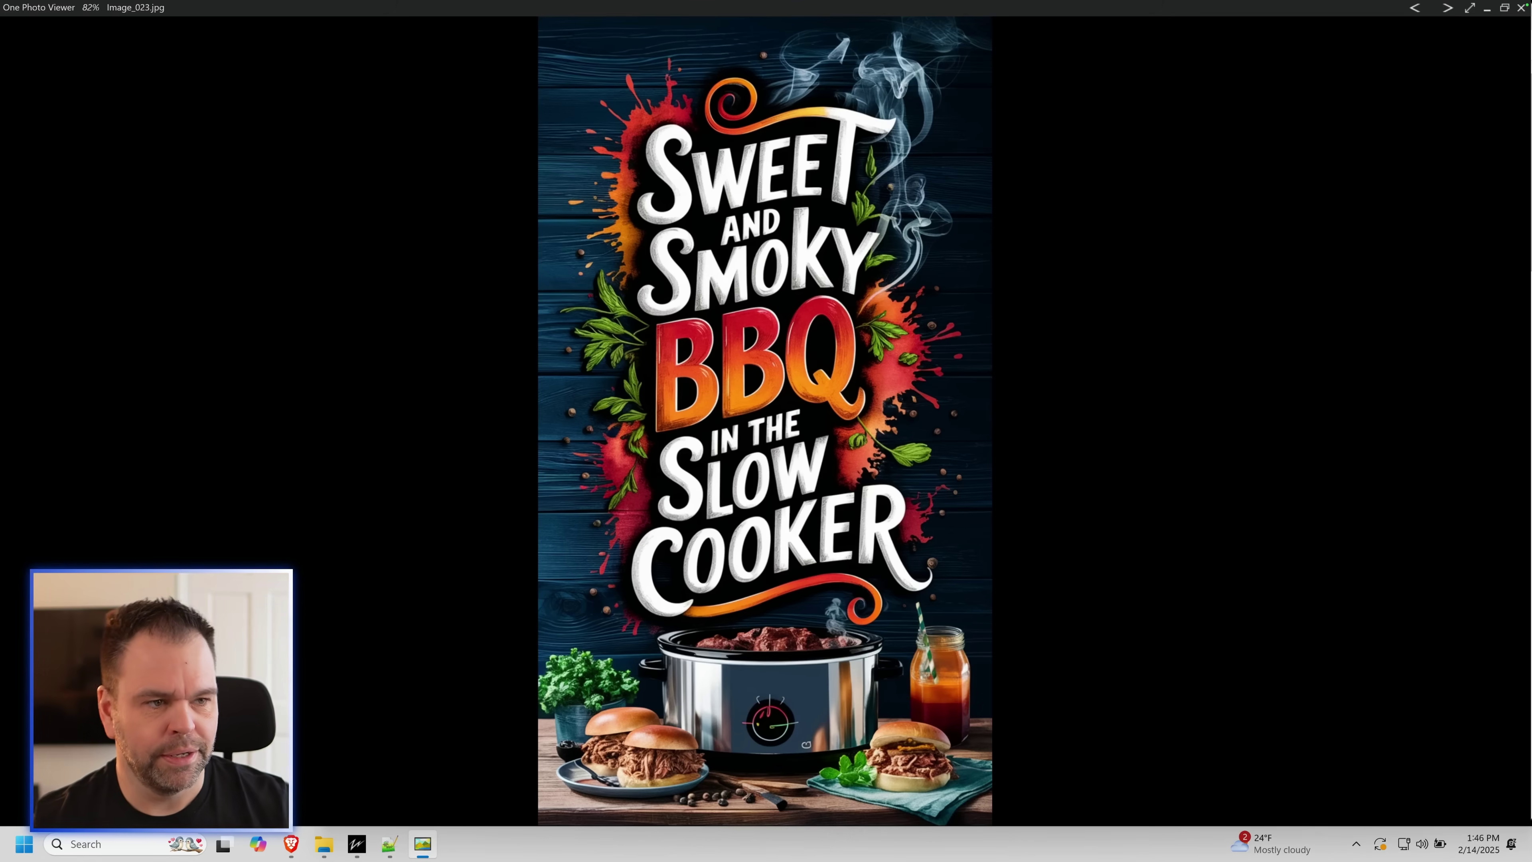
- Restore the viewer and replace the Pinterest search with 'slow cooker bbq'
{"action": "left_click", "coordinate": [1504, 7]}
{"action": "left_click", "coordinate": [667, 100]}
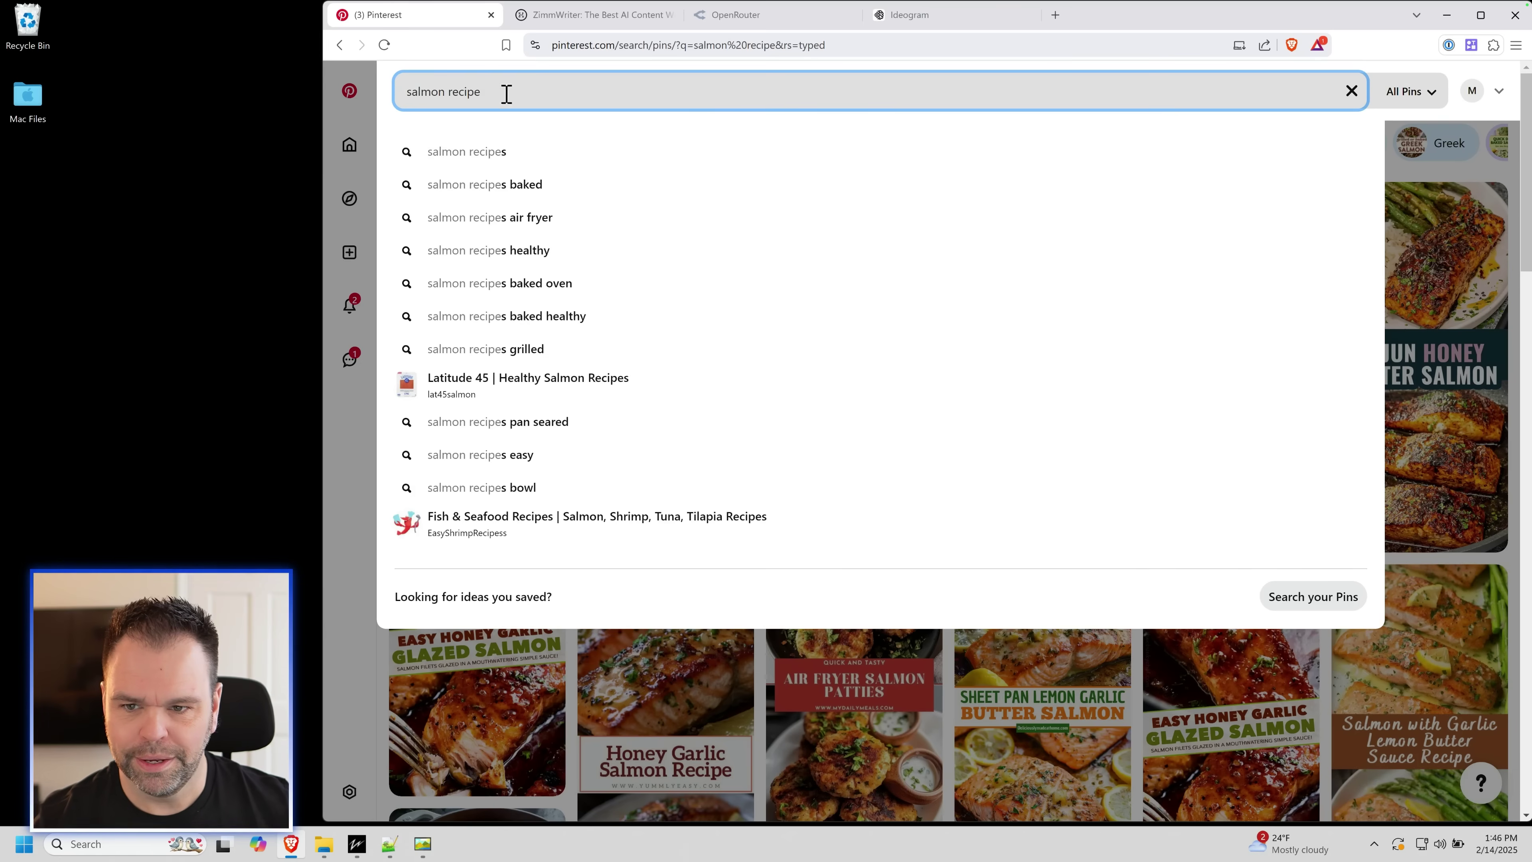
{"action": "key", "text": "ctrl+a"}
{"action": "type", "text": "slow cooker "}
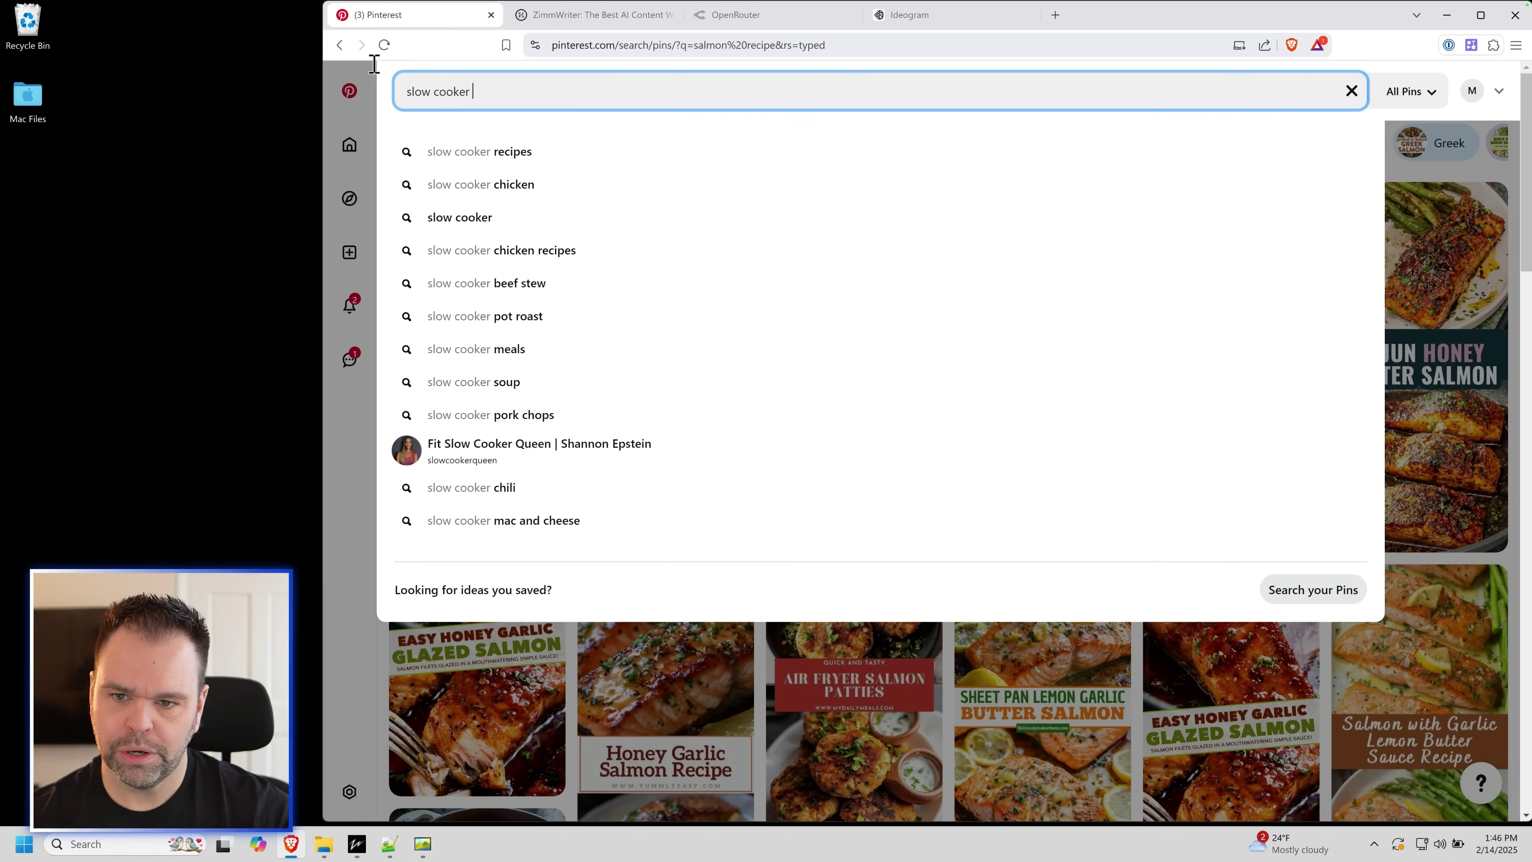
{"action": "type", "text": "bbq"}
{"action": "key", "text": "Return"}
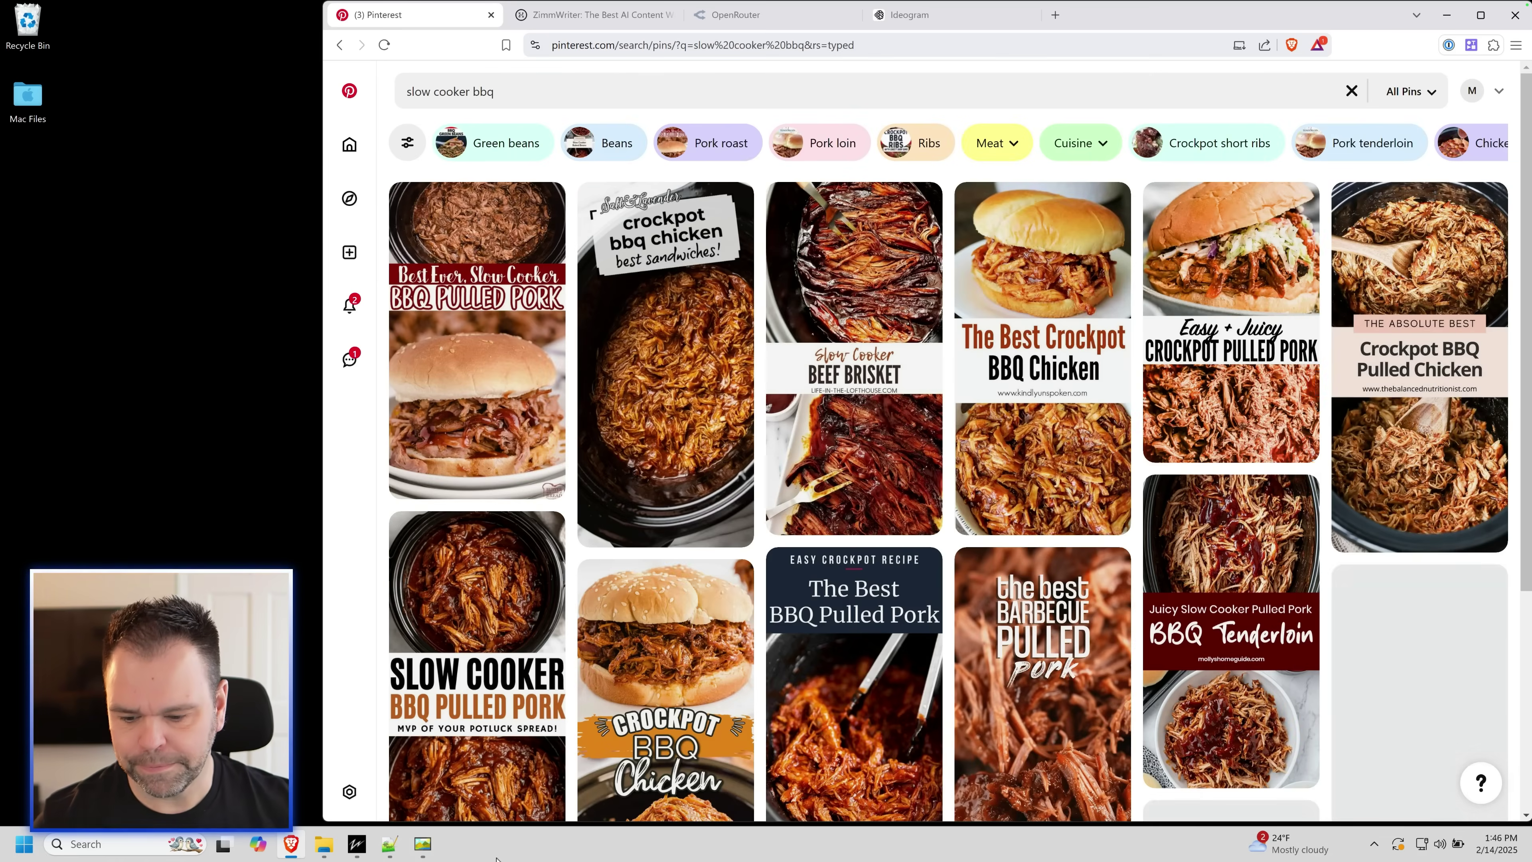
- Reopen the viewer maximized and advance to the next generated pin
{"action": "left_click", "coordinate": [422, 843]}
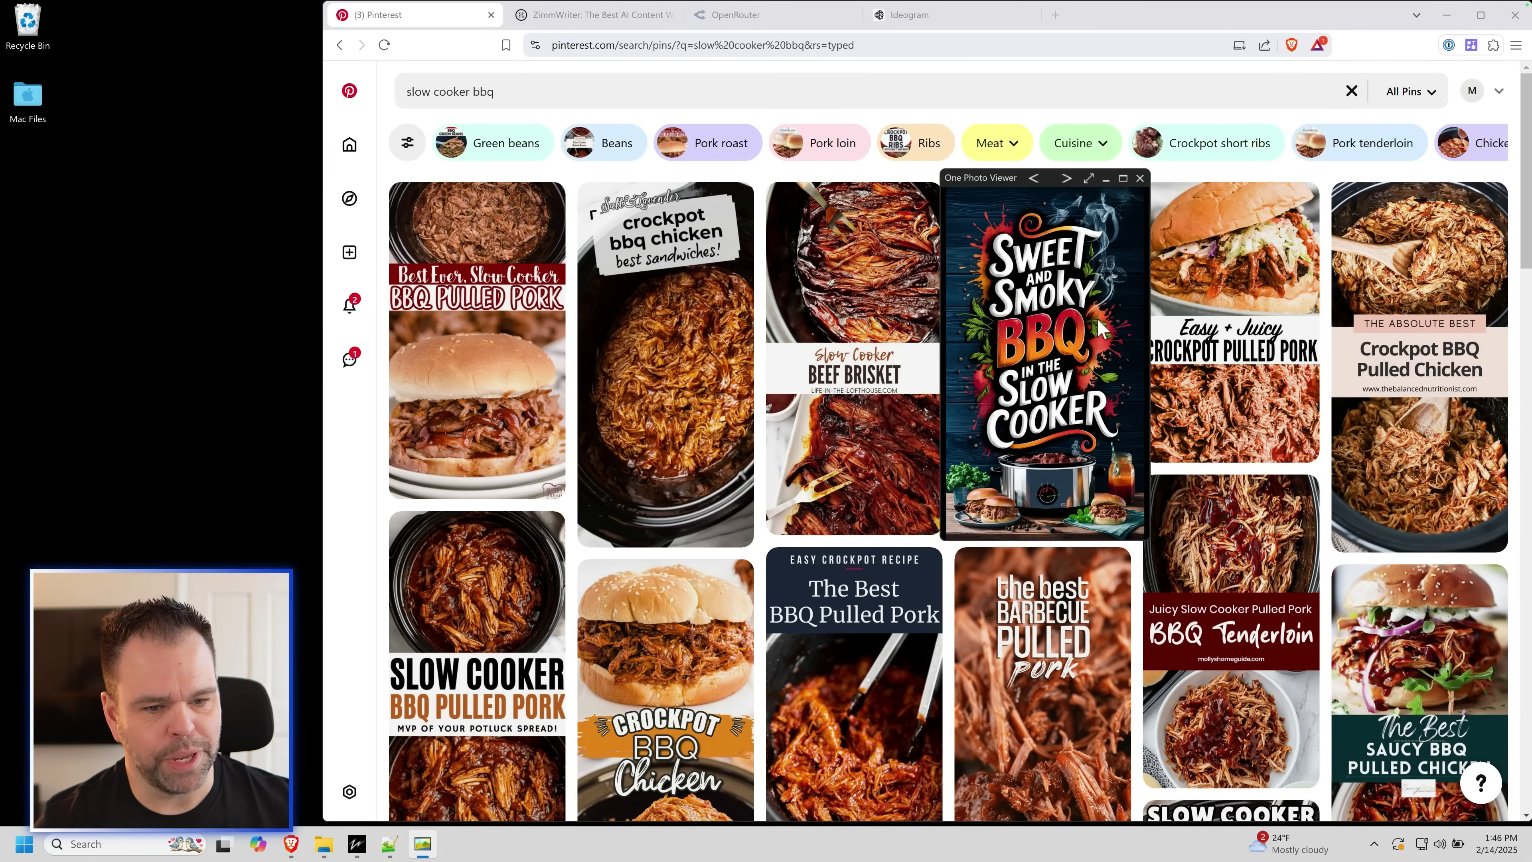
{"action": "left_click", "coordinate": [1123, 177]}
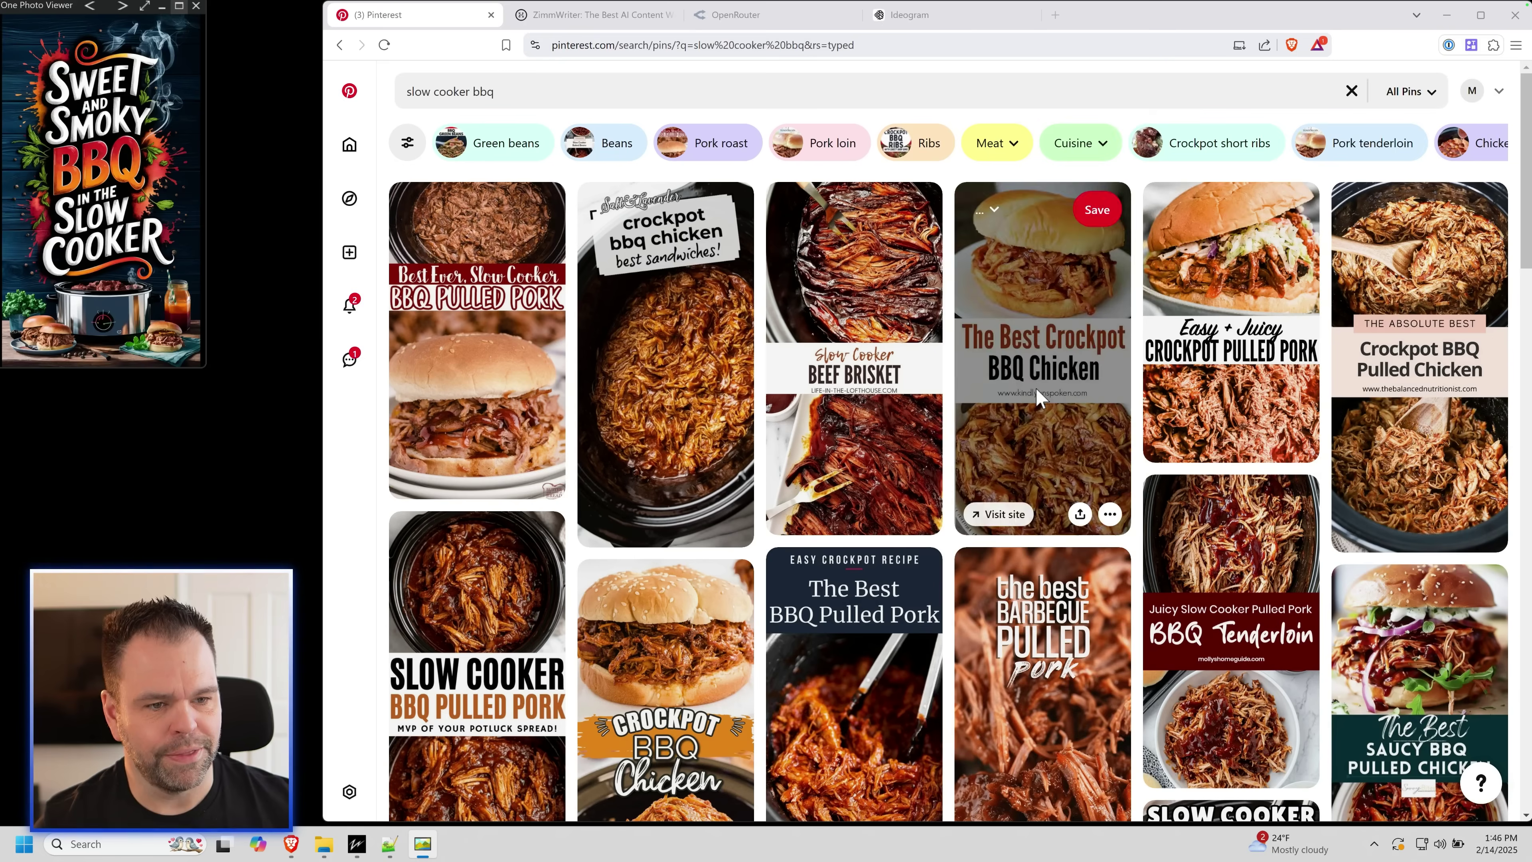
{"action": "key", "text": "Right"}
- Page forward through the generated Egypt, Tuscan chicken pasta and later pins
{"action": "key", "text": "Right"}
{"action": "key", "text": "Right"}
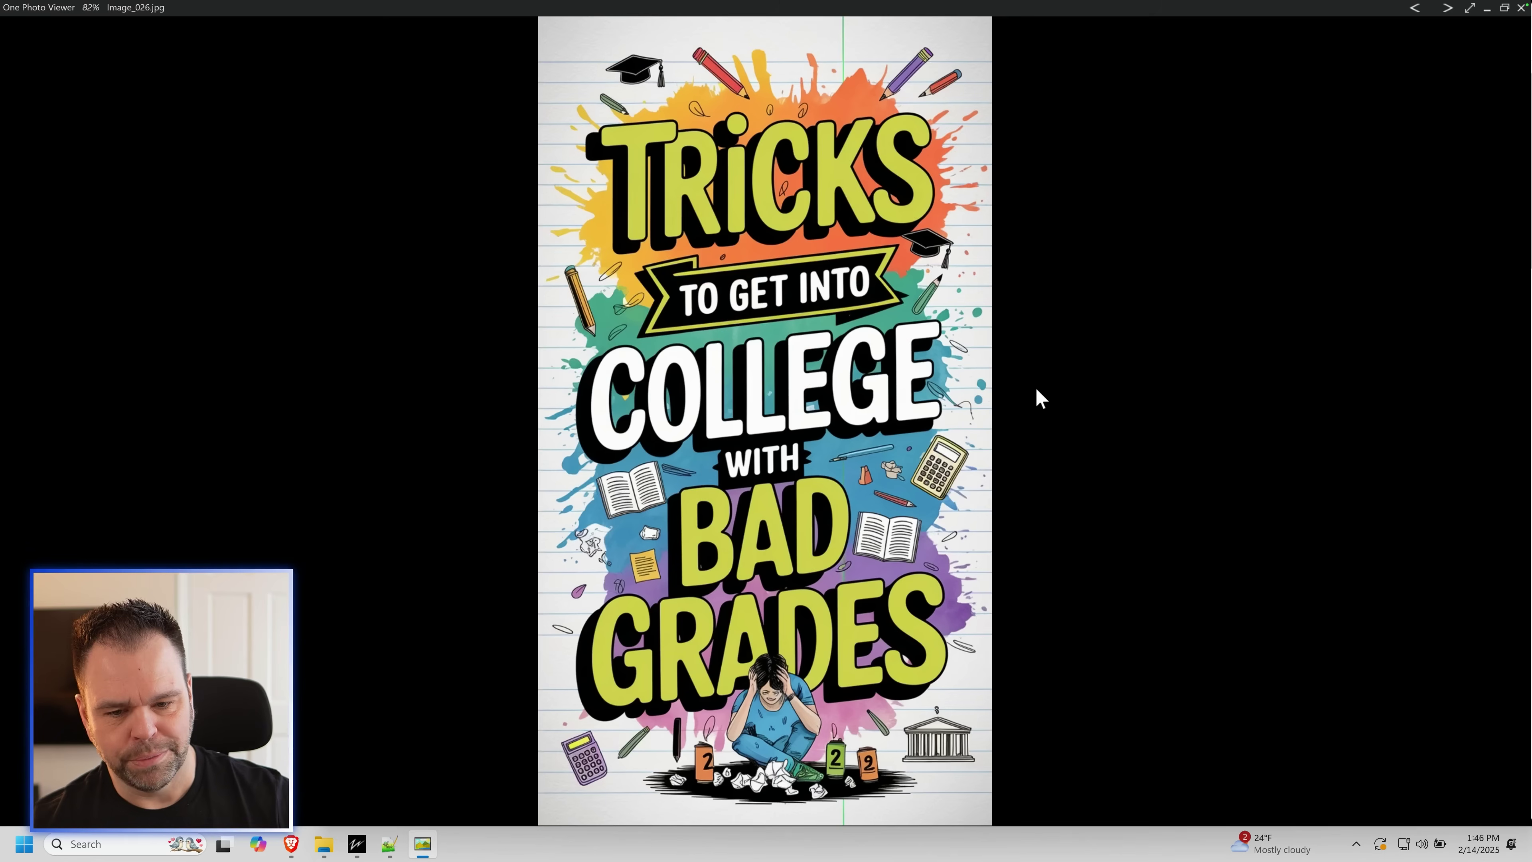
{"action": "key", "text": "Right"}
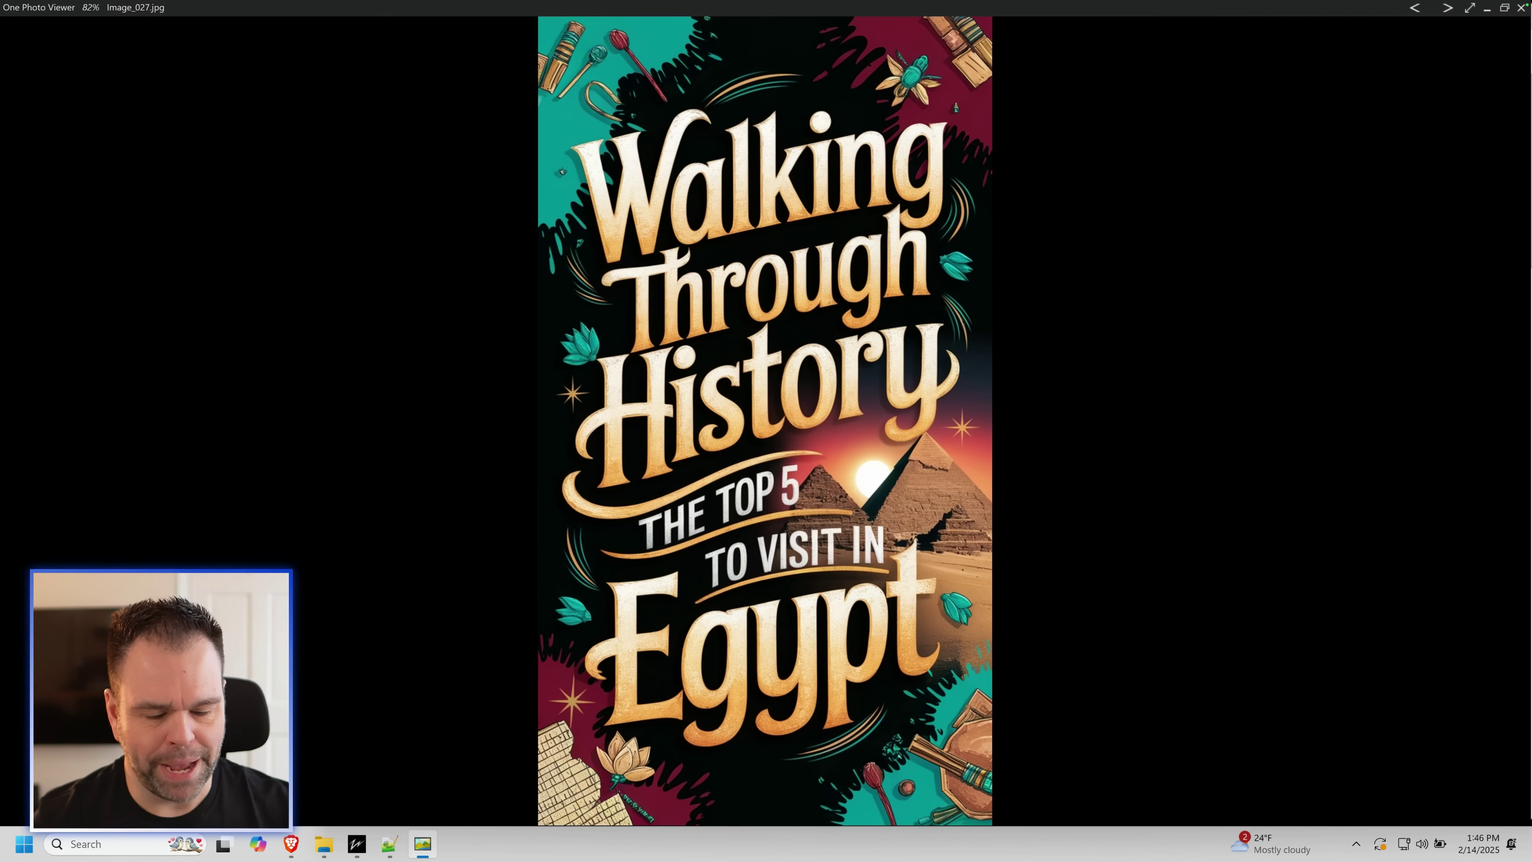
{"action": "key", "text": "Right"}
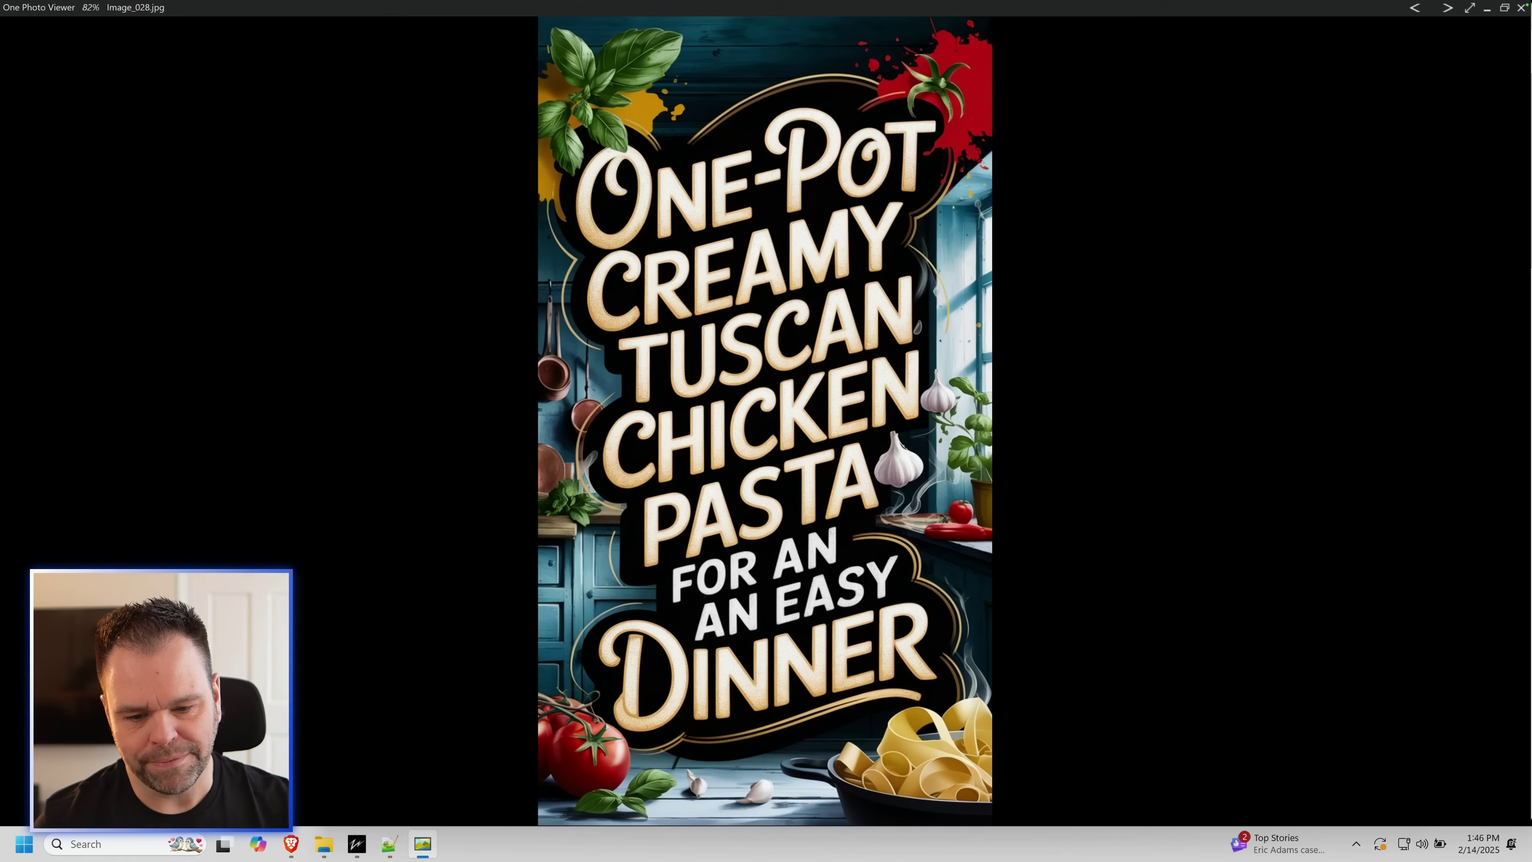
{"action": "key", "text": "Right"}
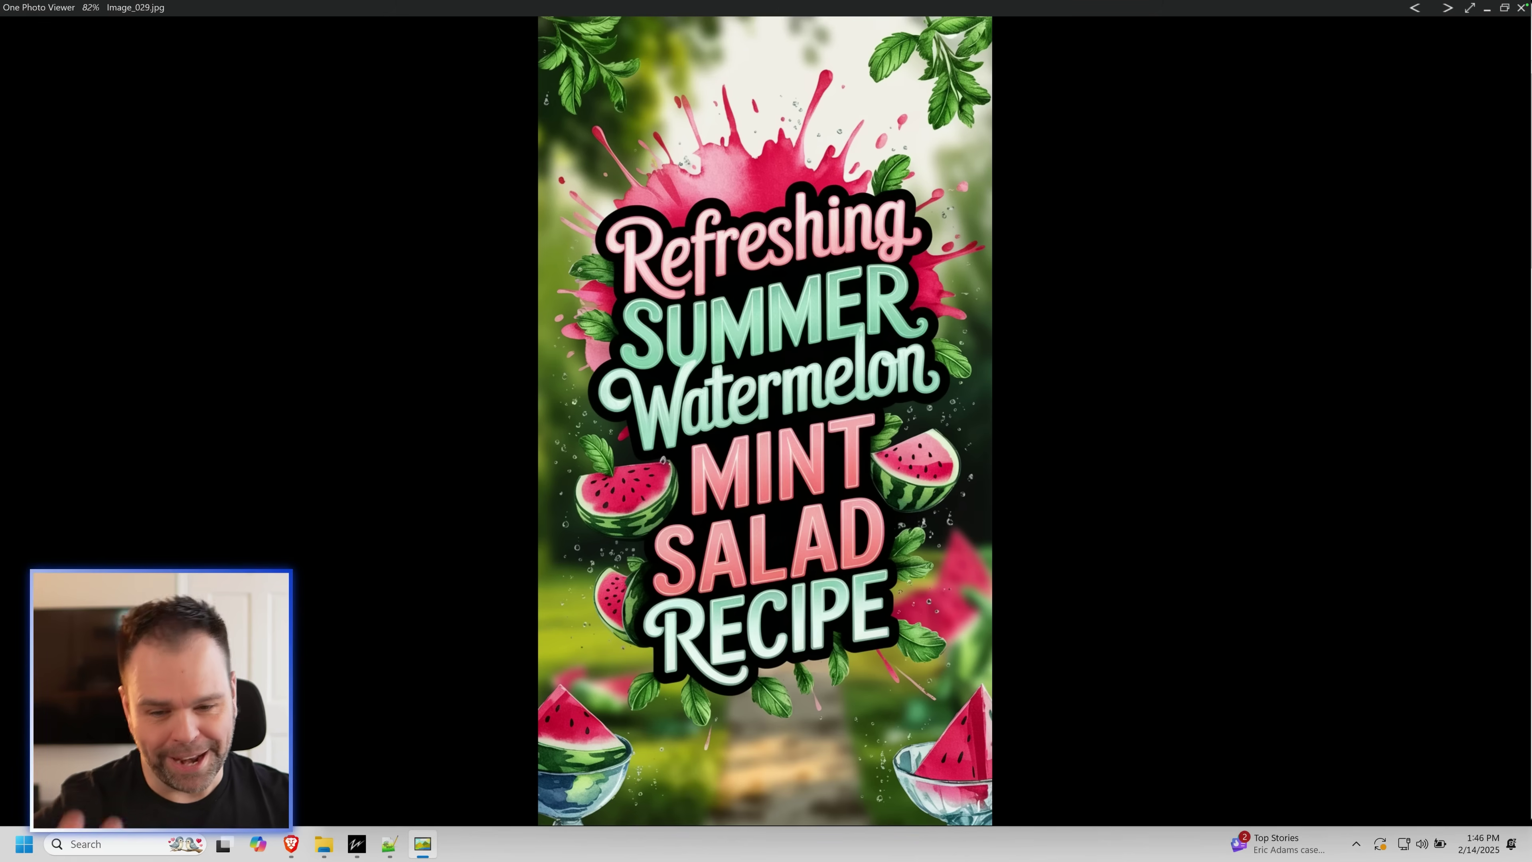
{"action": "key", "text": "Right"}
{"action": "key", "text": "Right"}
{"action": "key", "text": "Right"}
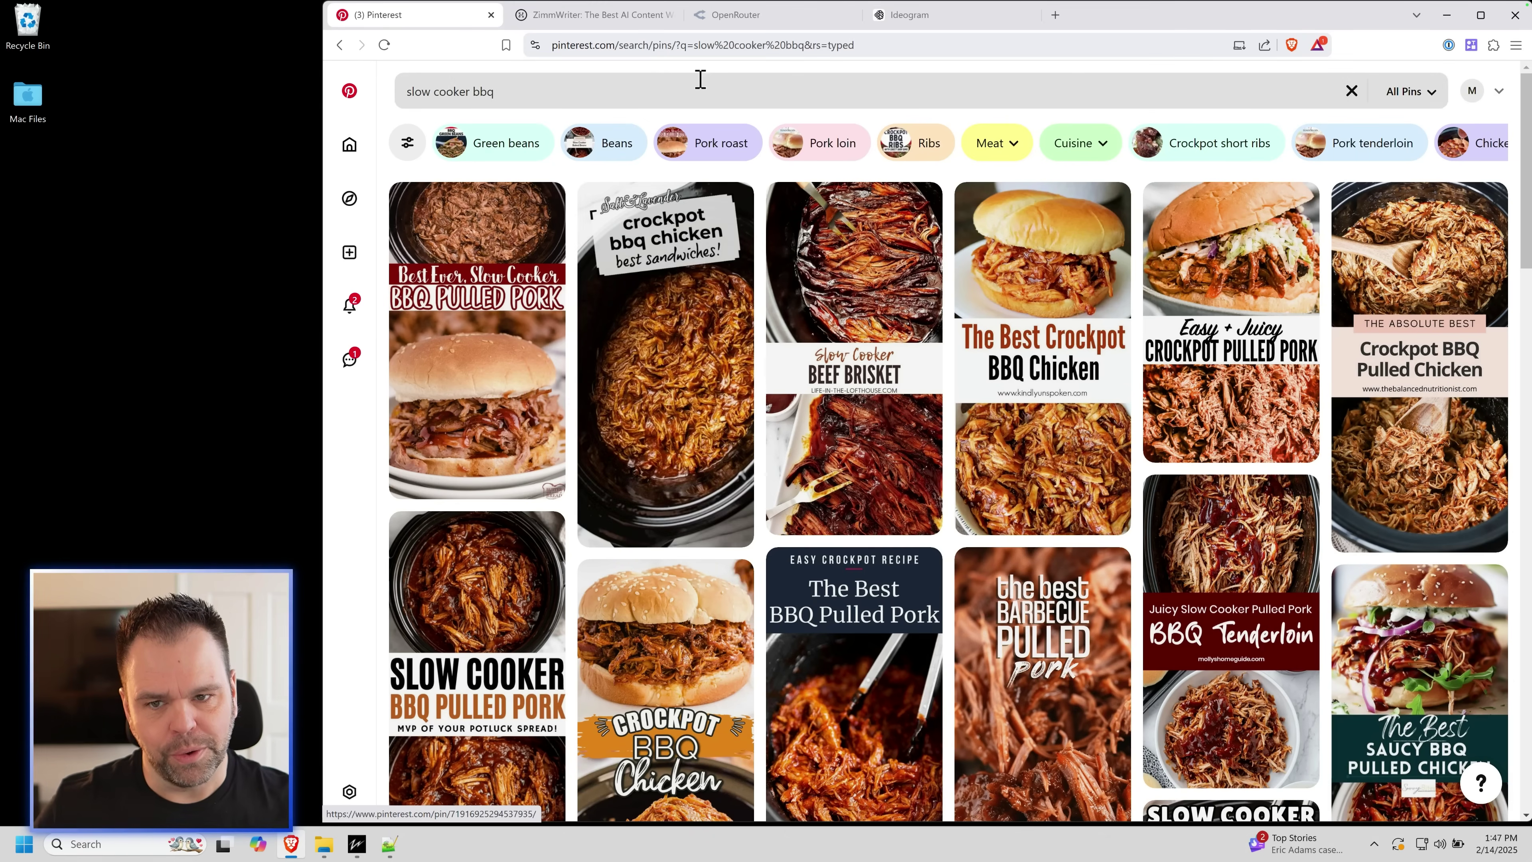
- Switch to the Ranking Tactics 'ZimmWriter: The Best AI Content Writer for Windows' page
{"action": "left_click", "coordinate": [630, 21]}
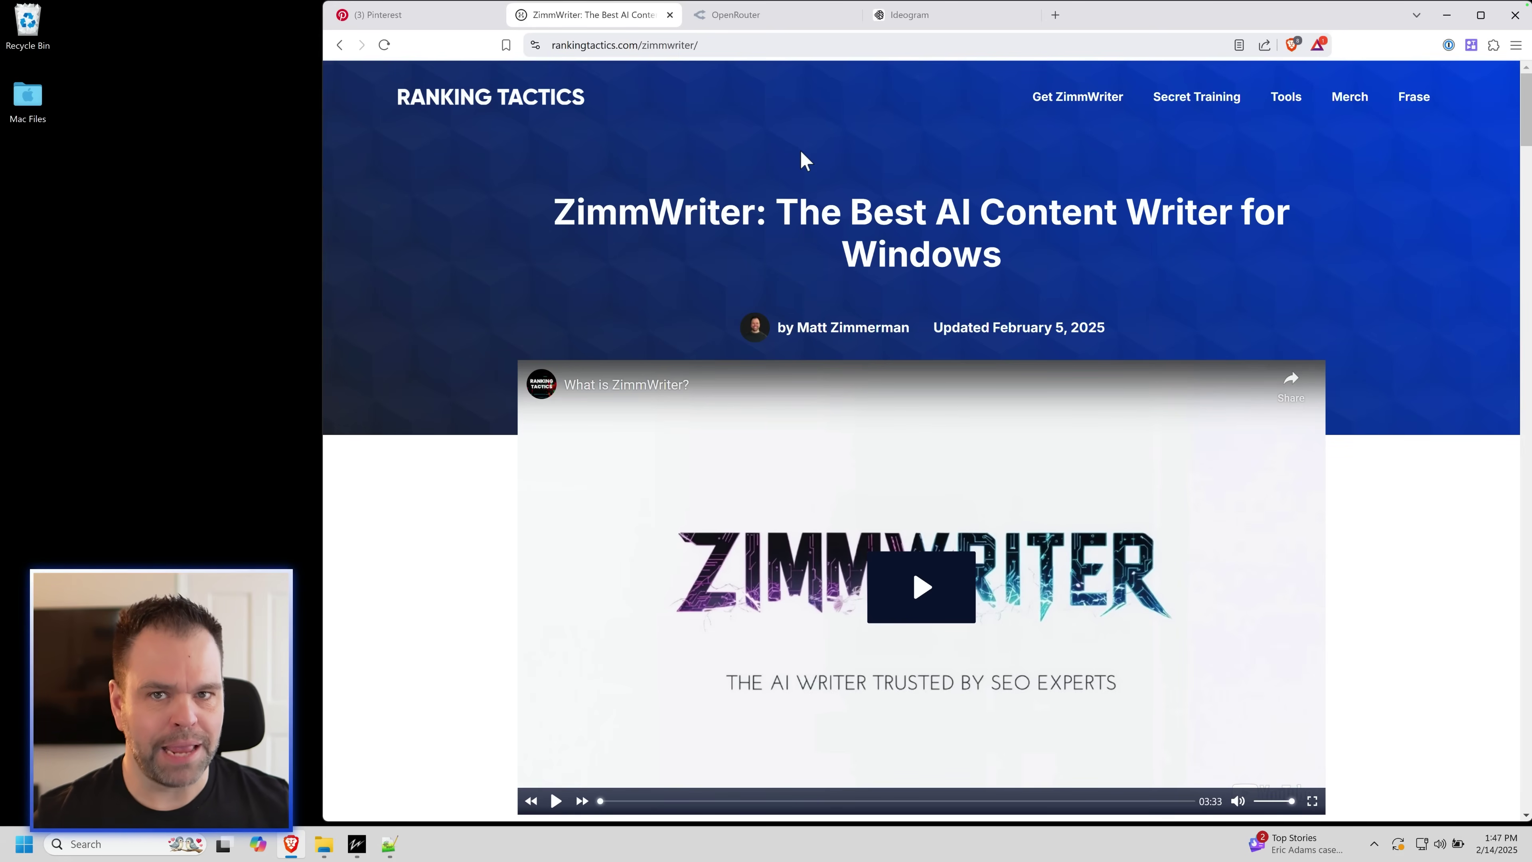
- View the OpenRouter API Keys page with the MAKE and ZimmWriter keys, then switch to Ideogram
{"action": "left_click", "coordinate": [773, 13]}
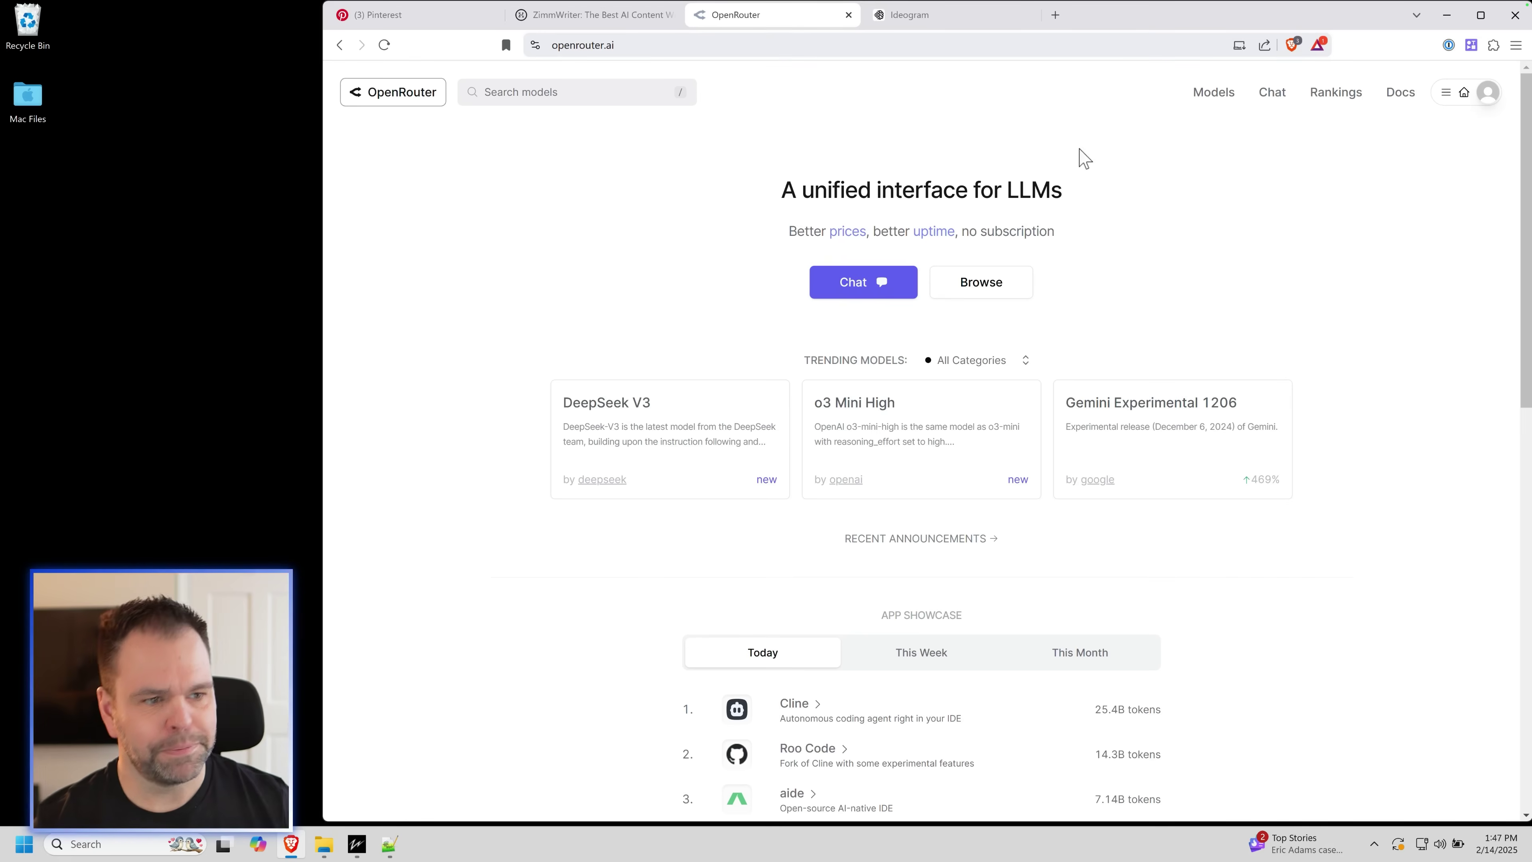
{"action": "left_click", "coordinate": [1477, 96]}
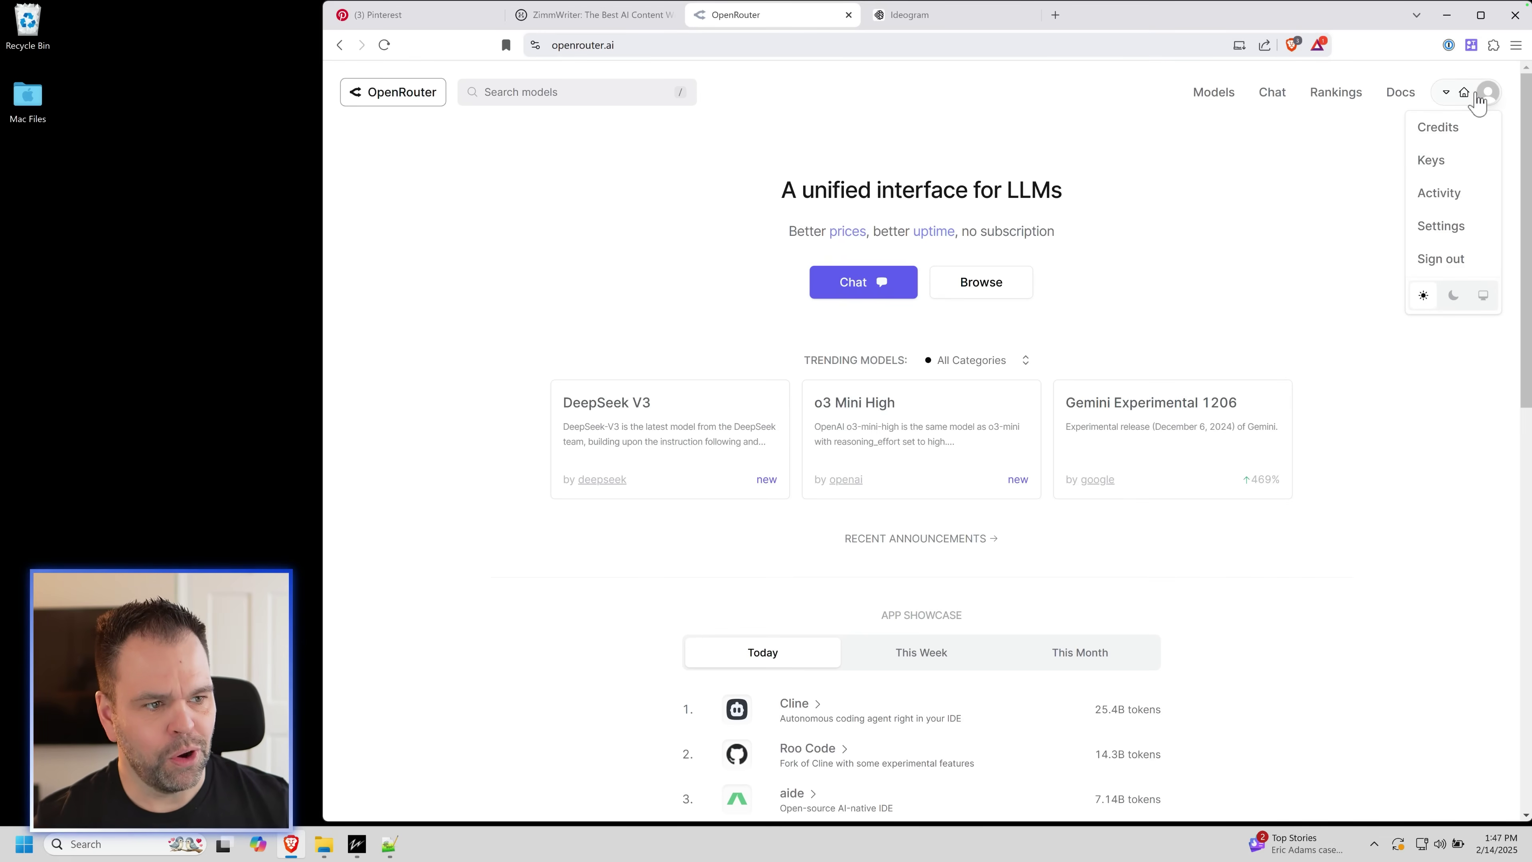
{"action": "left_click", "coordinate": [1433, 162]}
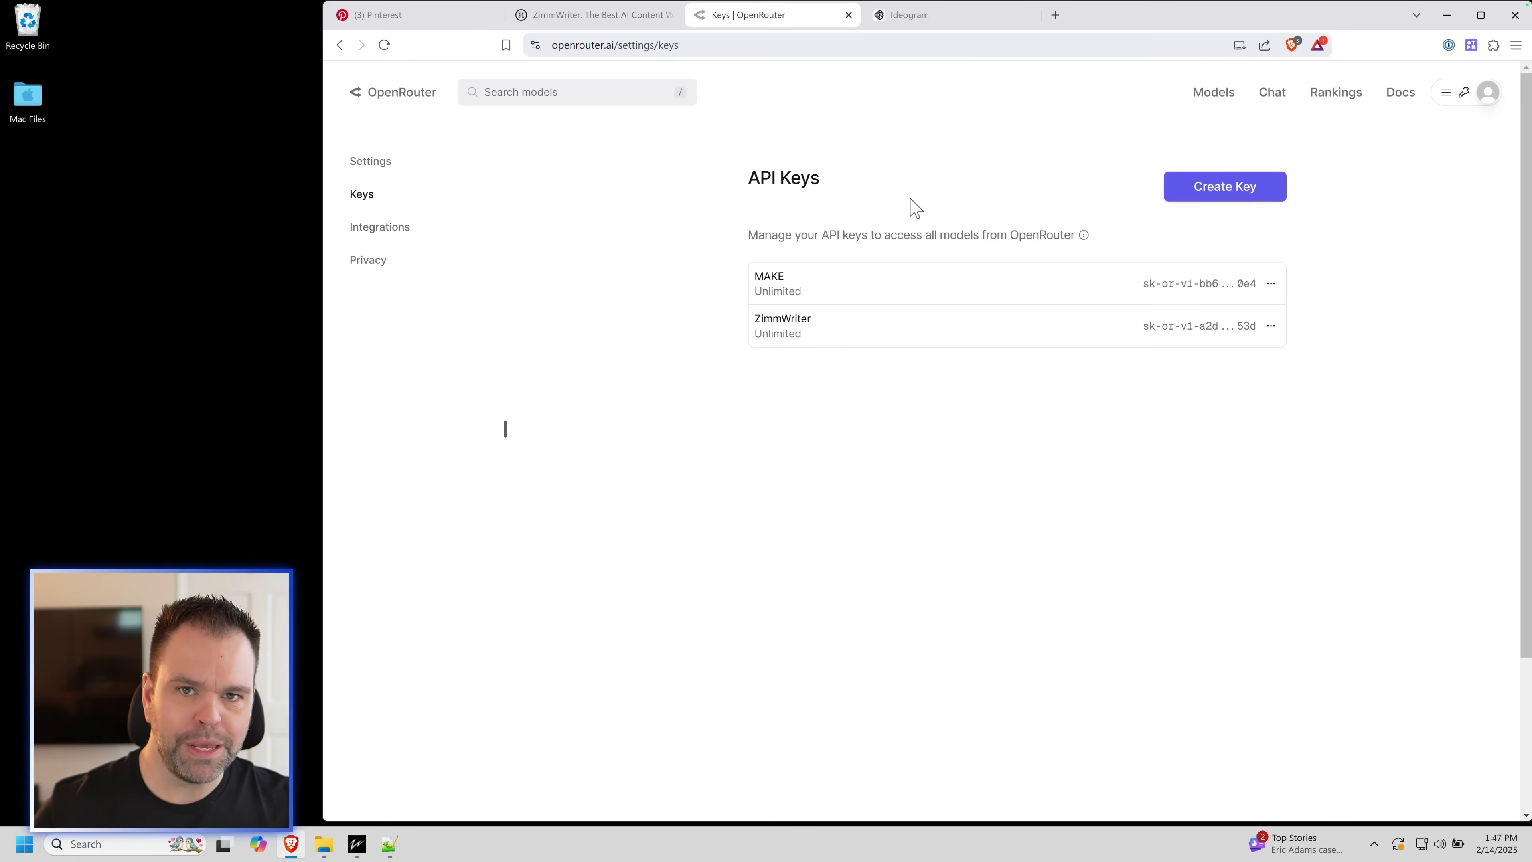
{"action": "left_click", "coordinate": [962, 15]}
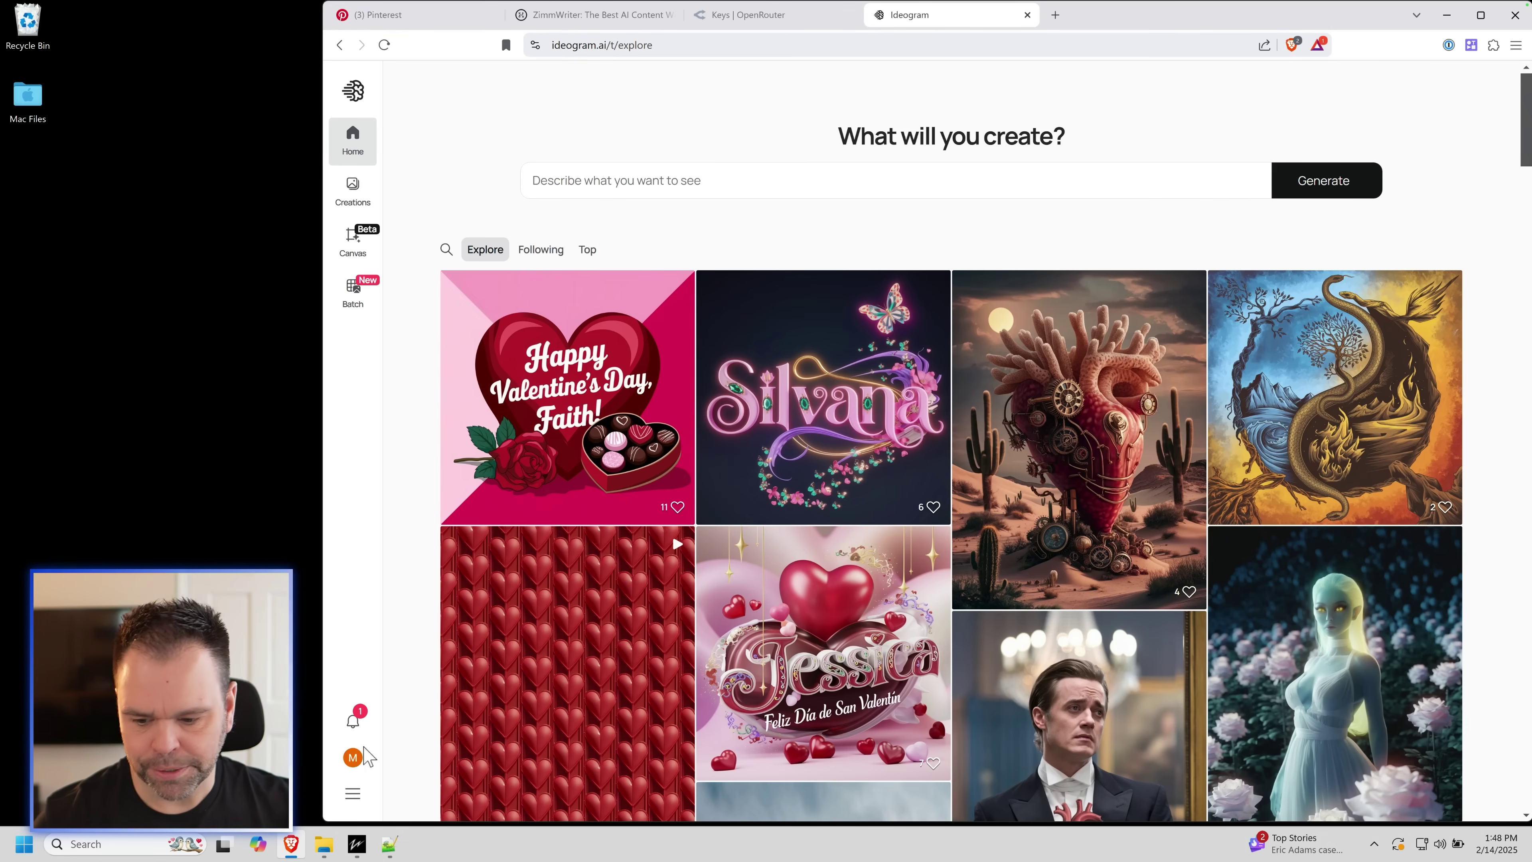
- Open Ideogram's API (Beta) management page at ideogram.ai/manage-api
{"action": "left_click", "coordinate": [353, 796]}
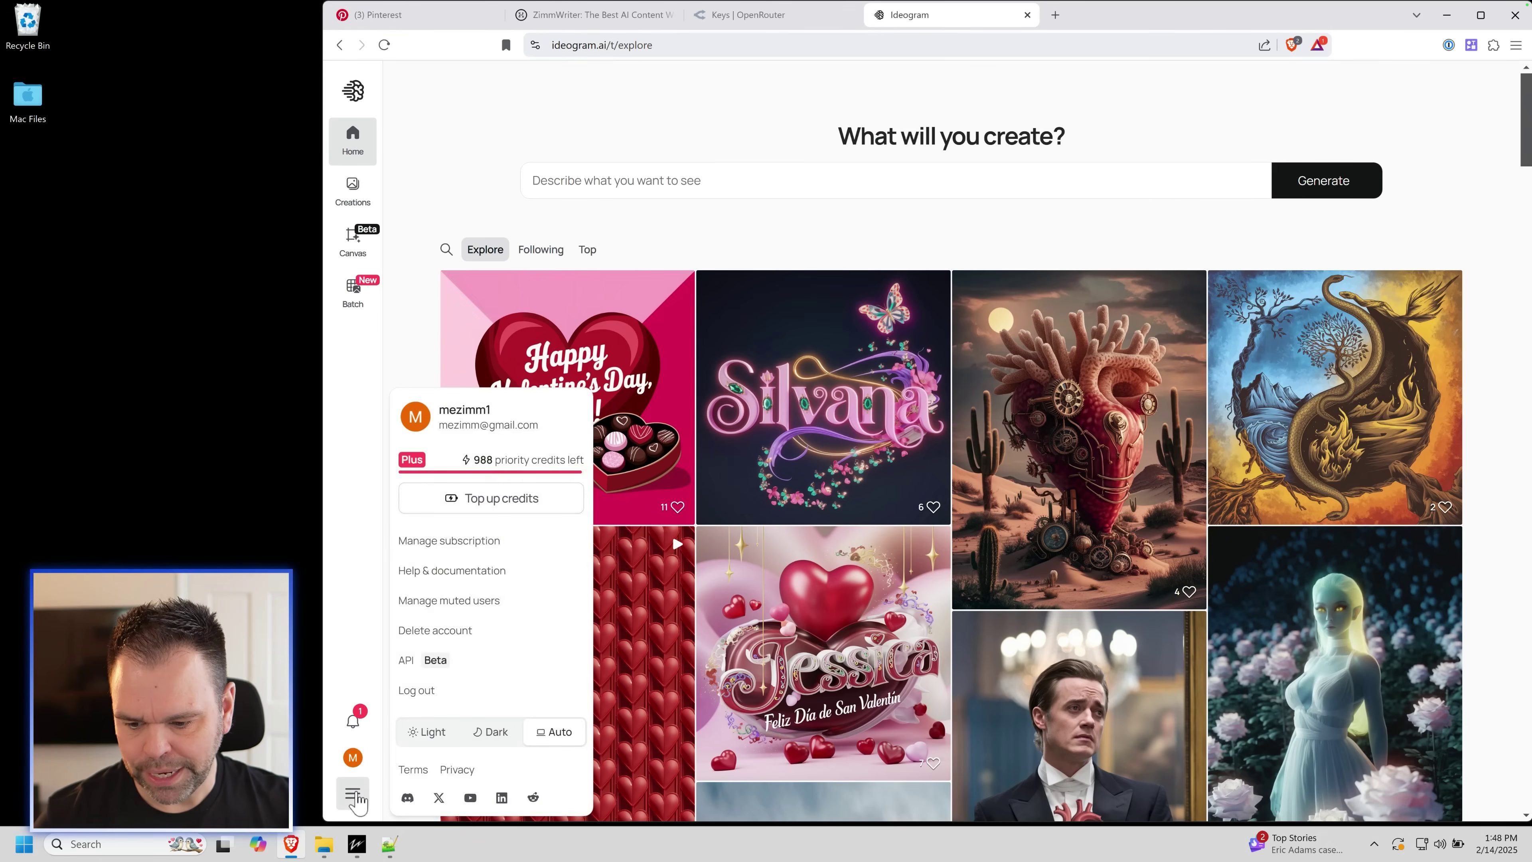
{"action": "left_click", "coordinate": [427, 659]}
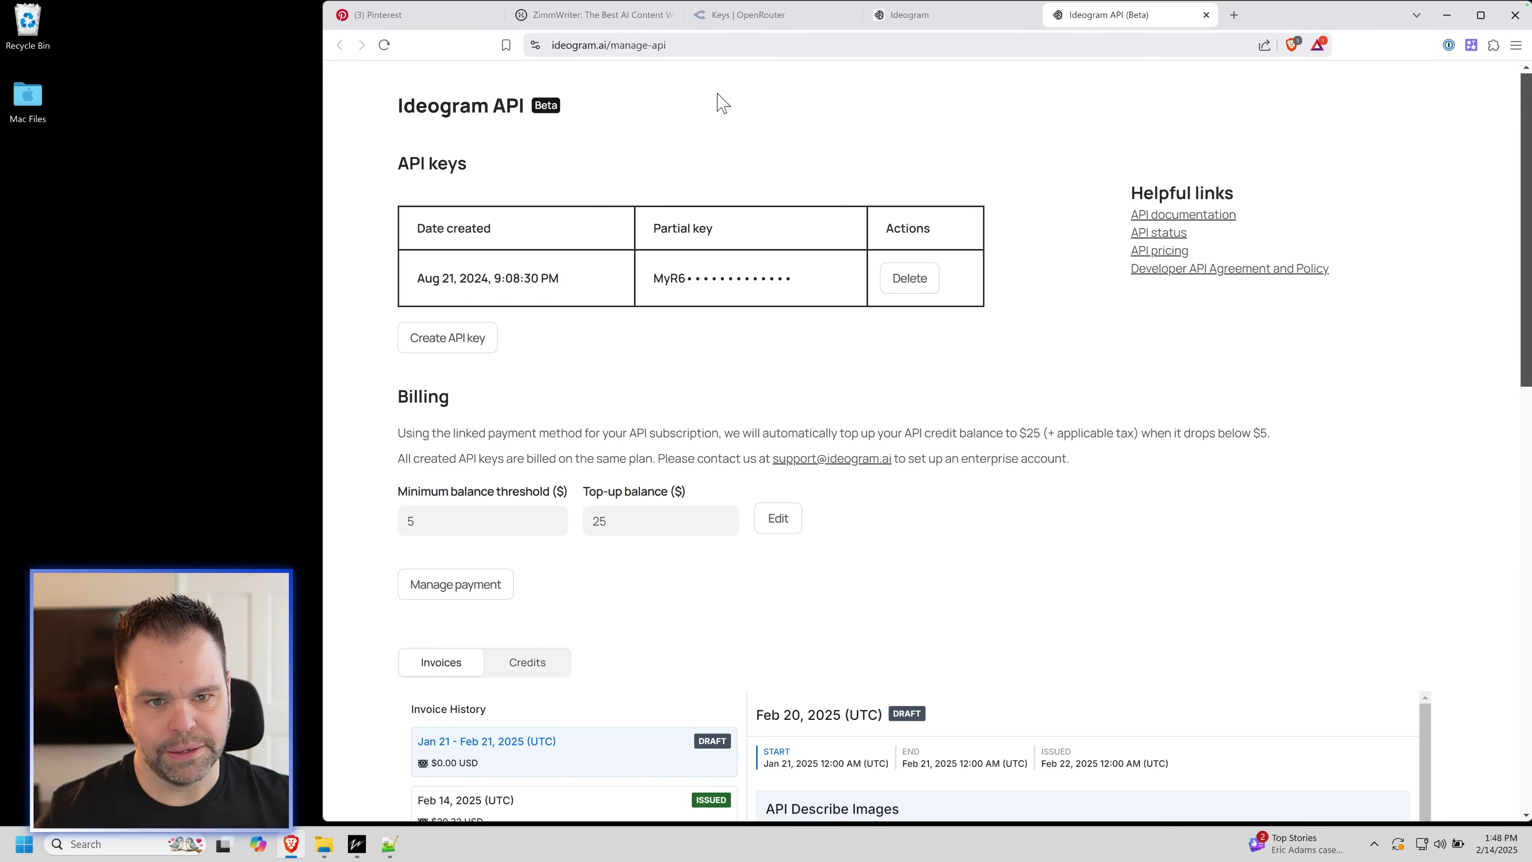
- Minimize the browser to reveal Notepad++ and bring up the ZimmWriter v10.797 main menu
{"action": "left_click", "coordinate": [1445, 14]}
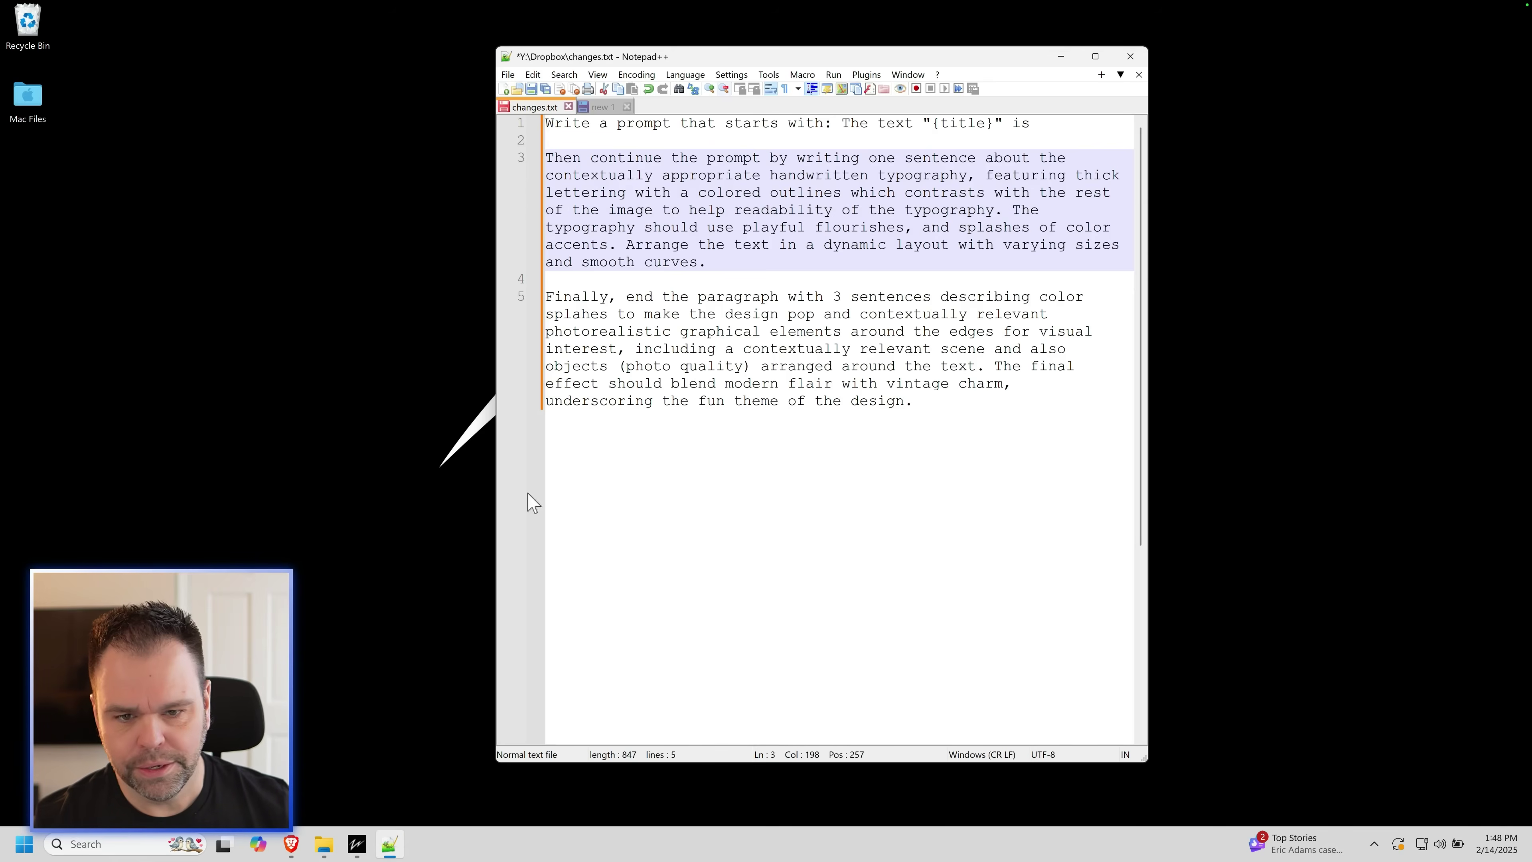
{"action": "left_click", "coordinate": [357, 843]}
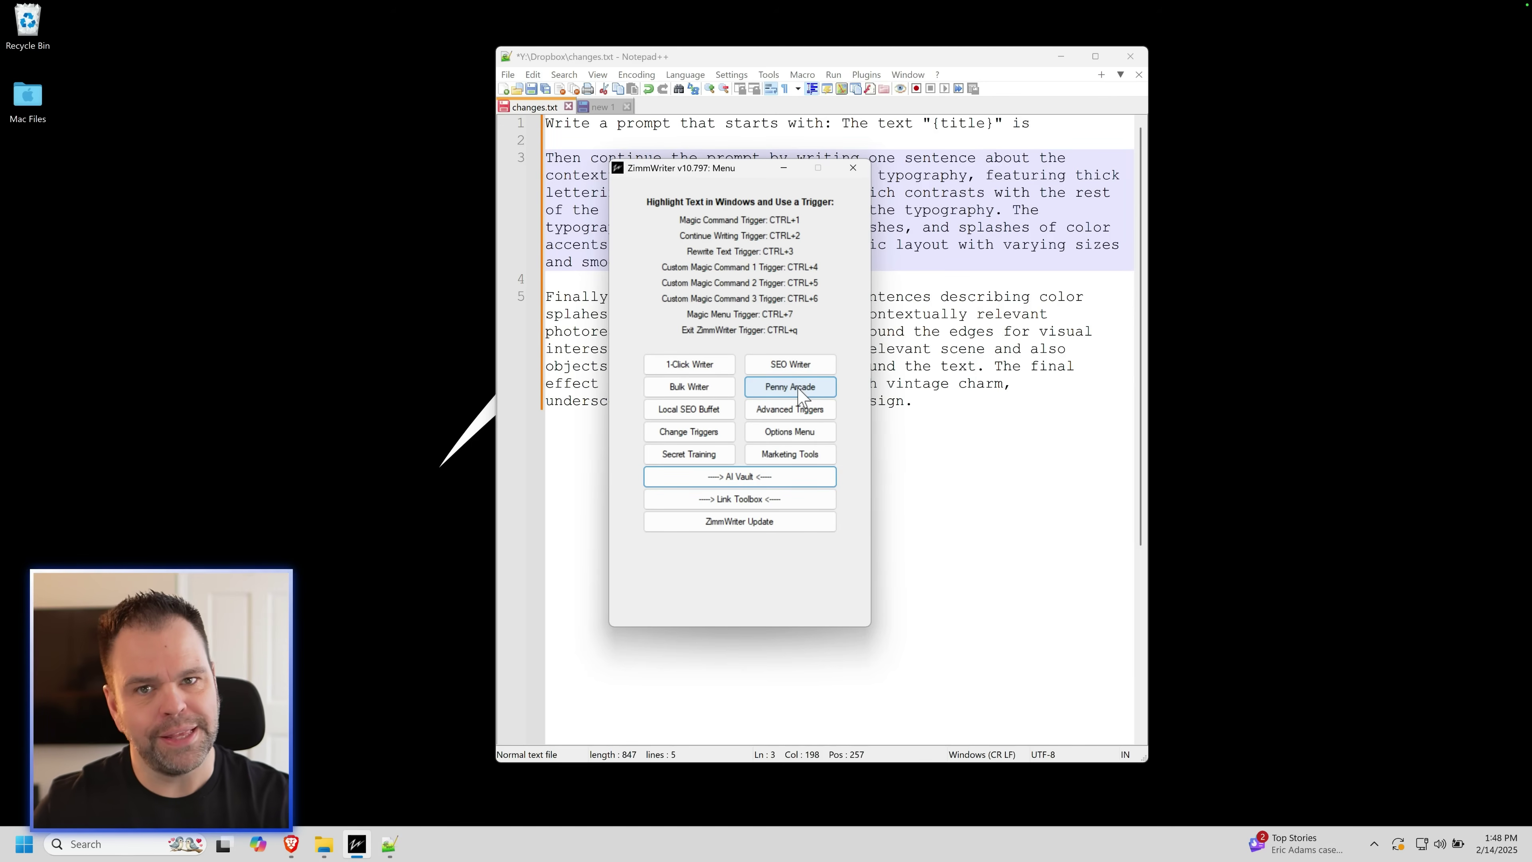
- Launch the Bulk AI Image Generator from AI Vault and copy all of changes.txt's prompt
{"action": "left_click", "coordinate": [754, 477]}
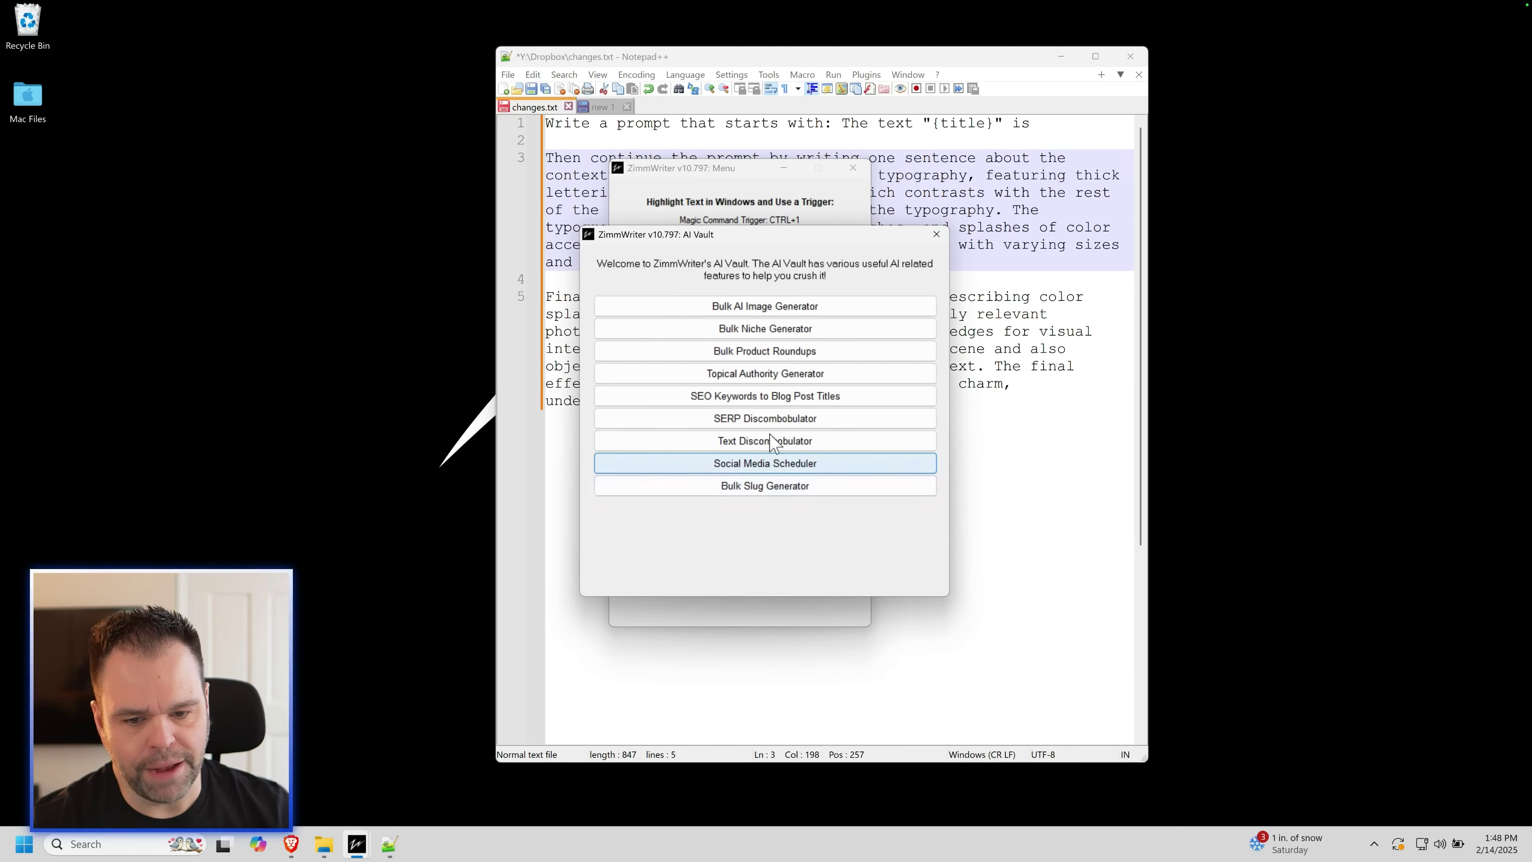
{"action": "left_click", "coordinate": [786, 308]}
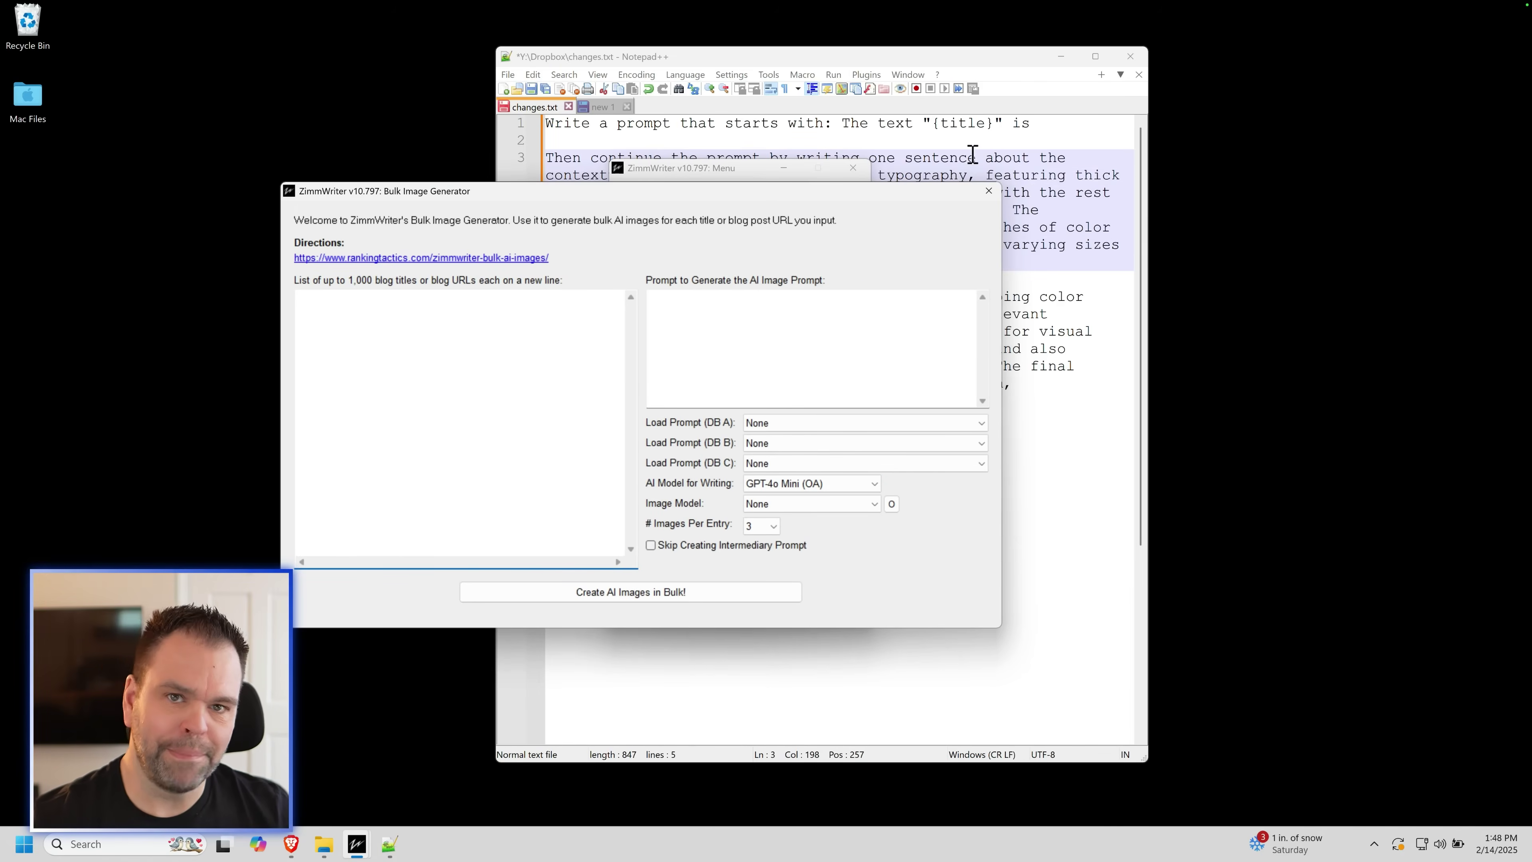
{"action": "left_click", "coordinate": [984, 158]}
{"action": "left_click_drag", "start_coordinate": [881, 63], "coordinate": [906, 57]}
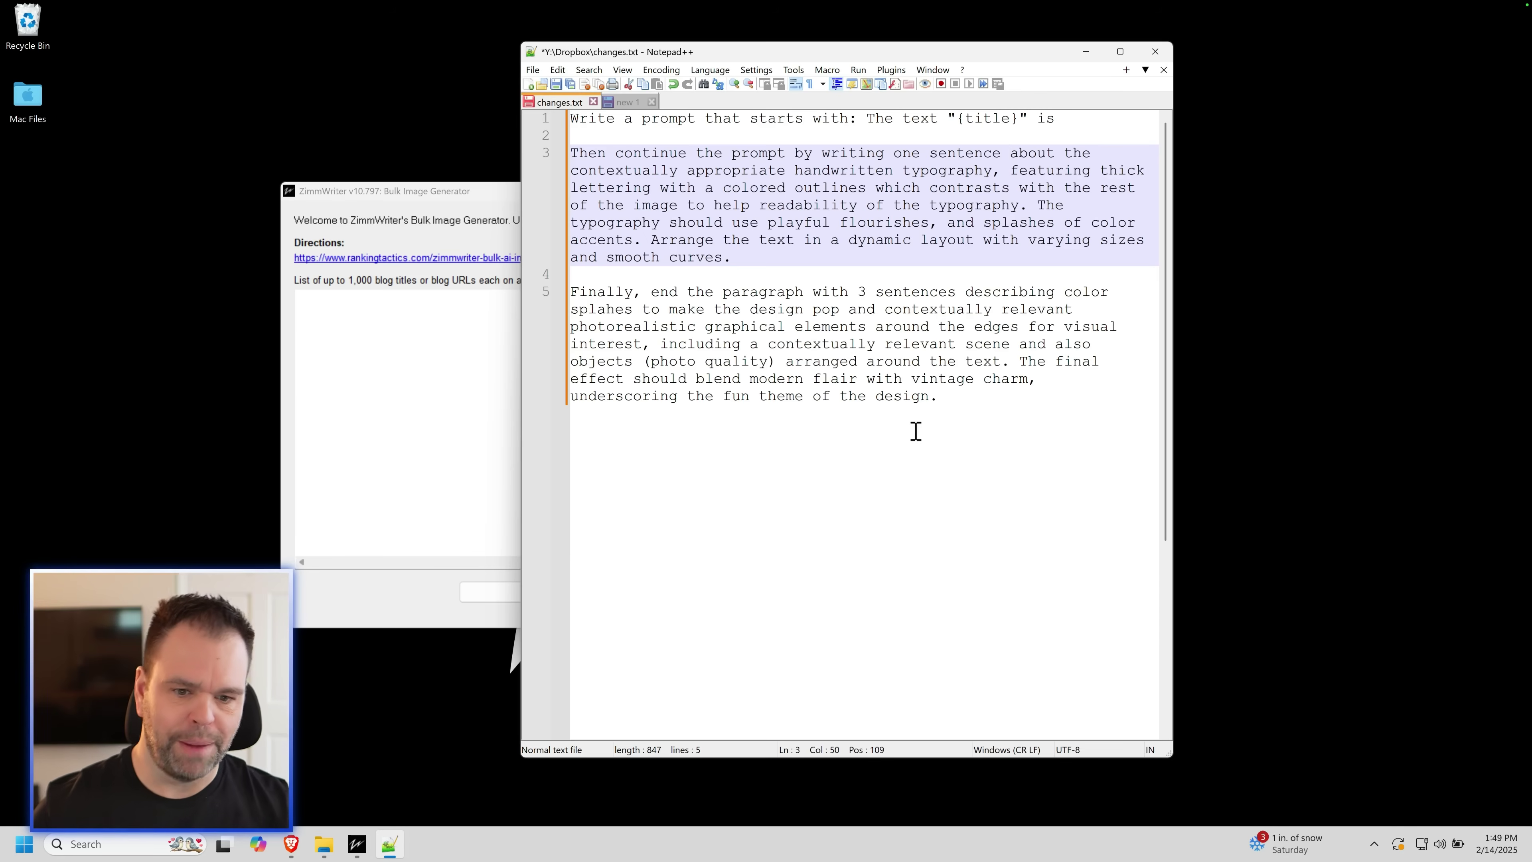
{"action": "key", "text": "ctrl+a"}
{"action": "key", "text": "ctrl+plus"}
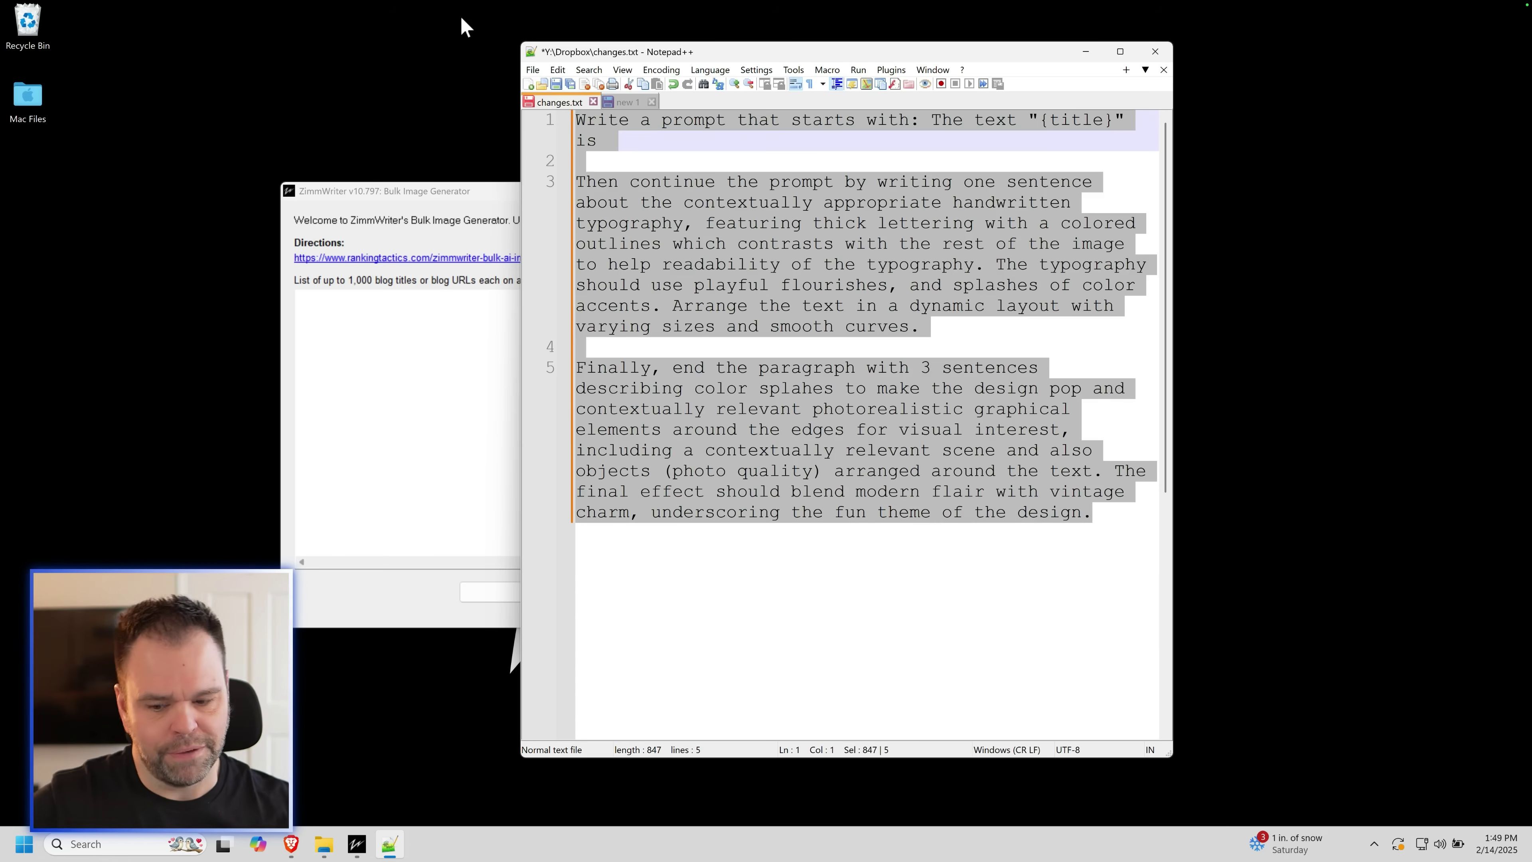
- Paste the typography prompt into the image-prompt field and scroll back to its {title} start
{"action": "left_click", "coordinate": [472, 336]}
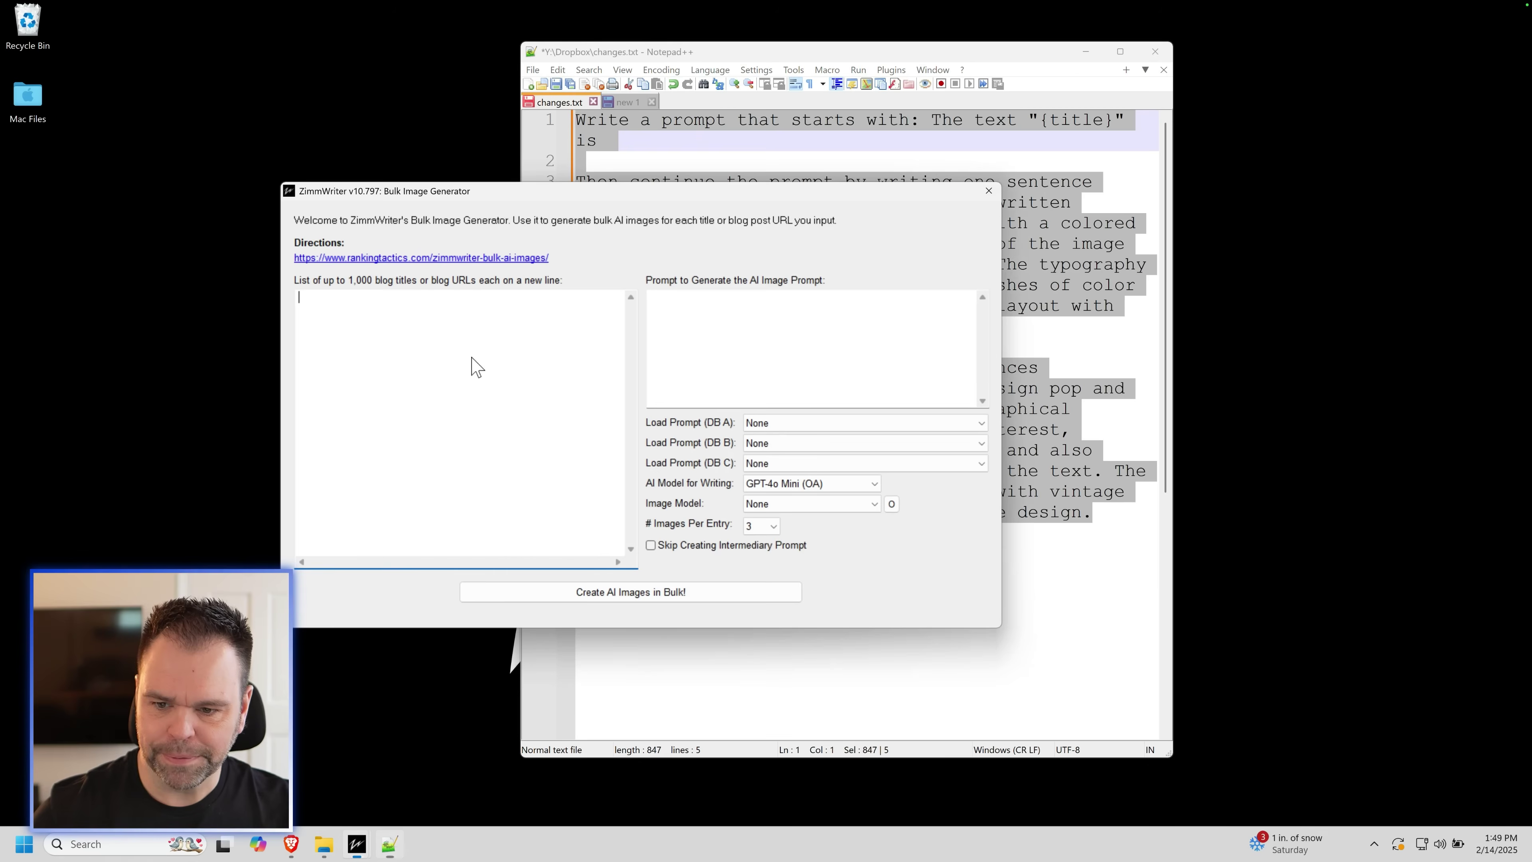
{"action": "left_click", "coordinate": [782, 324]}
{"action": "key", "text": "ctrl+v"}
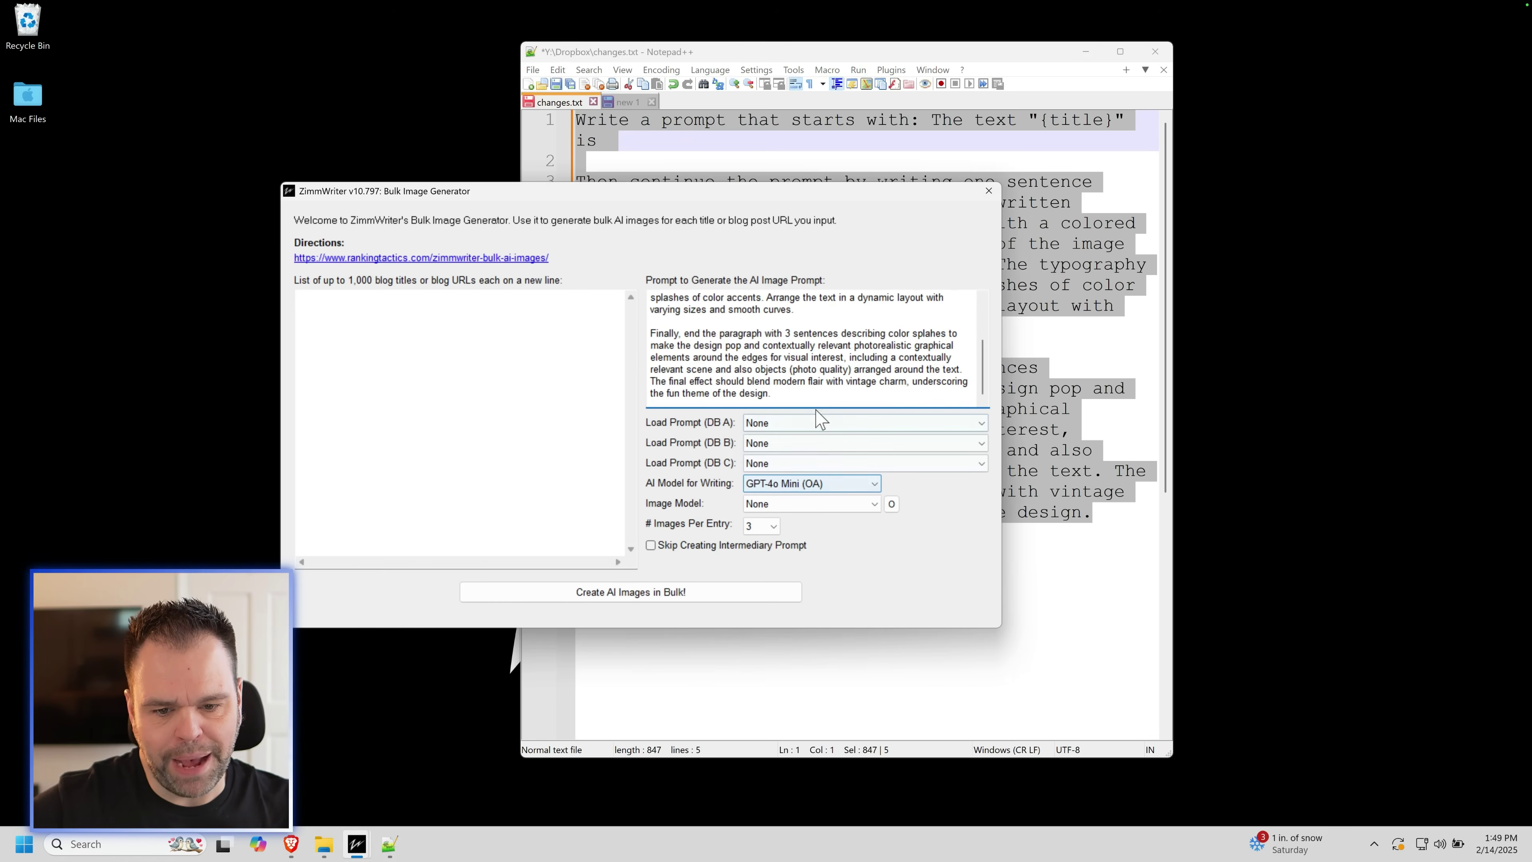
{"action": "left_click_drag", "start_coordinate": [800, 391], "coordinate": [605, 268]}
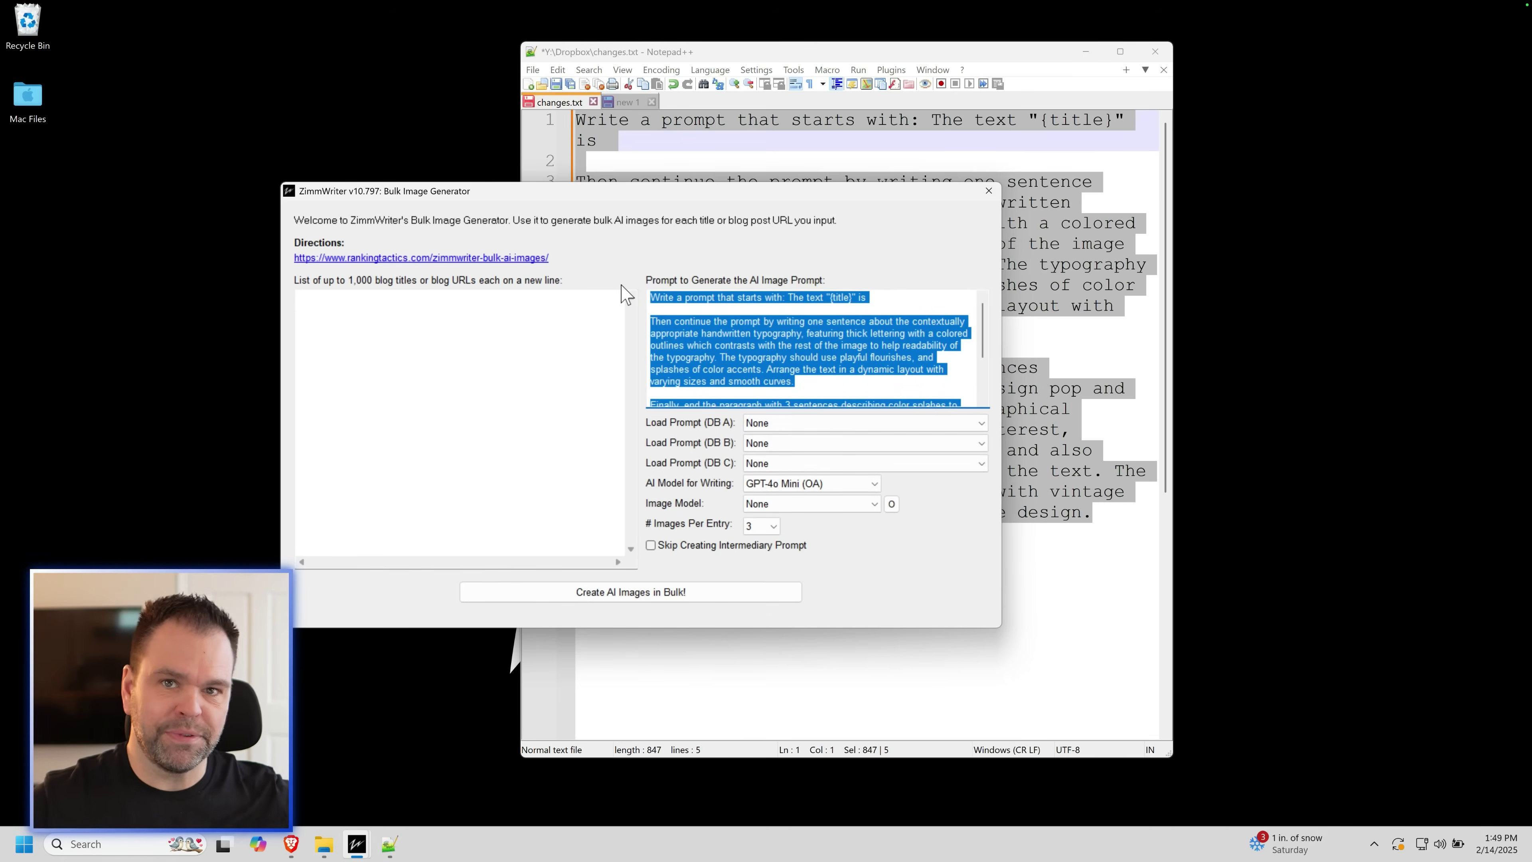
{"action": "left_click", "coordinate": [873, 483]}
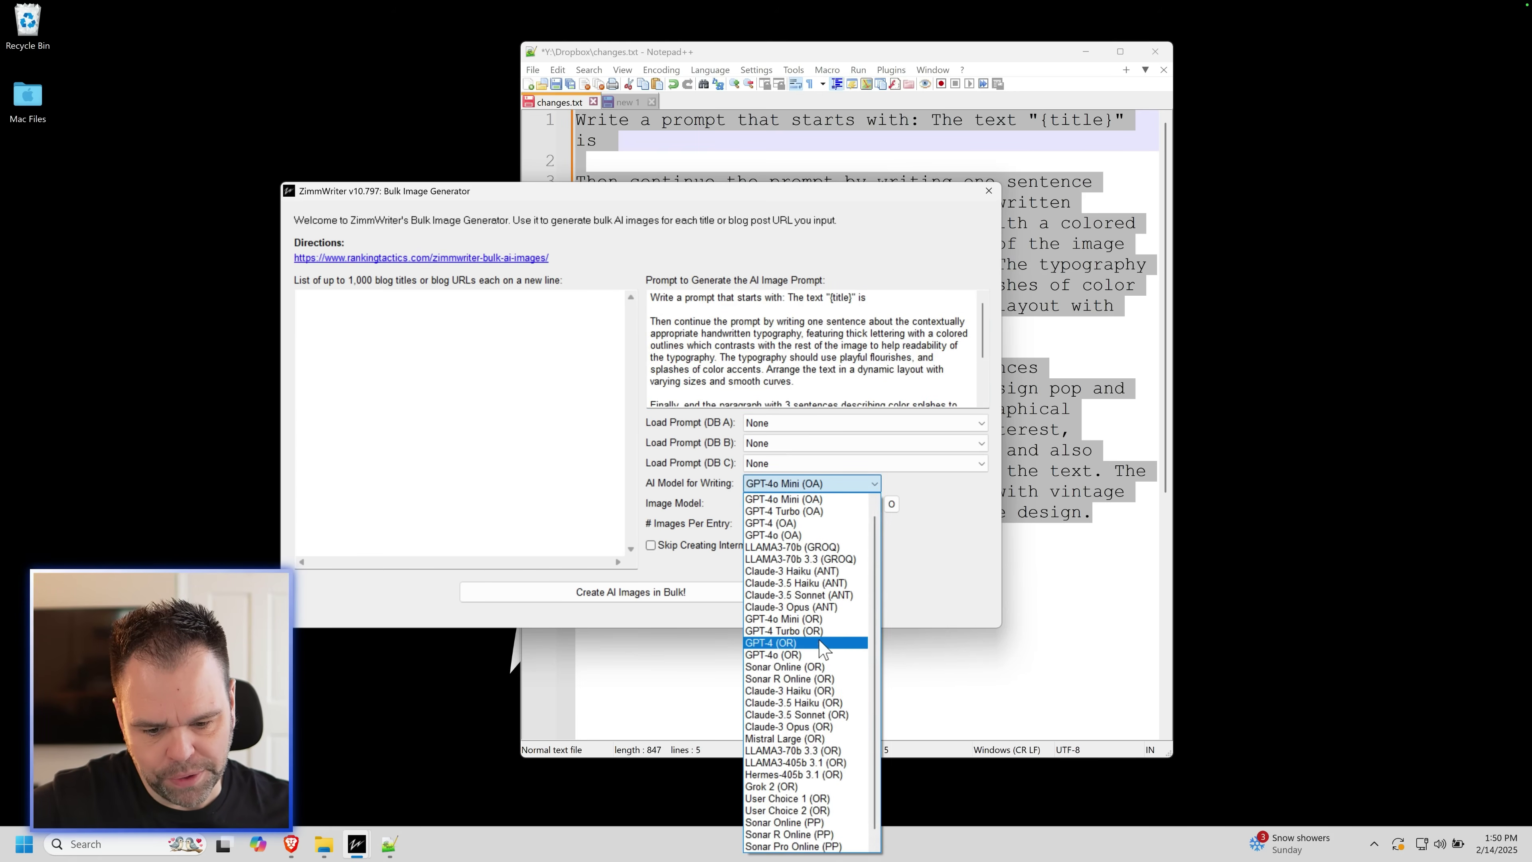
- Pick Claude-3.5 Sonnet (OR) as writing model and ideogram 2 $.080/img (I) as image model
{"action": "scroll", "coordinate": [803, 677], "scroll_direction": "down", "scroll_amount": 1}
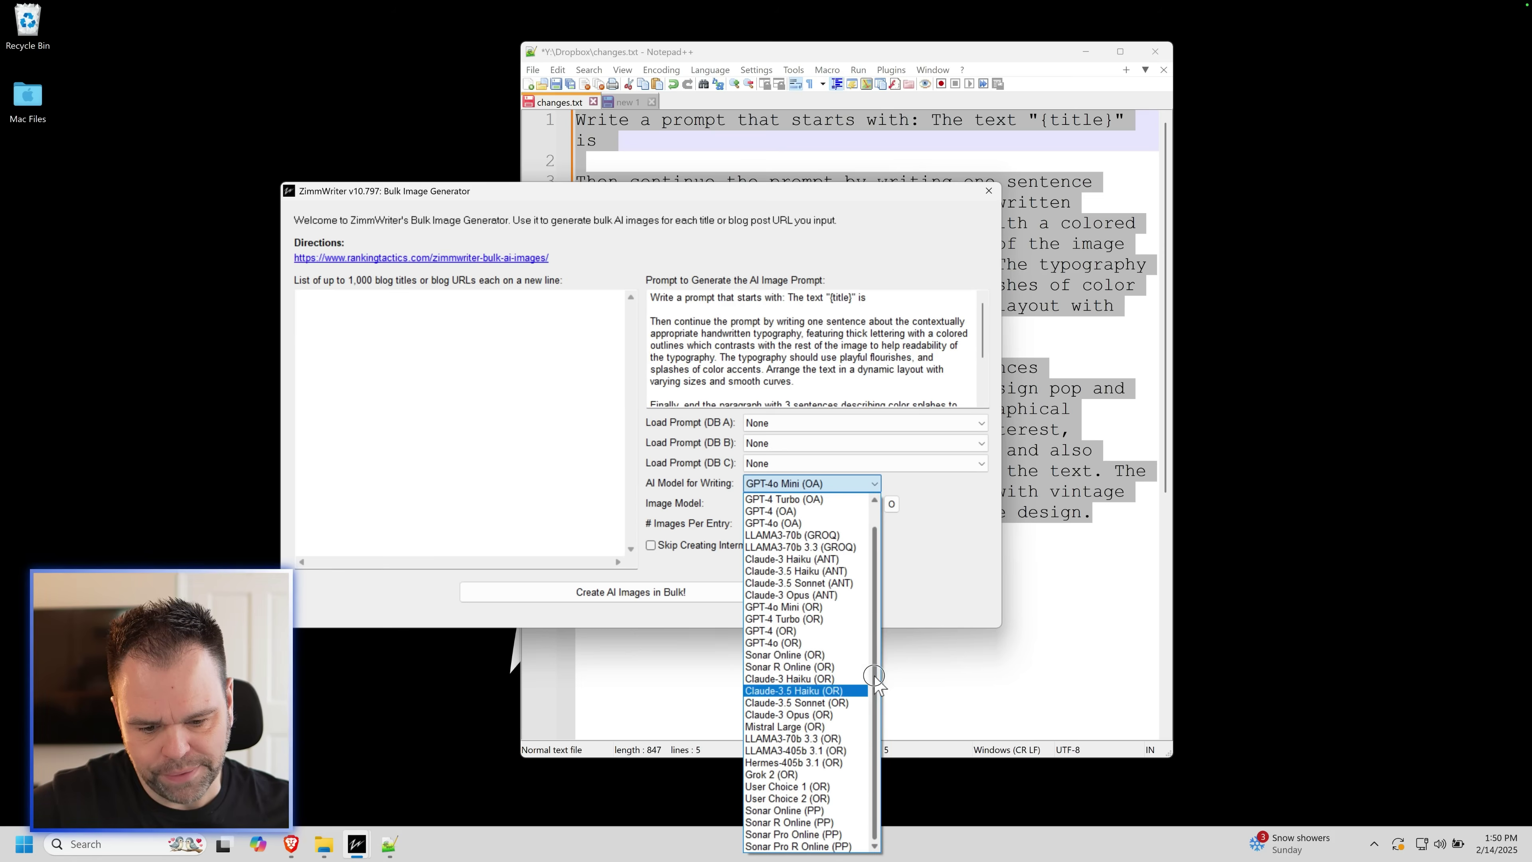
{"action": "left_click", "coordinate": [805, 703]}
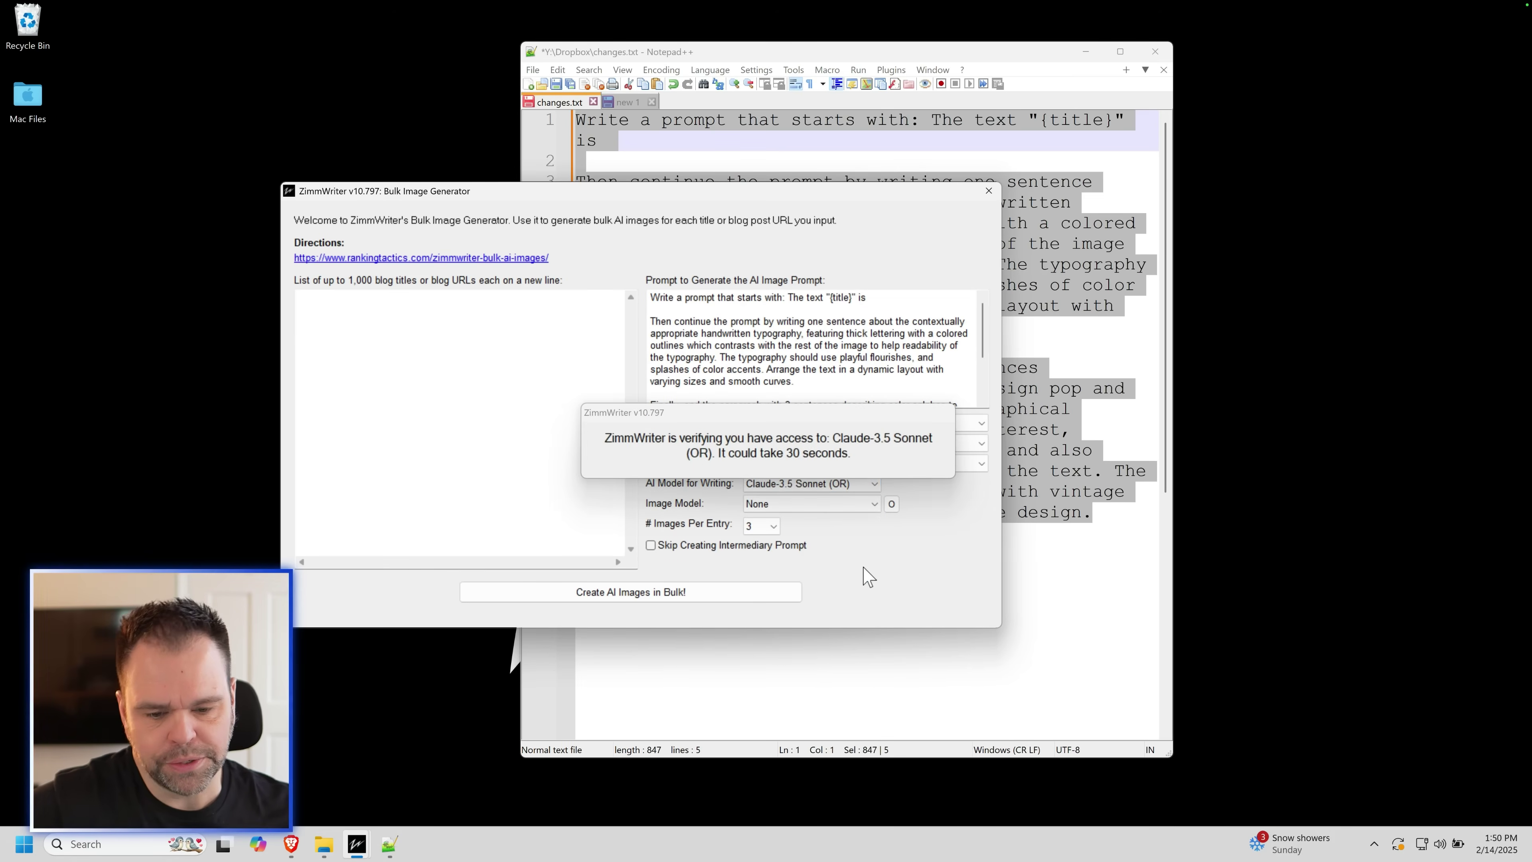
{"action": "left_click", "coordinate": [796, 505]}
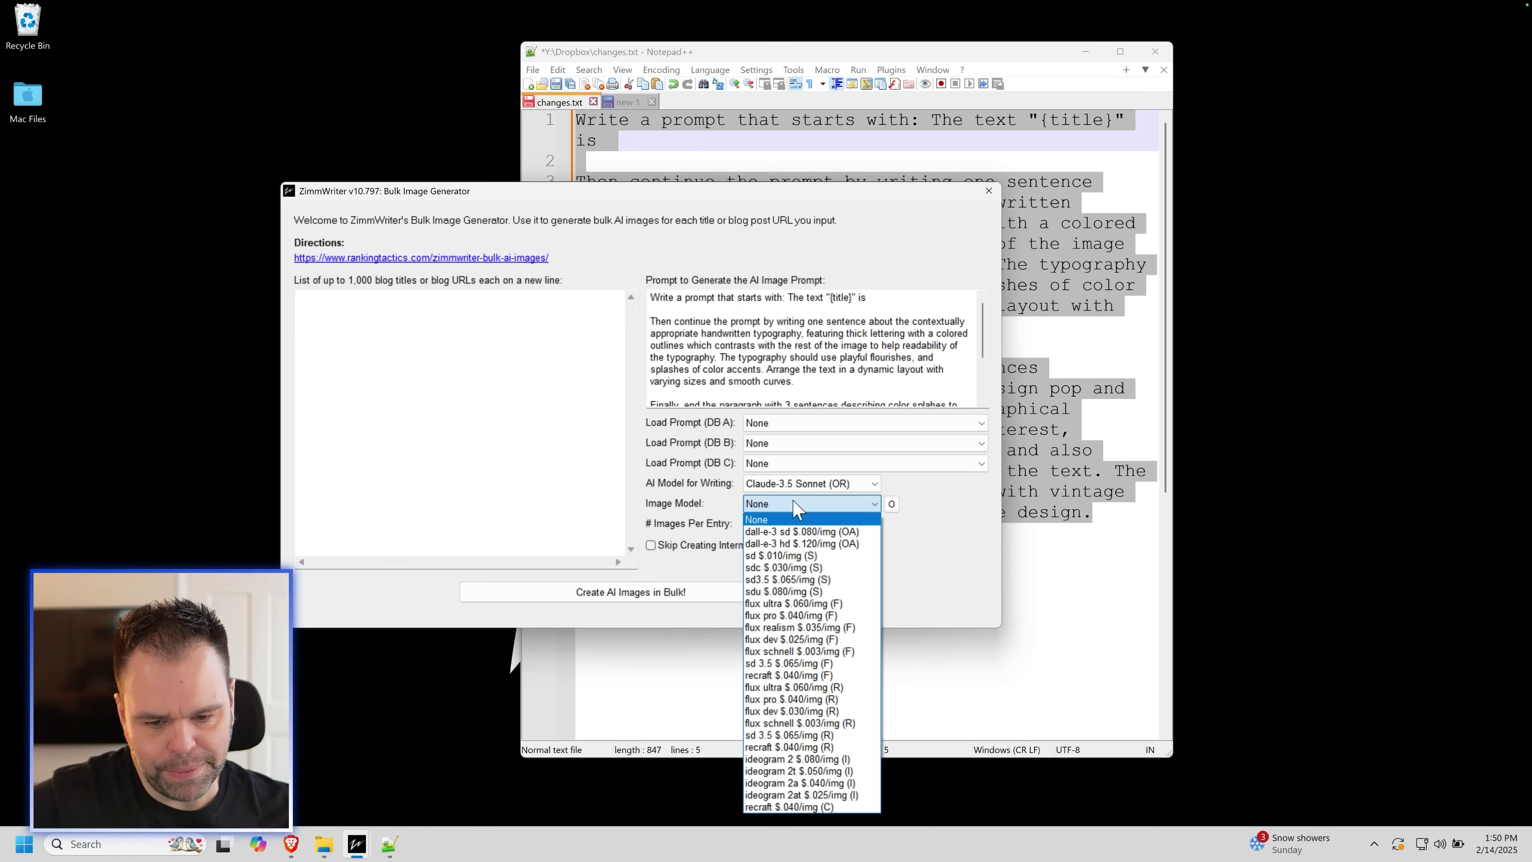
{"action": "left_click", "coordinate": [806, 759]}
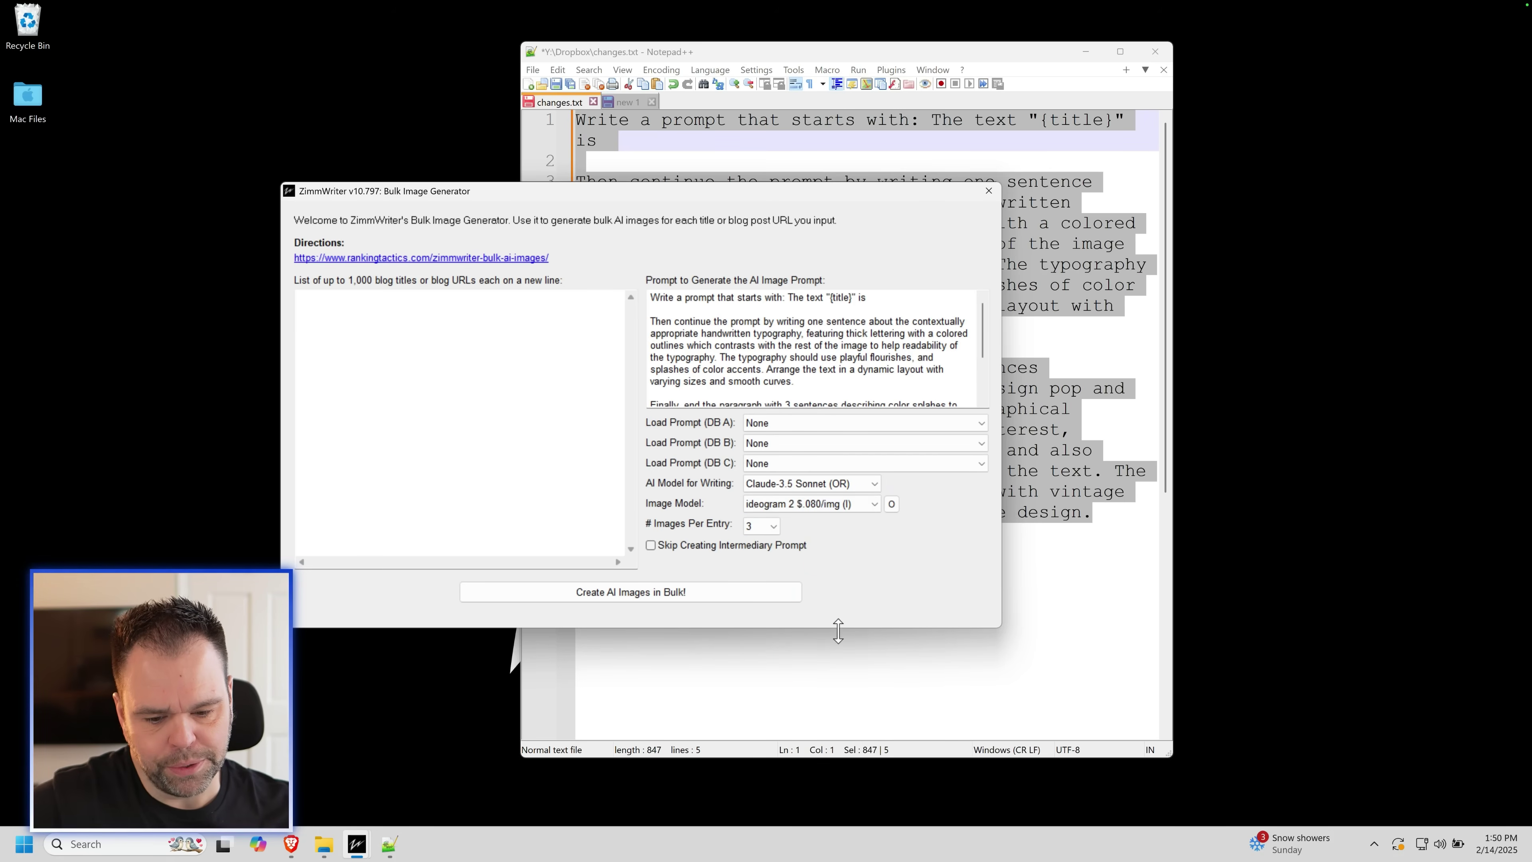
- Save the Ideogram image options as ASPECT_9_16, Magic Prompt OFF and style DESIGN
{"action": "left_click", "coordinate": [892, 505]}
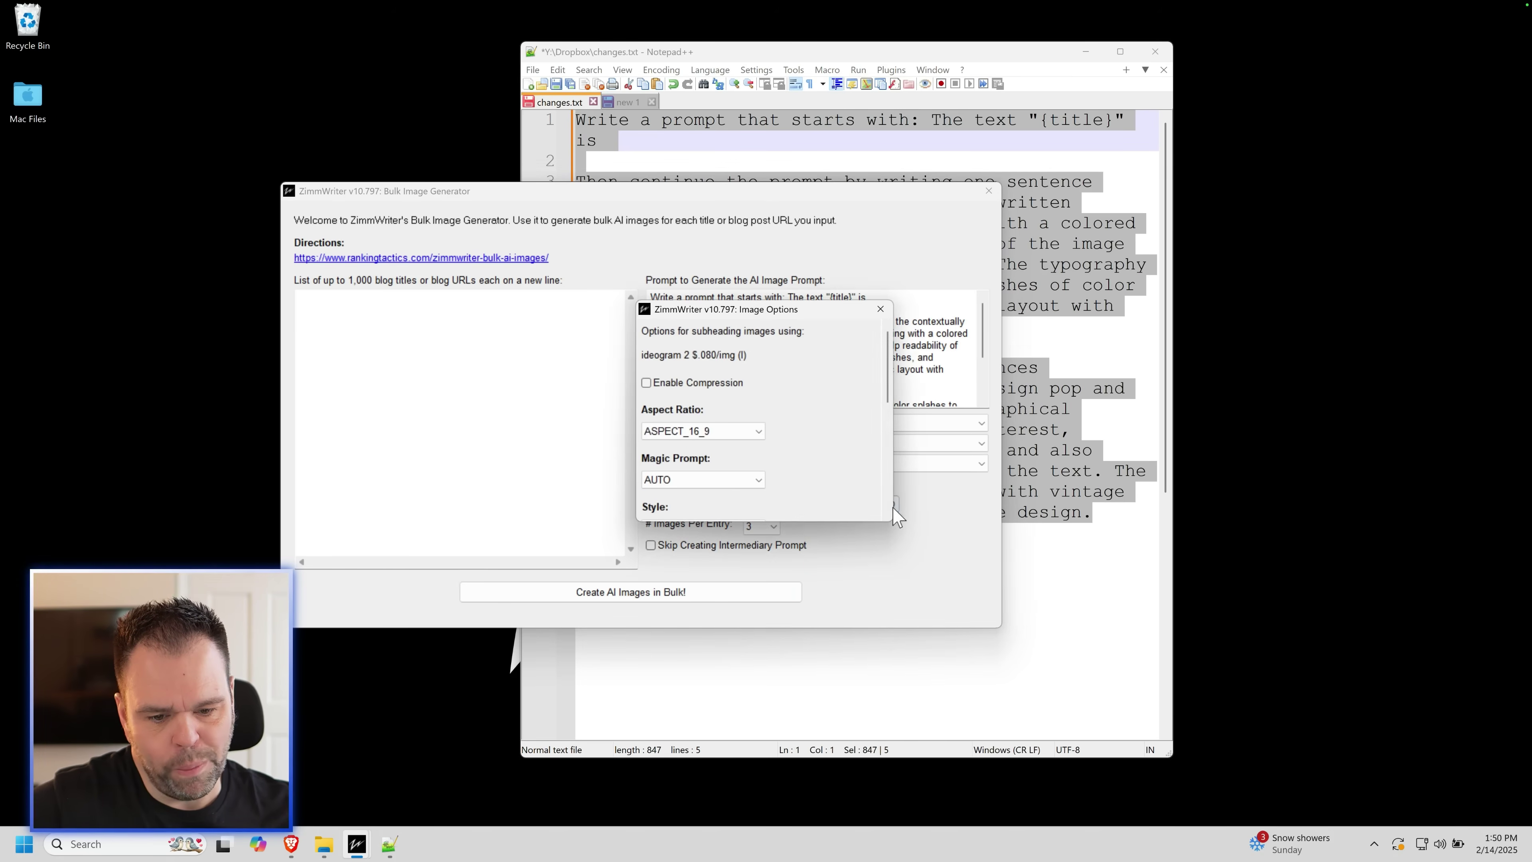
{"action": "left_click", "coordinate": [697, 432]}
{"action": "left_click", "coordinate": [699, 493]}
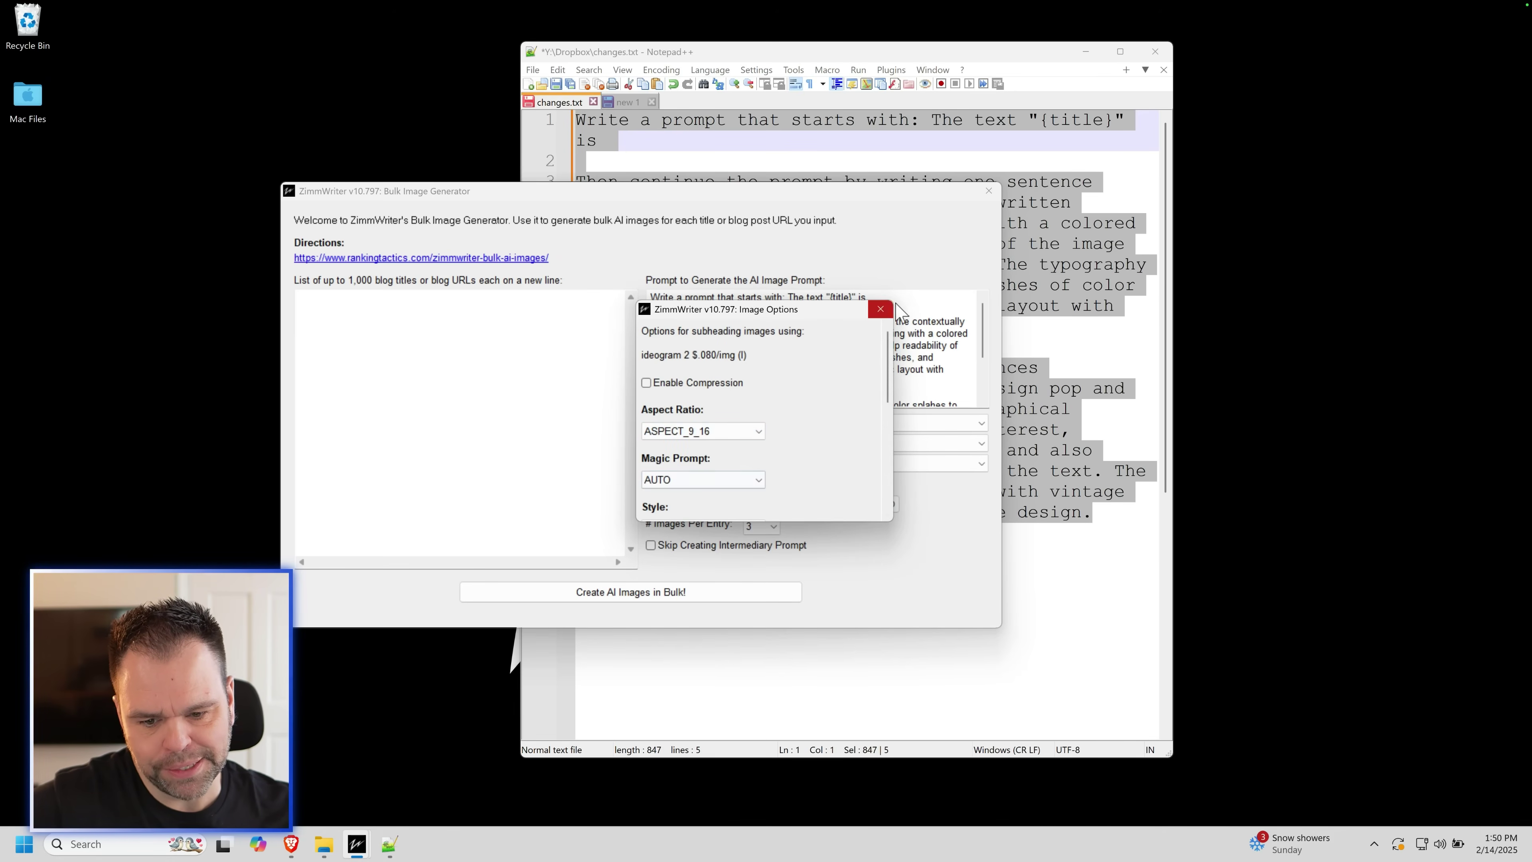
{"action": "scroll", "coordinate": [694, 392], "scroll_direction": "down", "scroll_amount": 3}
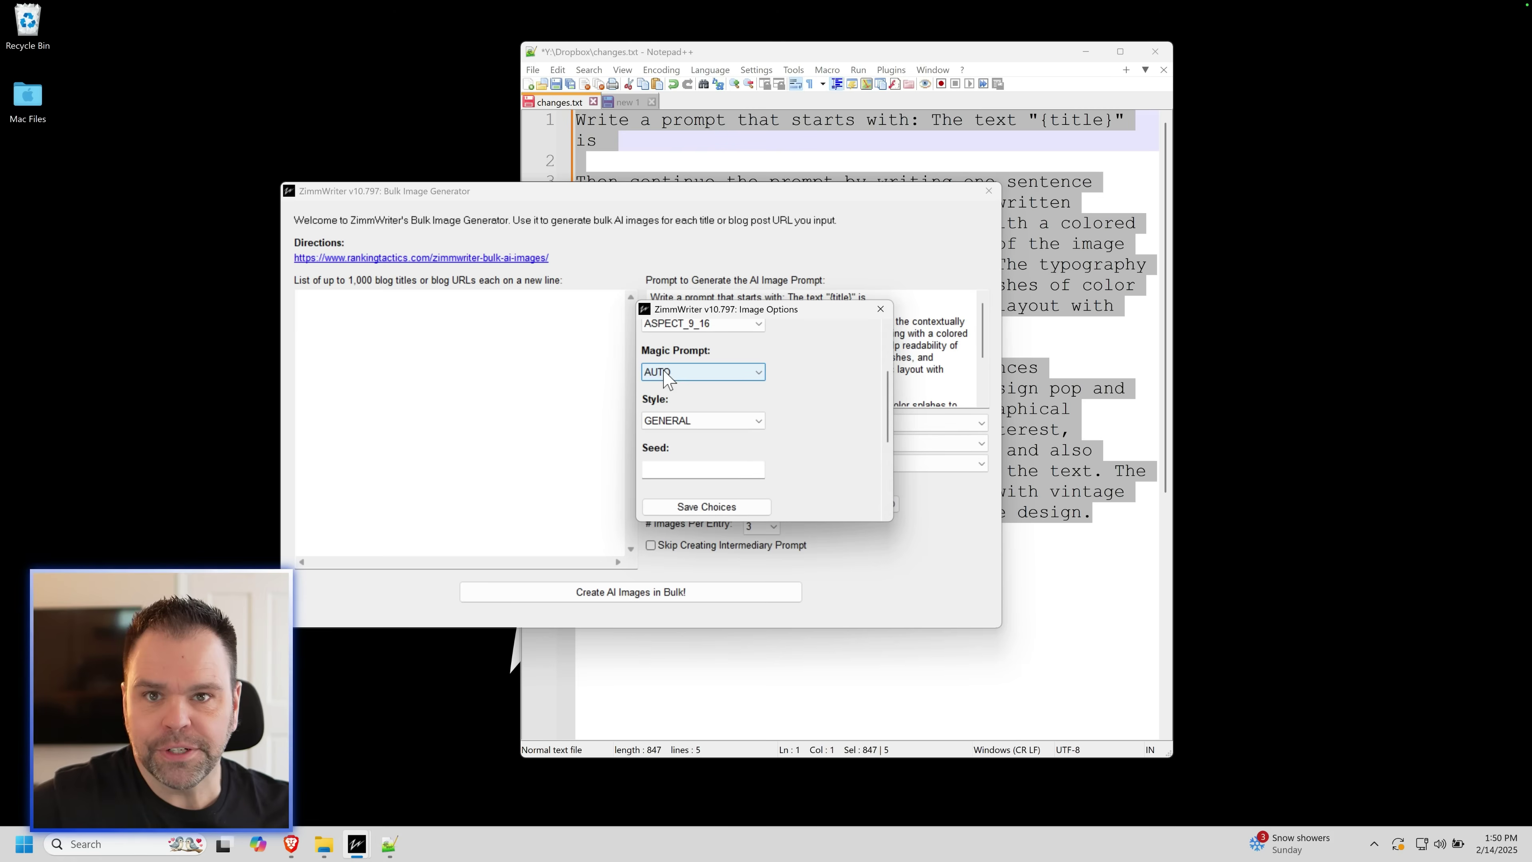
{"action": "left_click", "coordinate": [666, 372]}
{"action": "left_click", "coordinate": [681, 409]}
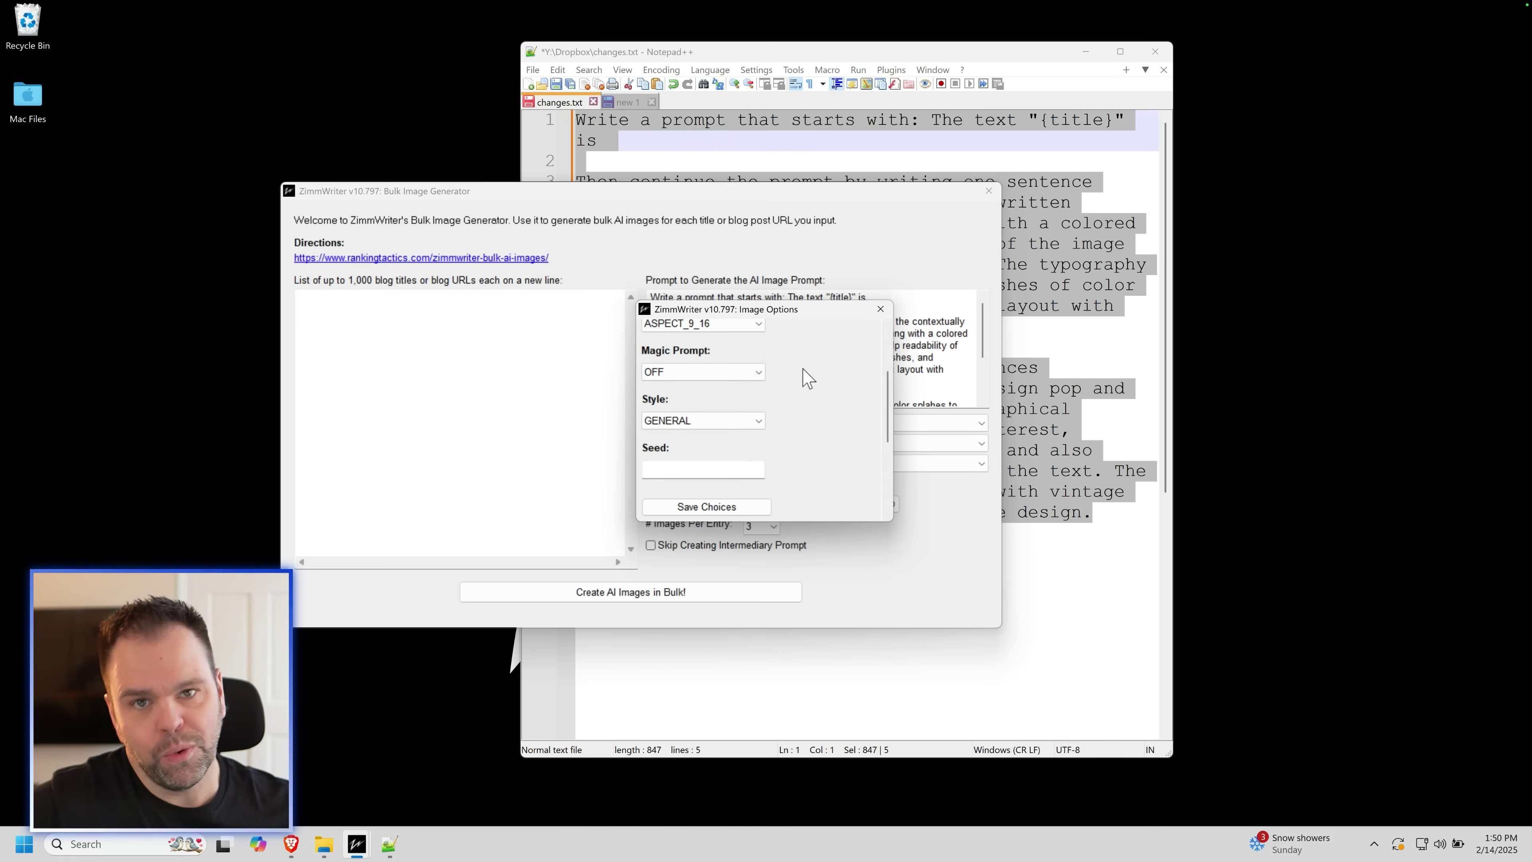
{"action": "left_click", "coordinate": [748, 423]}
{"action": "left_click", "coordinate": [683, 461]}
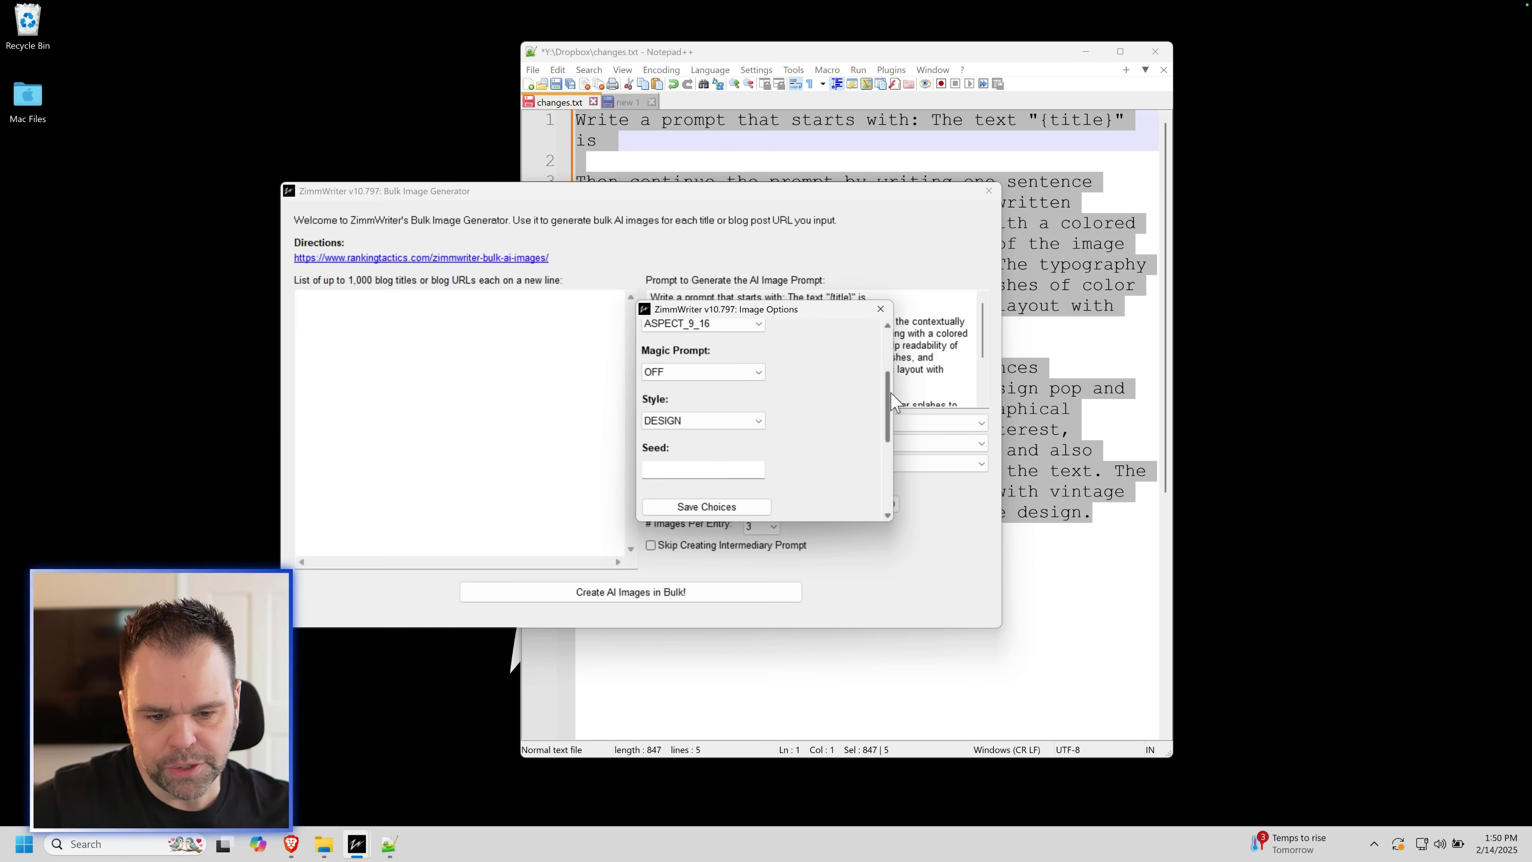
{"action": "scroll", "coordinate": [706, 404], "scroll_direction": "up", "scroll_amount": 1}
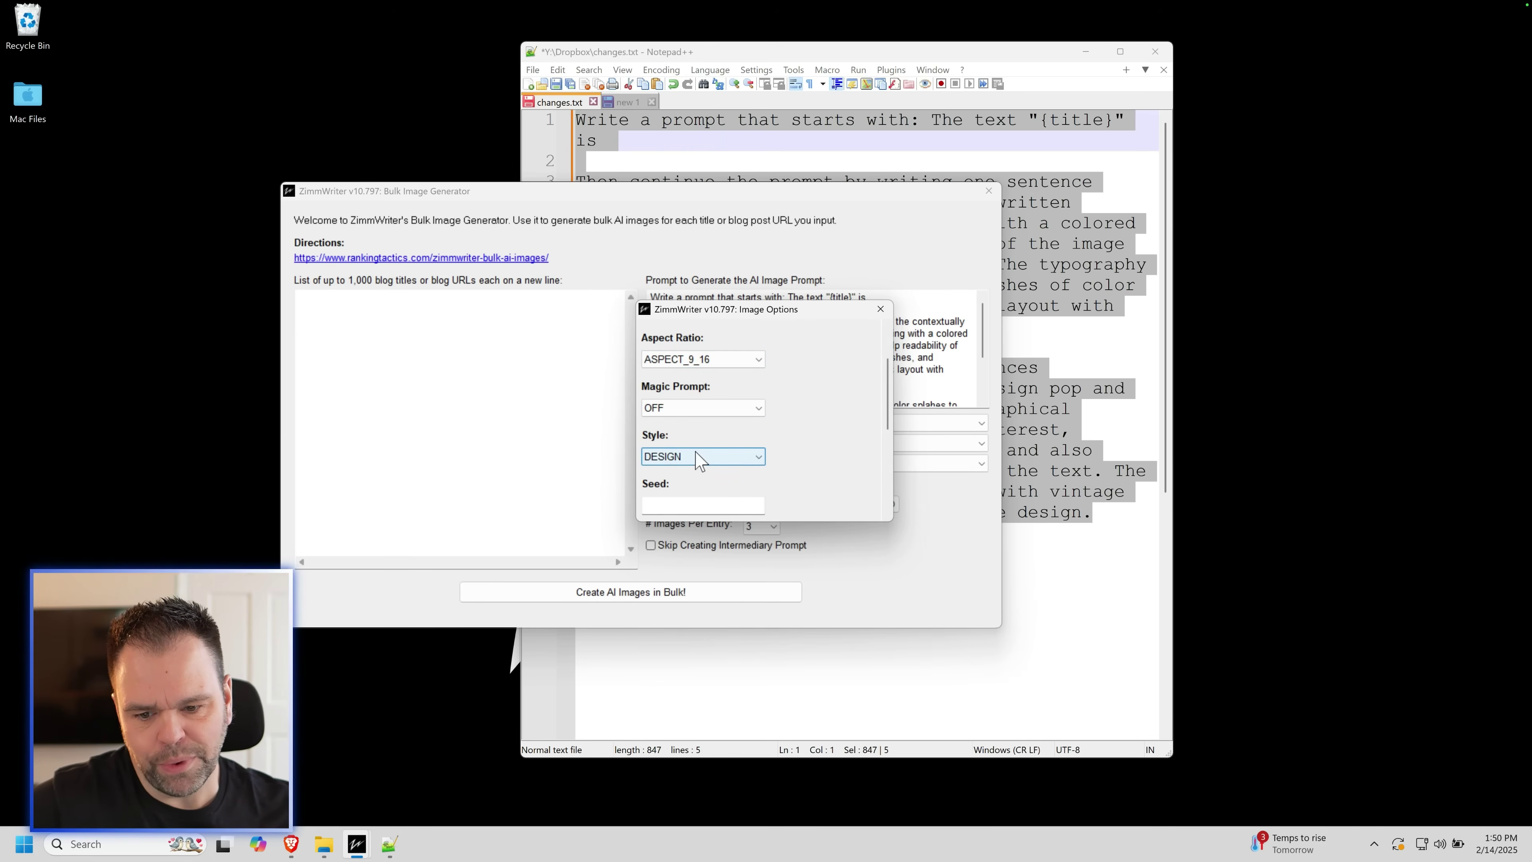
{"action": "scroll", "coordinate": [898, 392], "scroll_direction": "down", "scroll_amount": 2}
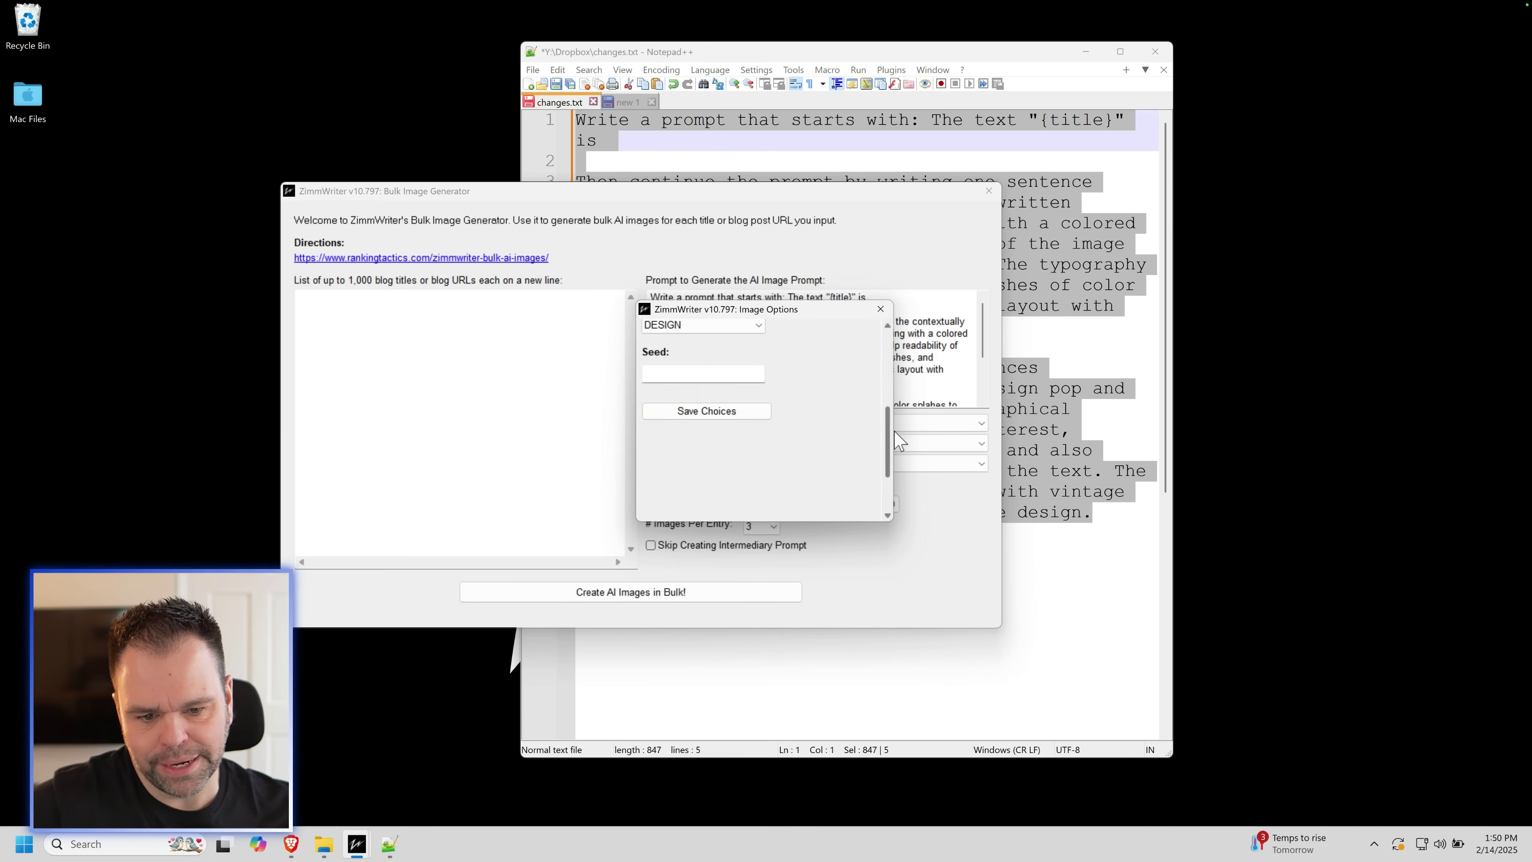
{"action": "left_click", "coordinate": [701, 411]}
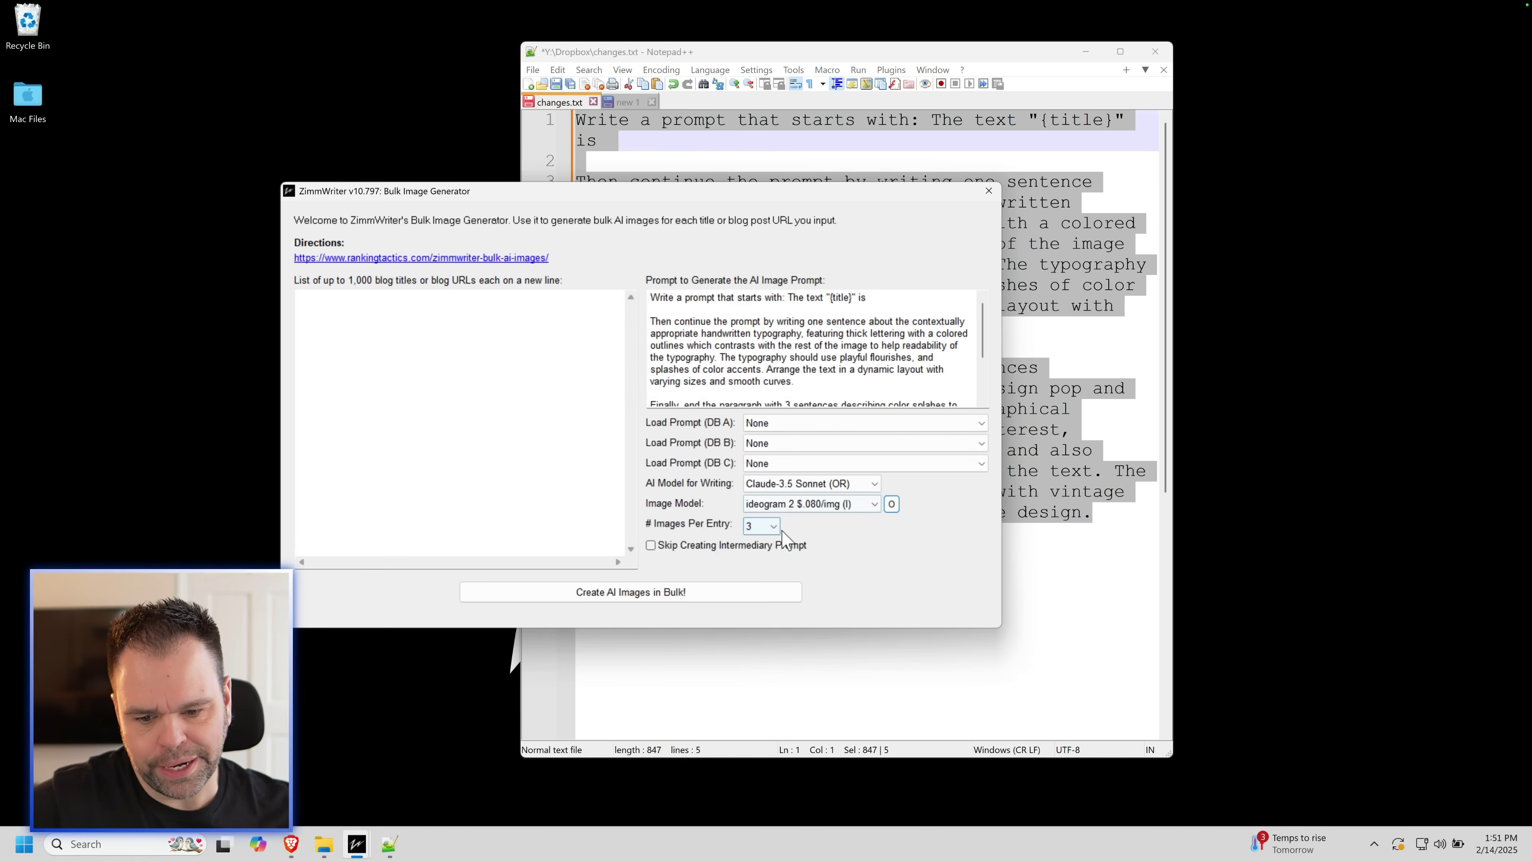
- Set # Images Per Entry to 1
{"action": "left_click", "coordinate": [761, 526]}
{"action": "left_click", "coordinate": [757, 546]}
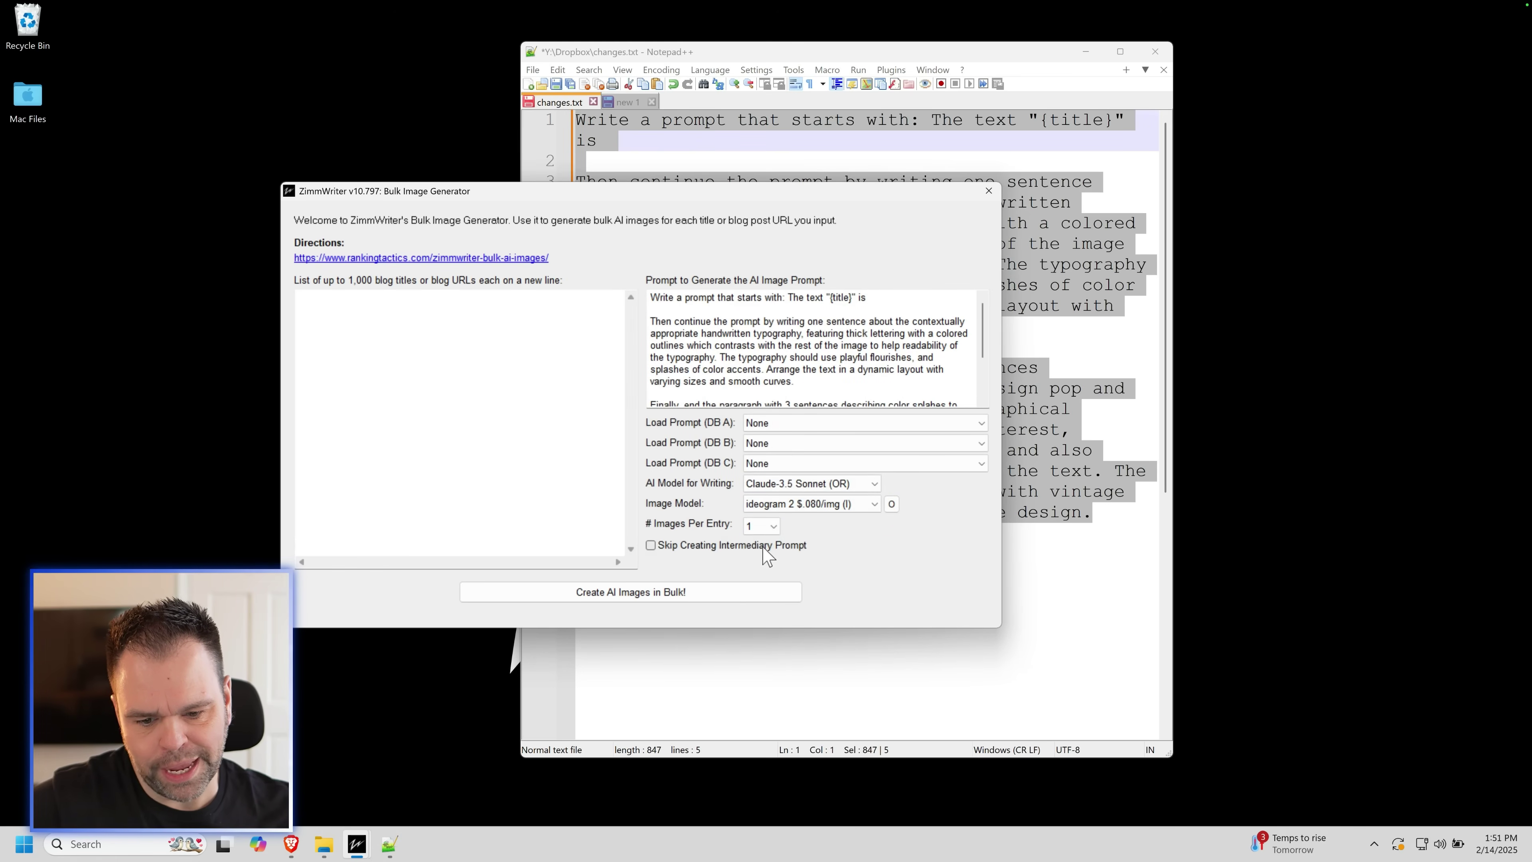
{"action": "left_click", "coordinate": [743, 124]}
- Paste both blog titles from Notepad++ into the titles list and confirm starting the bulk job
{"action": "left_click", "coordinate": [628, 102]}
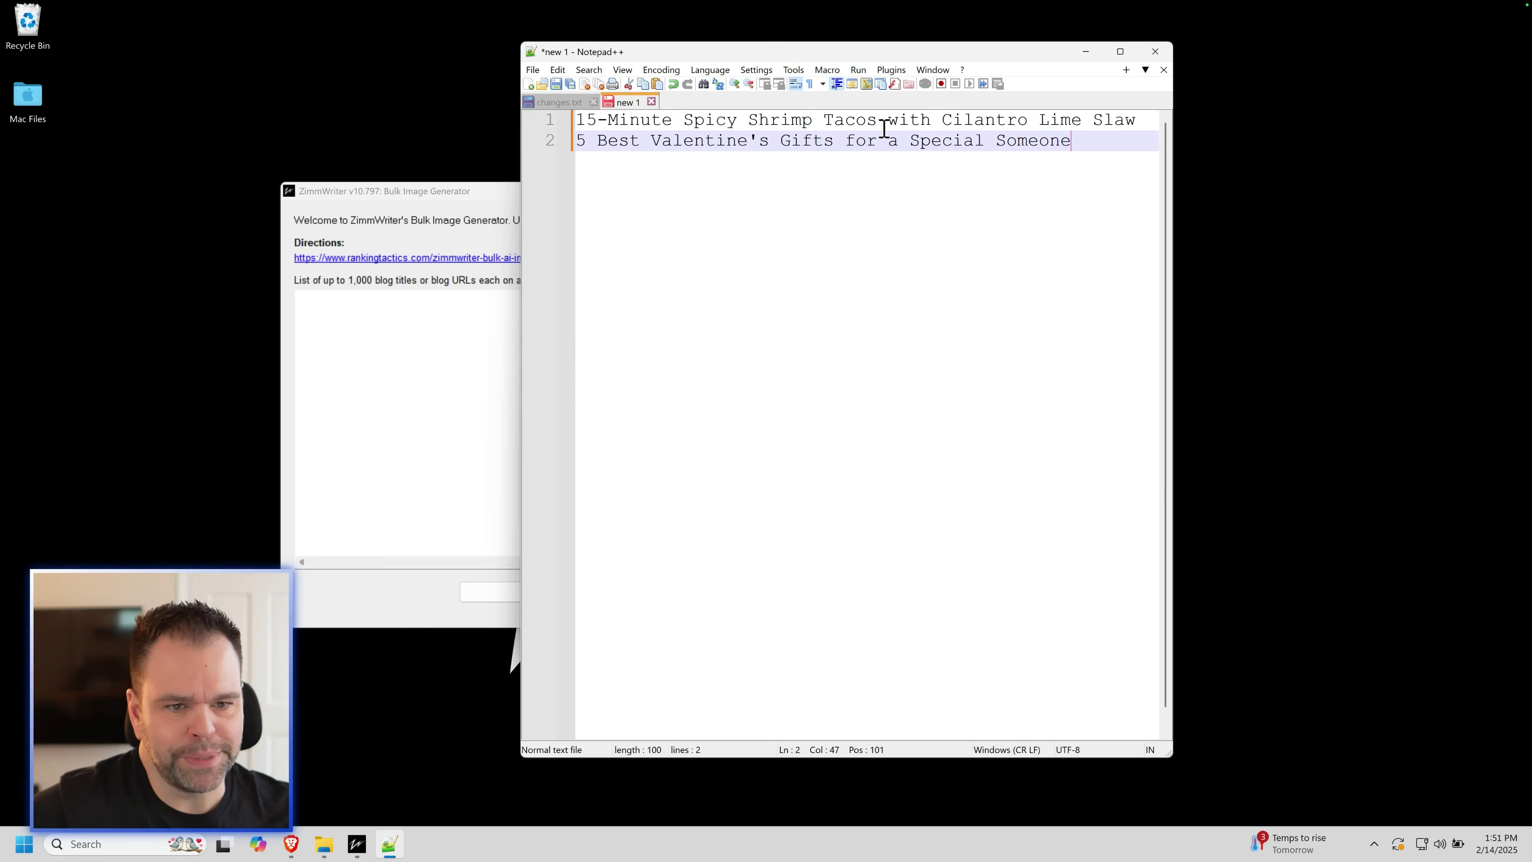
{"action": "left_click_drag", "start_coordinate": [1125, 121], "coordinate": [577, 120]}
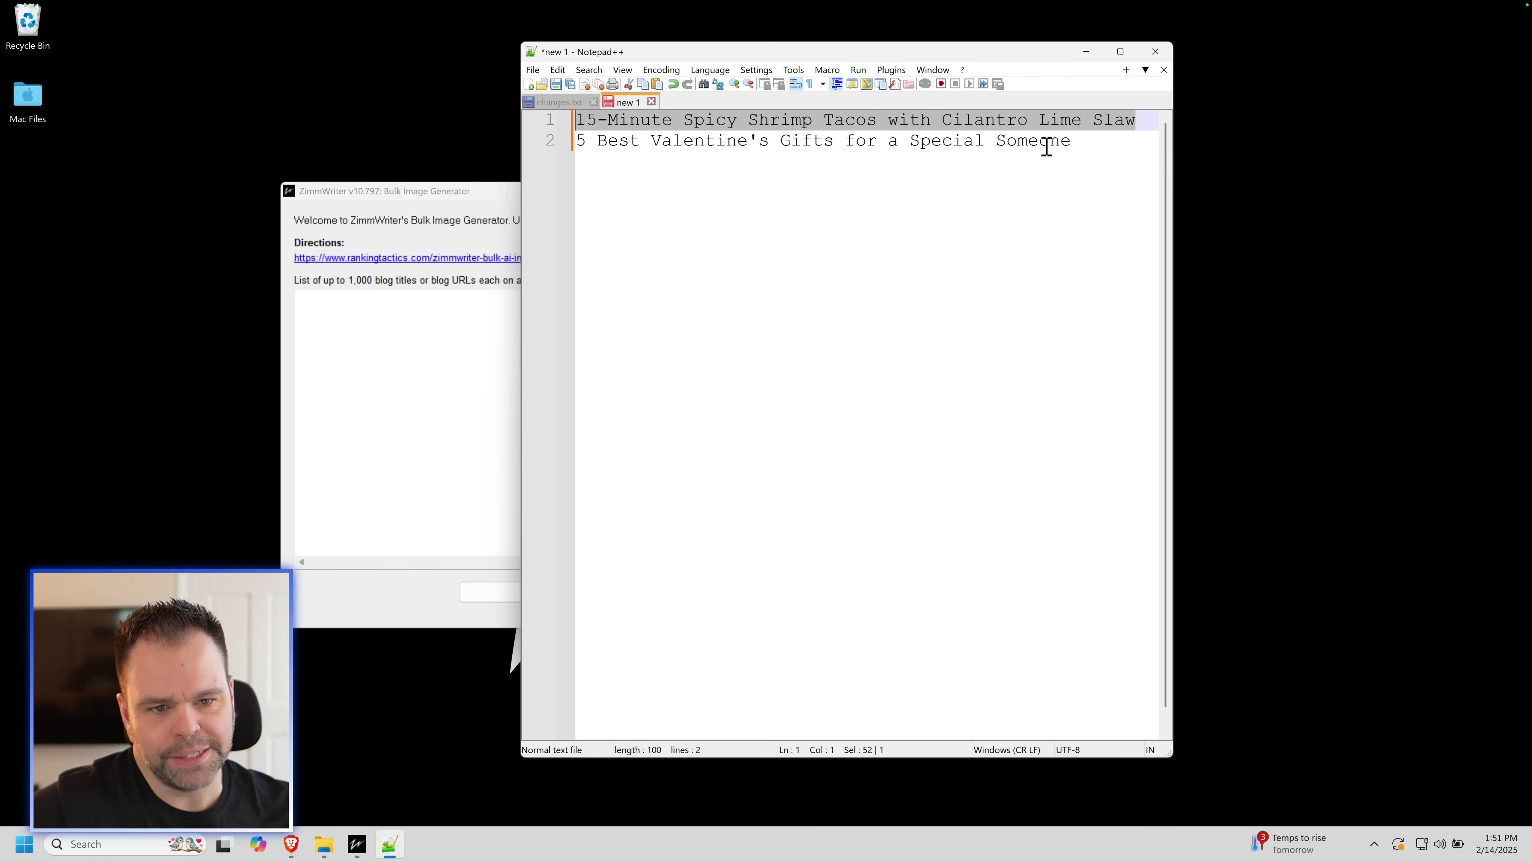
{"action": "key", "text": "ctrl+a"}
{"action": "key", "text": "ctrl+c"}
{"action": "left_click", "coordinate": [435, 324]}
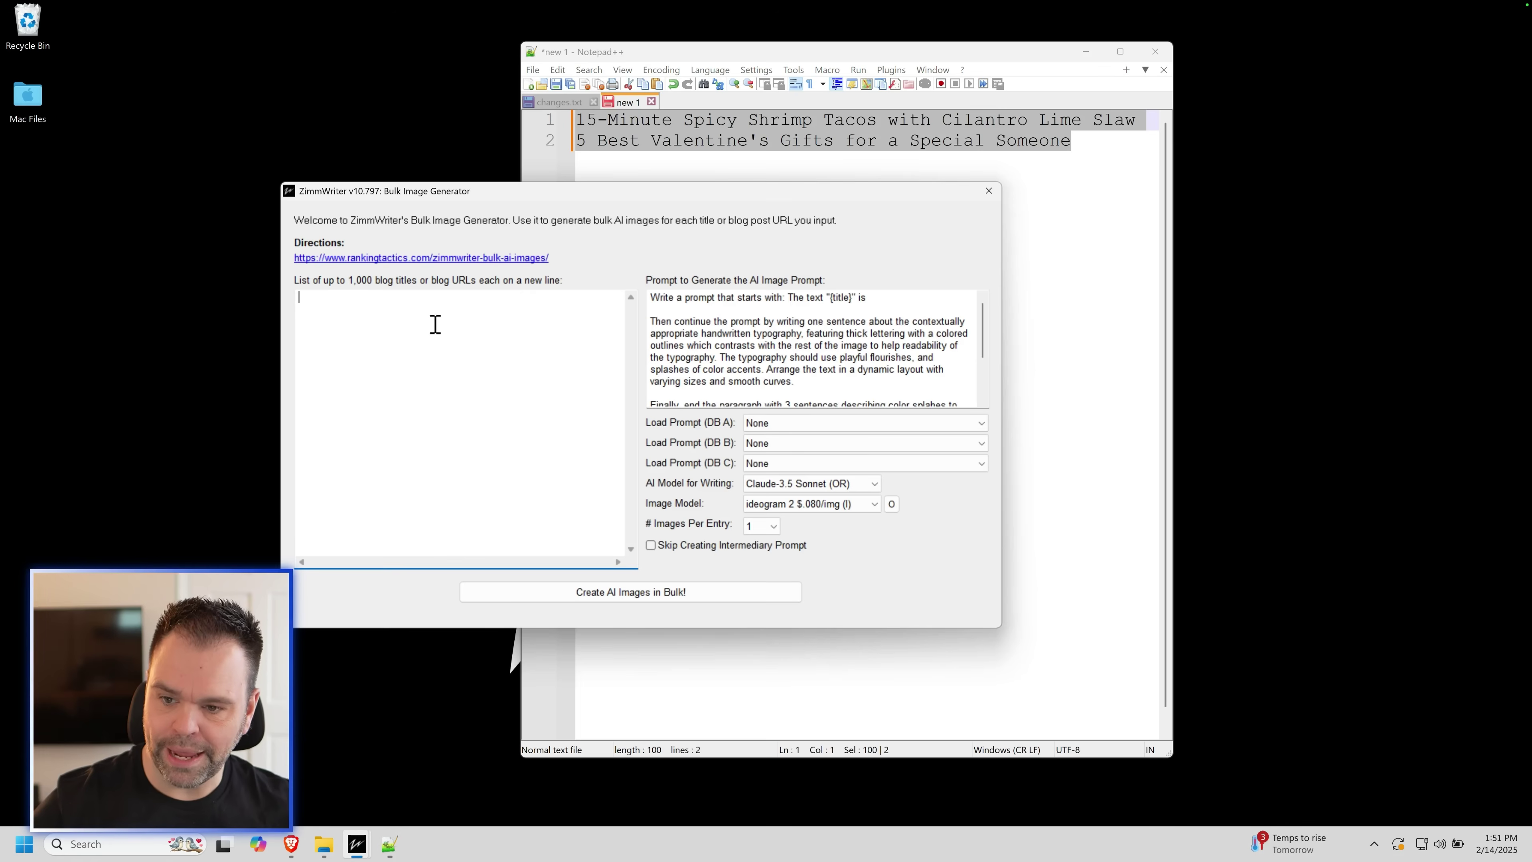
{"action": "key", "text": "ctrl+v"}
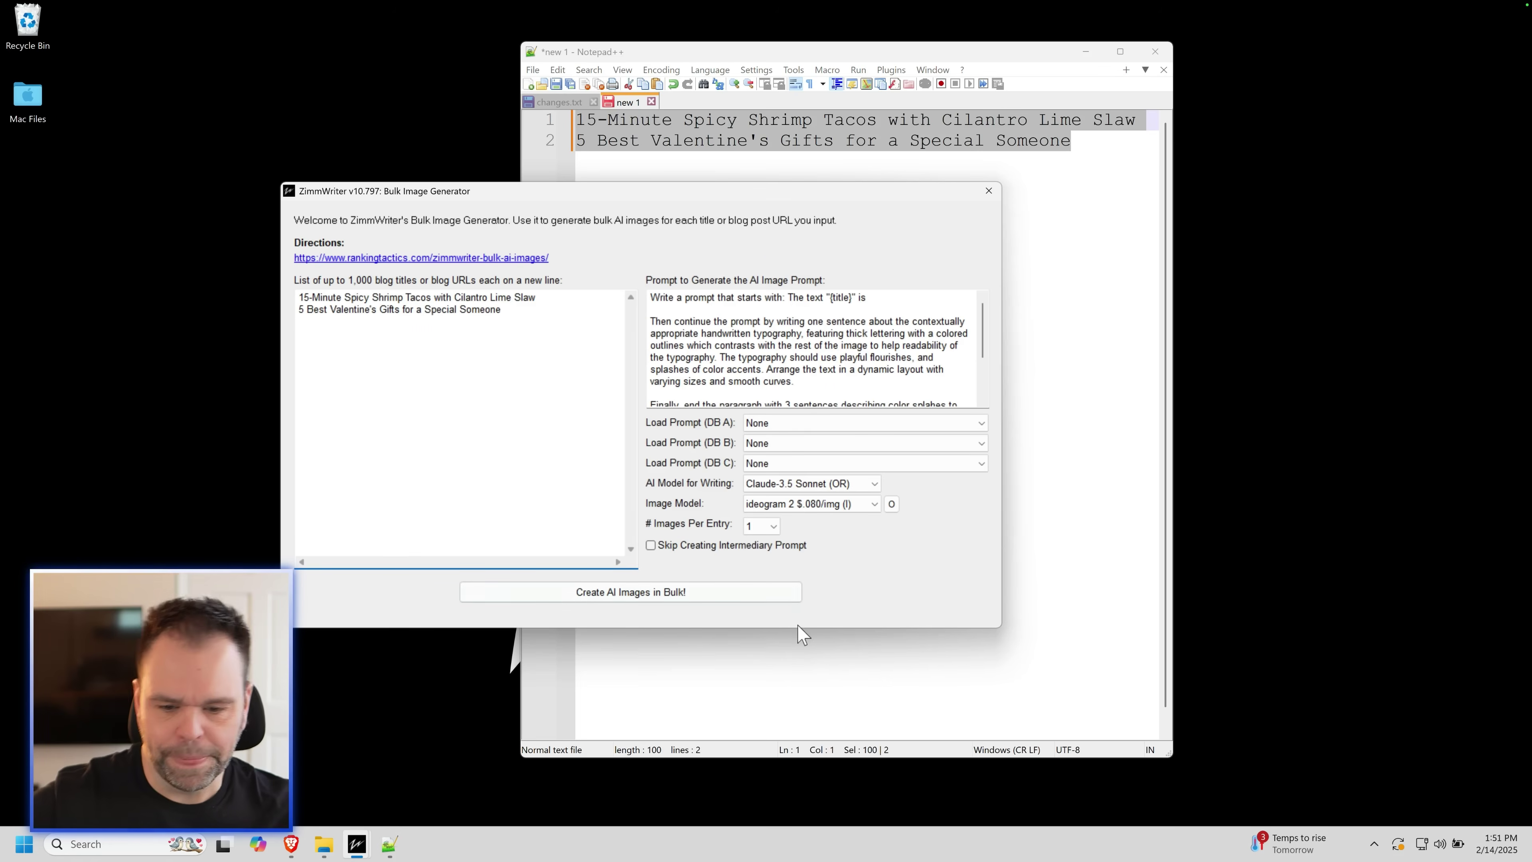
{"action": "left_click", "coordinate": [634, 597]}
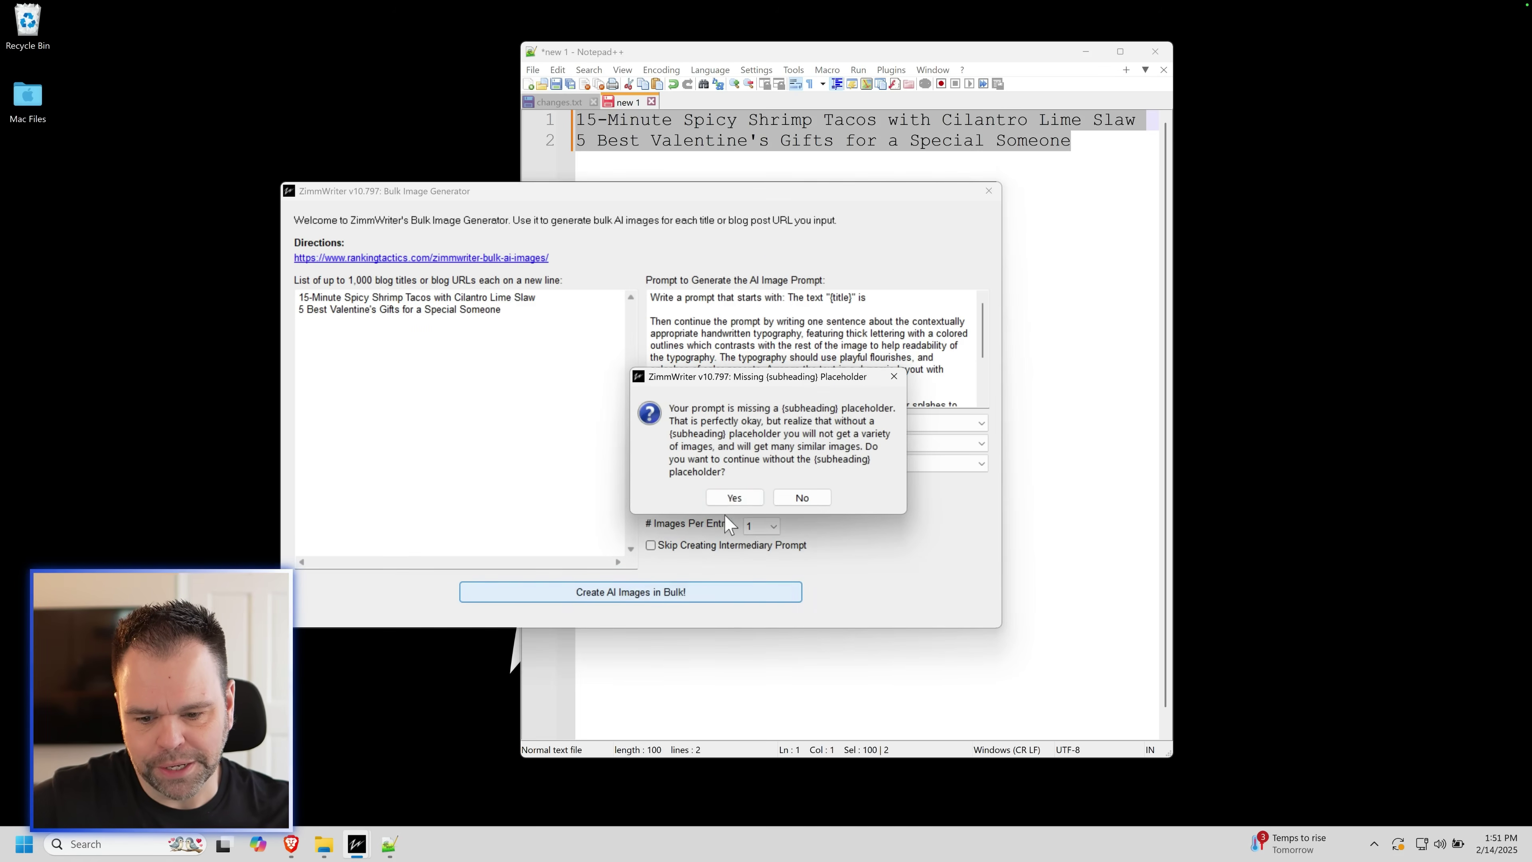
{"action": "left_click", "coordinate": [734, 498]}
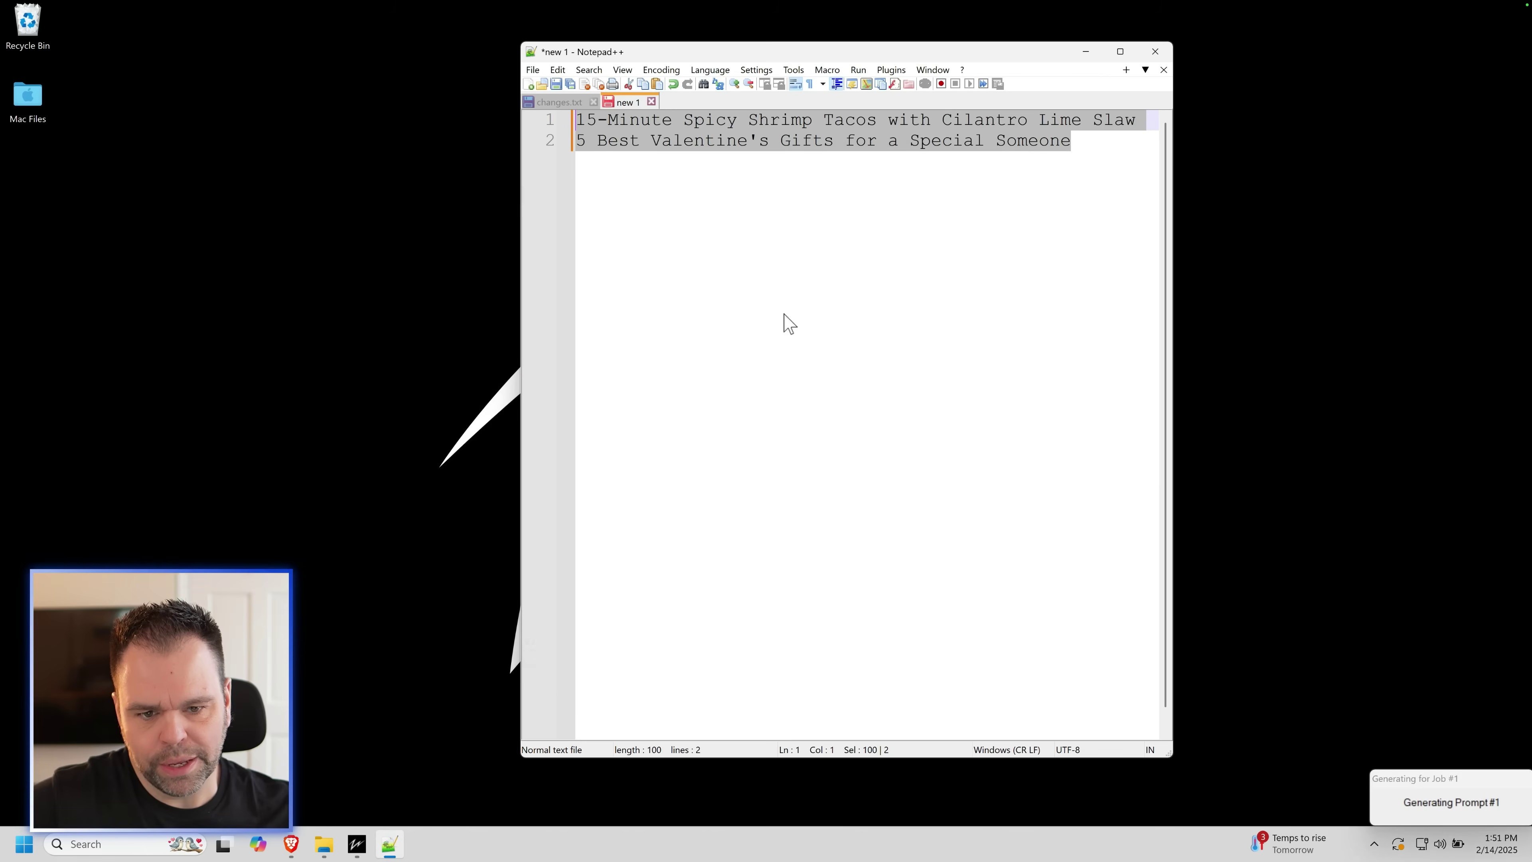
- Open the Spicy Shrimp Tacos pin JPG from Downloads > zimmwriter > output and view it enlarged
{"action": "left_click", "coordinate": [324, 843]}
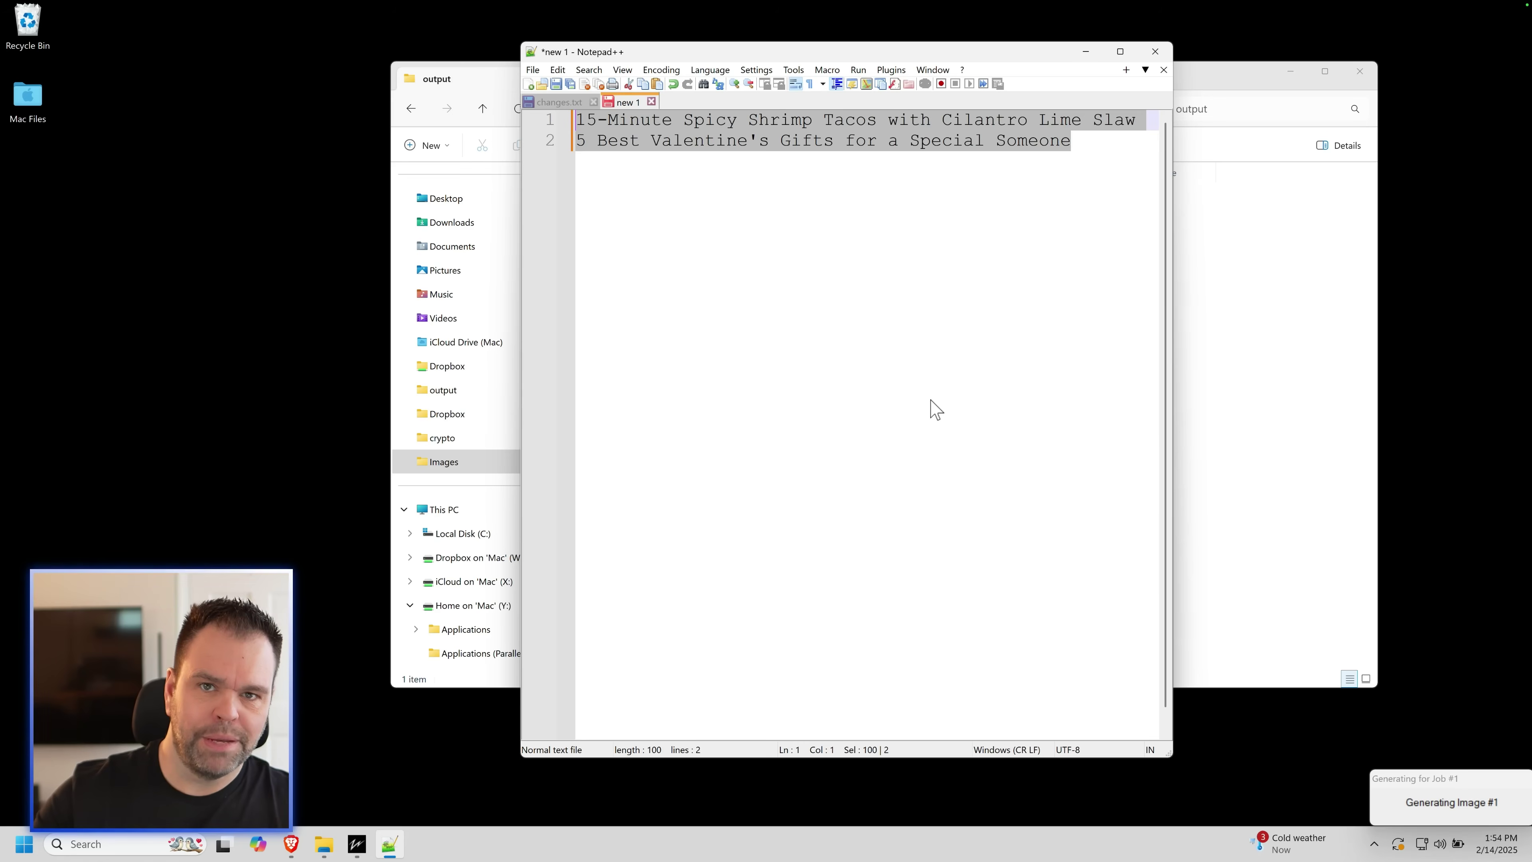
{"action": "key", "text": "alt+Tab"}
{"action": "double_click", "coordinate": [814, 217]}
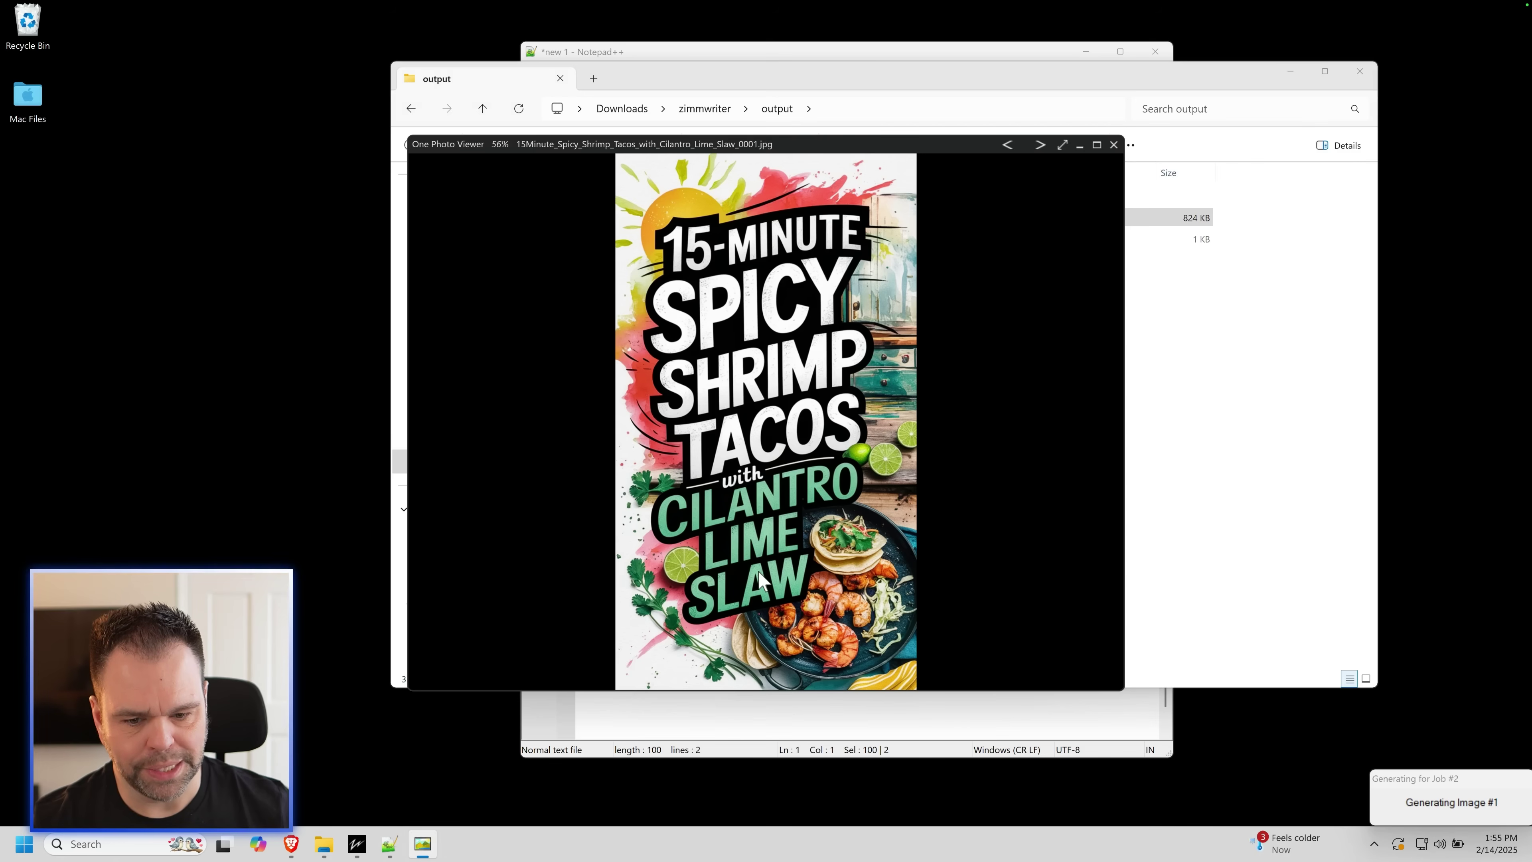
{"action": "left_click", "coordinate": [1096, 145]}
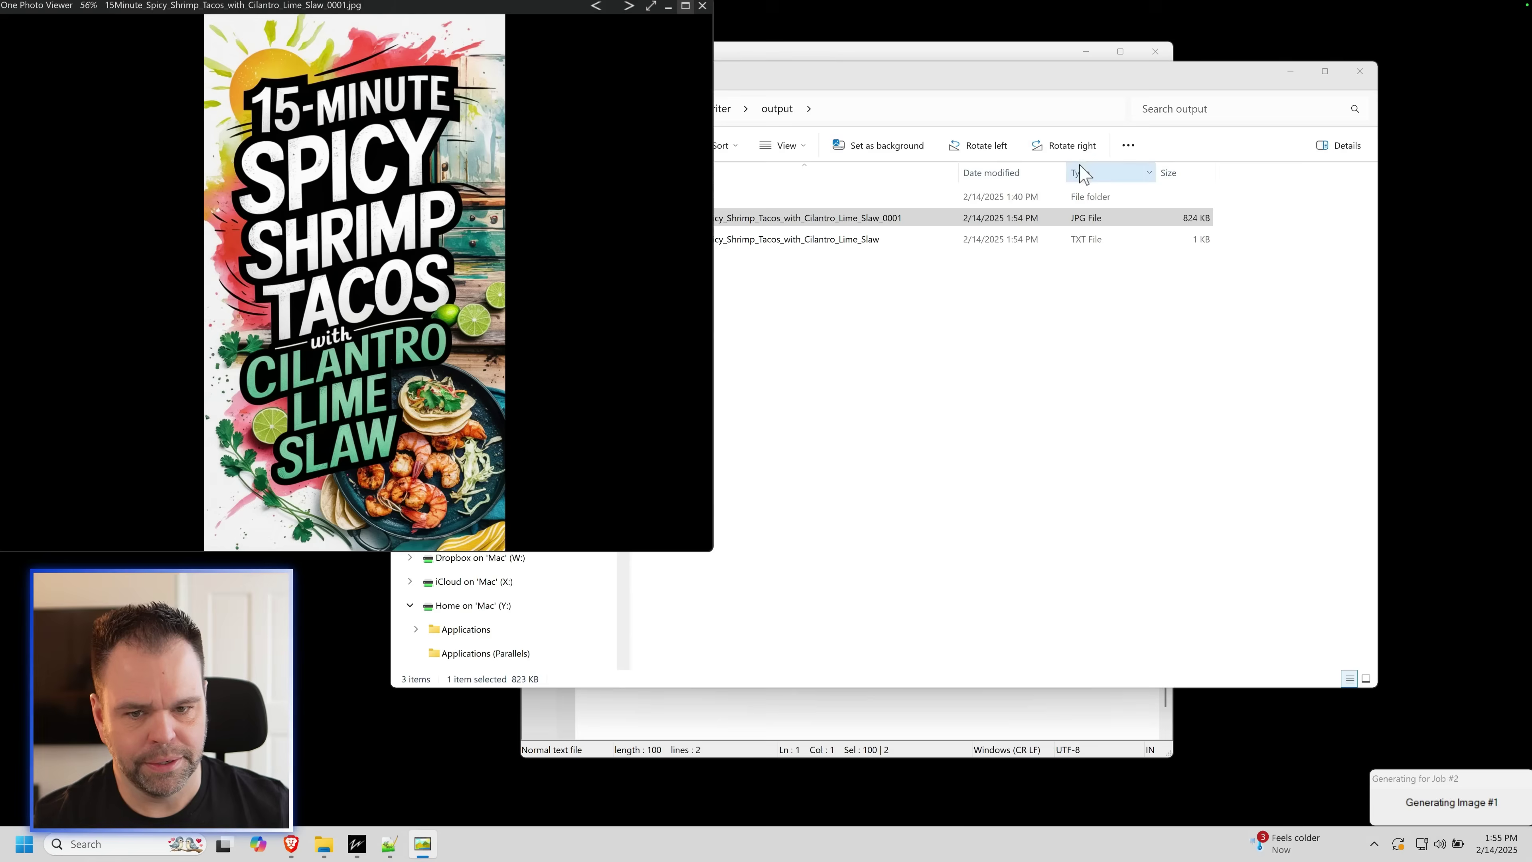
{"action": "key", "text": "Escape"}
- Shrink the shrimp tacos pin over the Pinterest cilantro lime sauce results to compare, then close it
{"action": "left_click", "coordinate": [291, 844]}
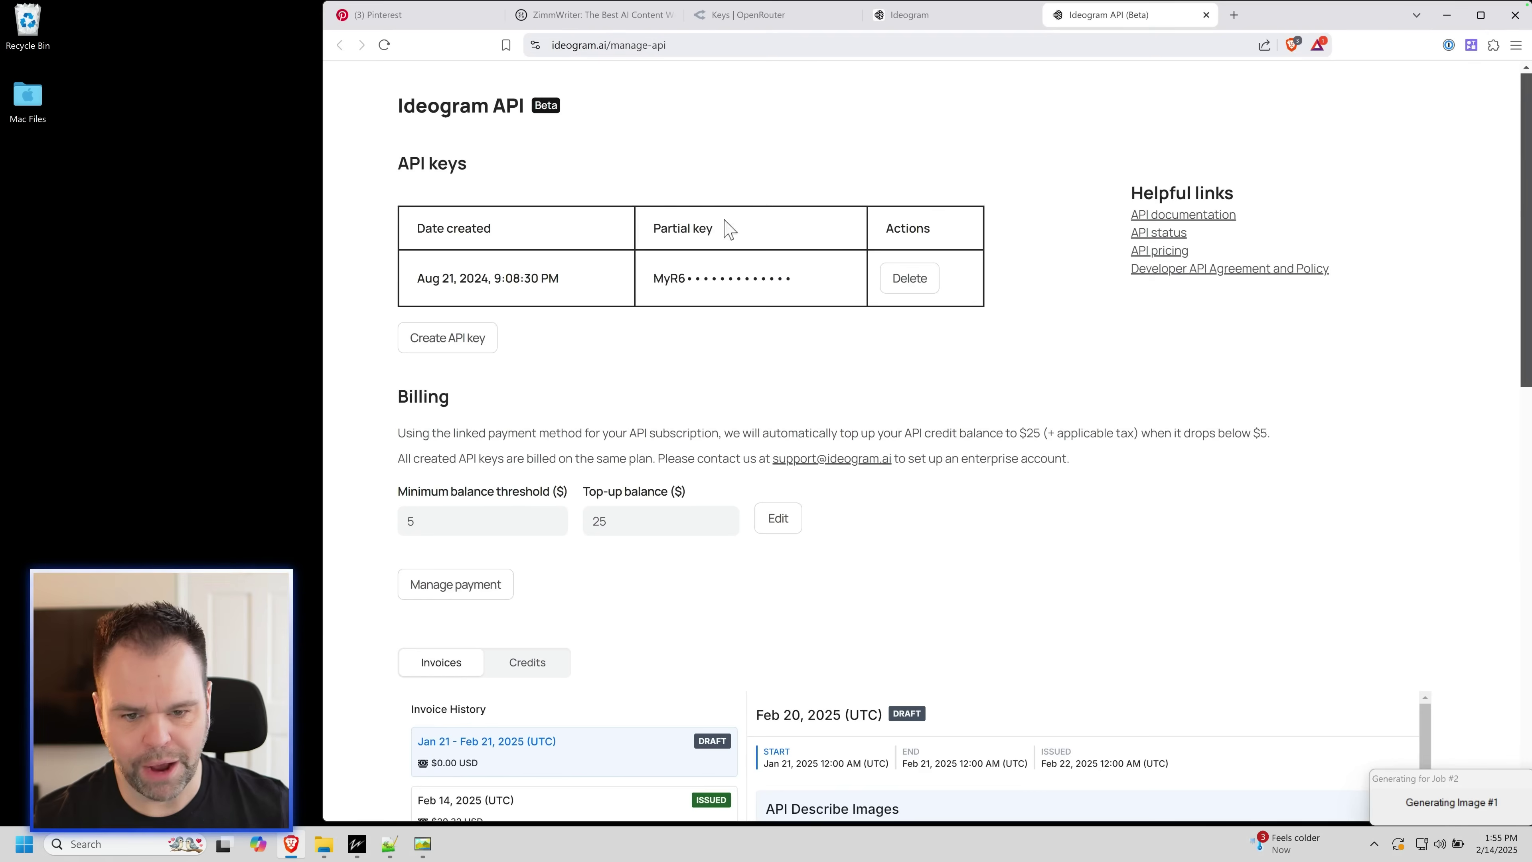
{"action": "key", "text": "ctrl+1"}
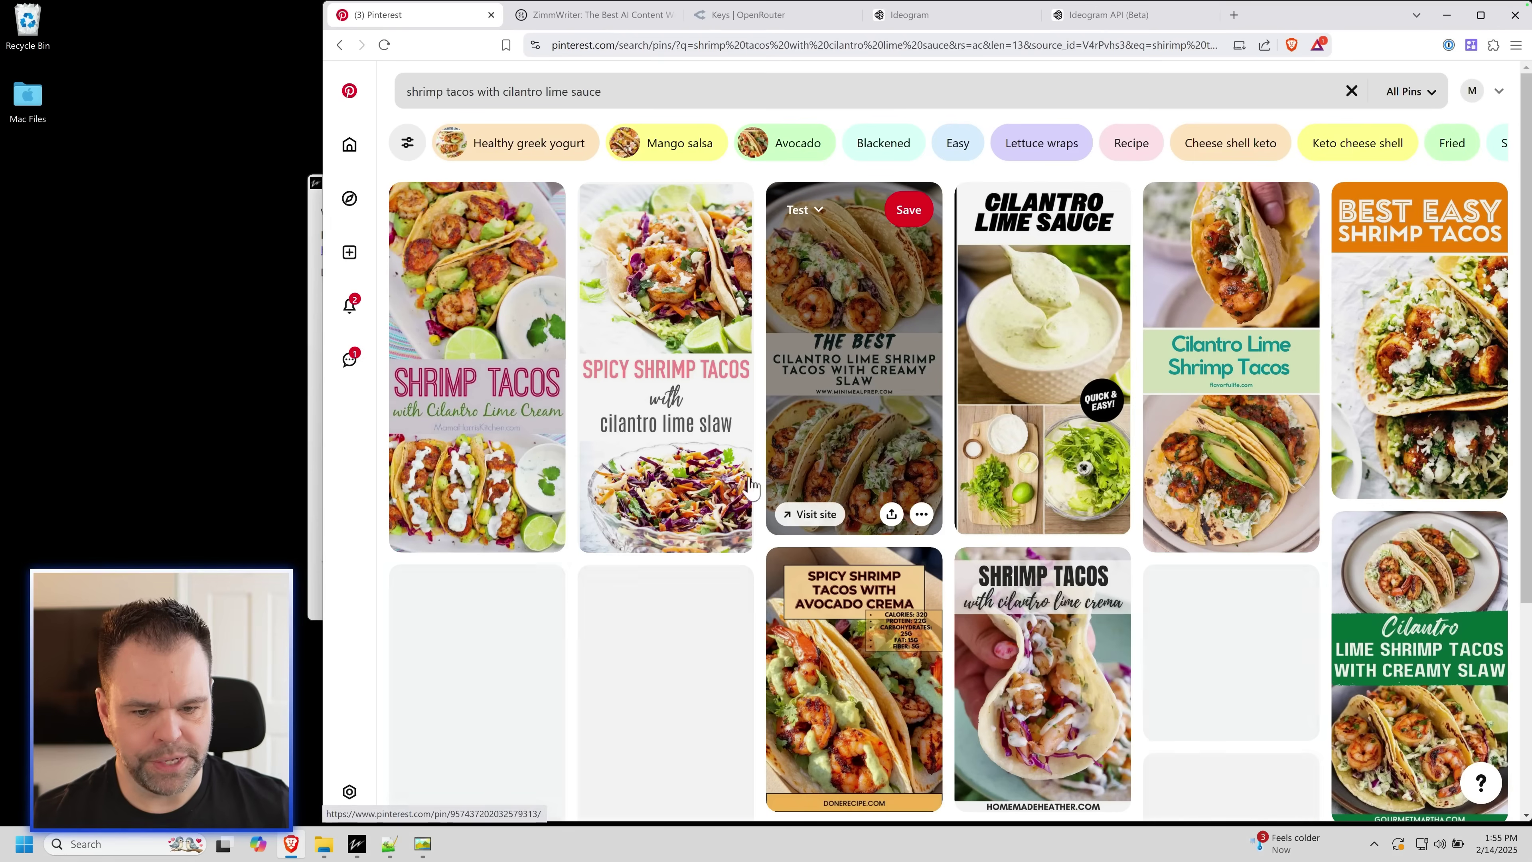
{"action": "left_click", "coordinate": [422, 844]}
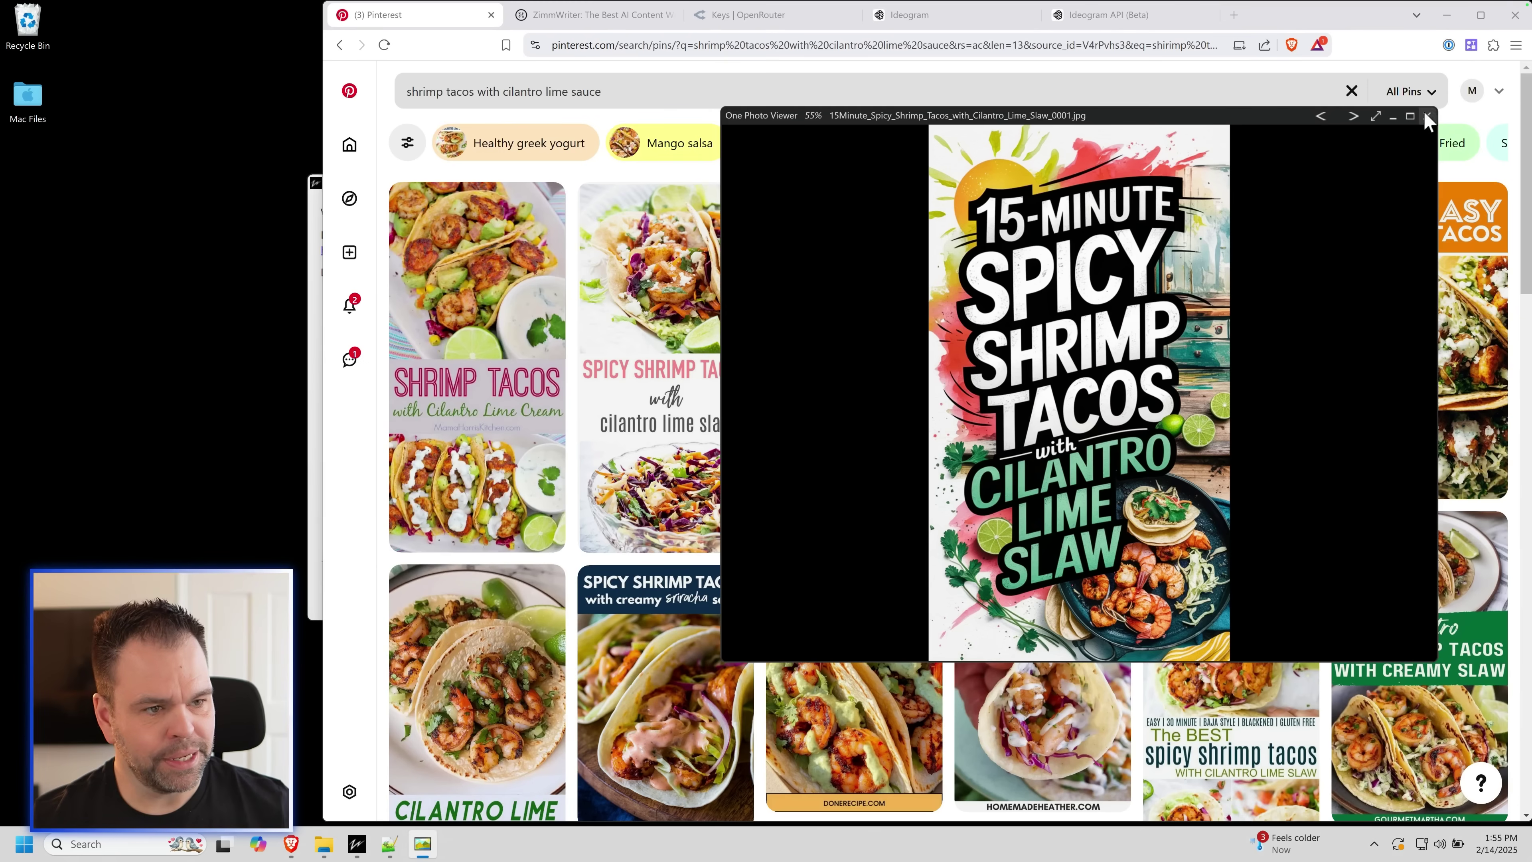
{"action": "left_click_drag", "start_coordinate": [1438, 110], "coordinate": [1002, 268]}
{"action": "left_click_drag", "start_coordinate": [852, 280], "coordinate": [666, 182]}
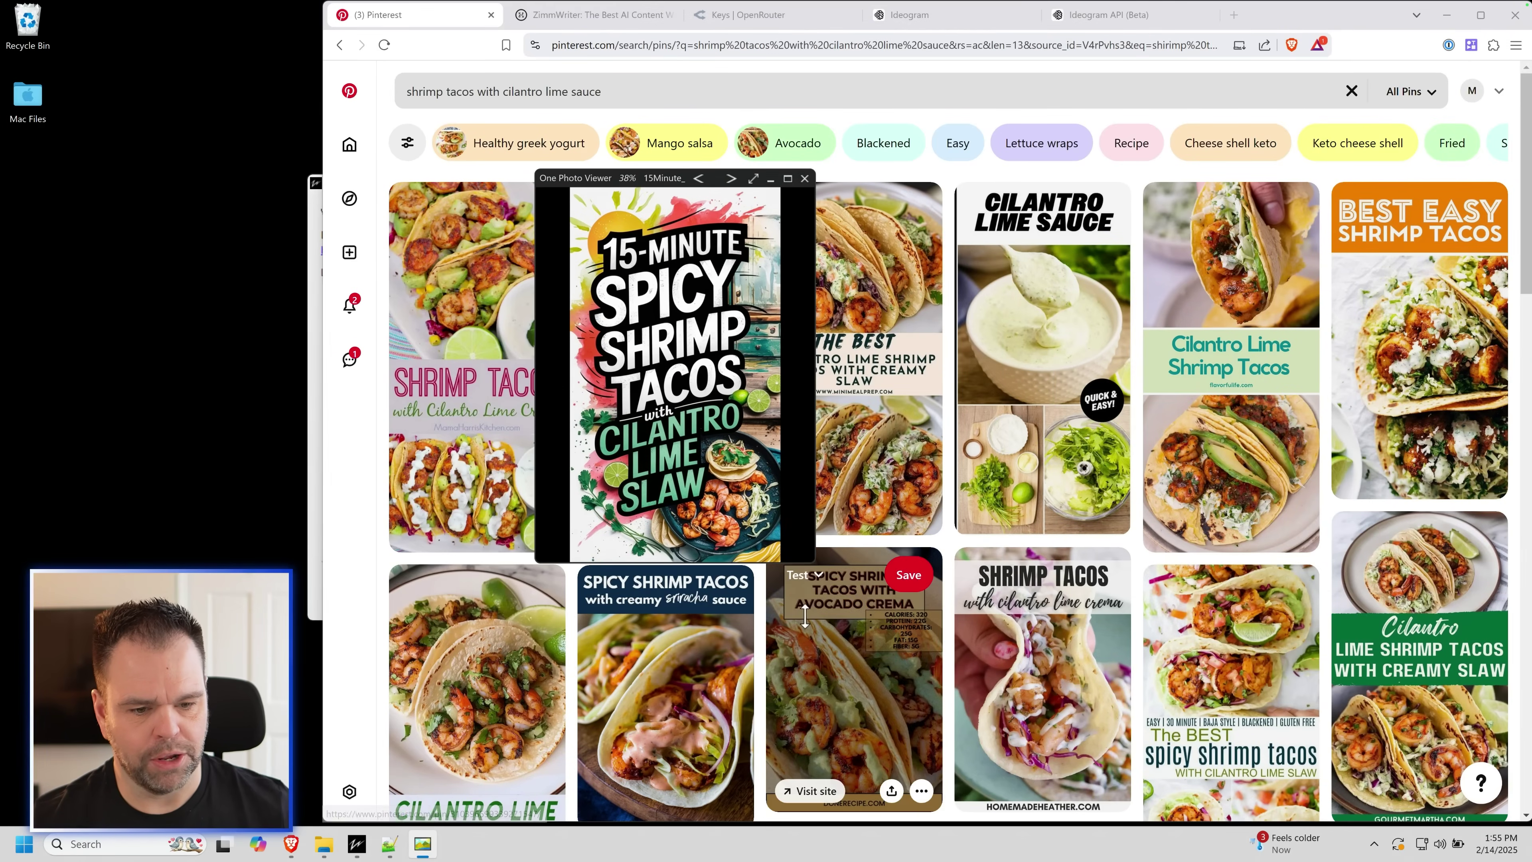
{"action": "mouse_move", "coordinate": [1101, 534]}
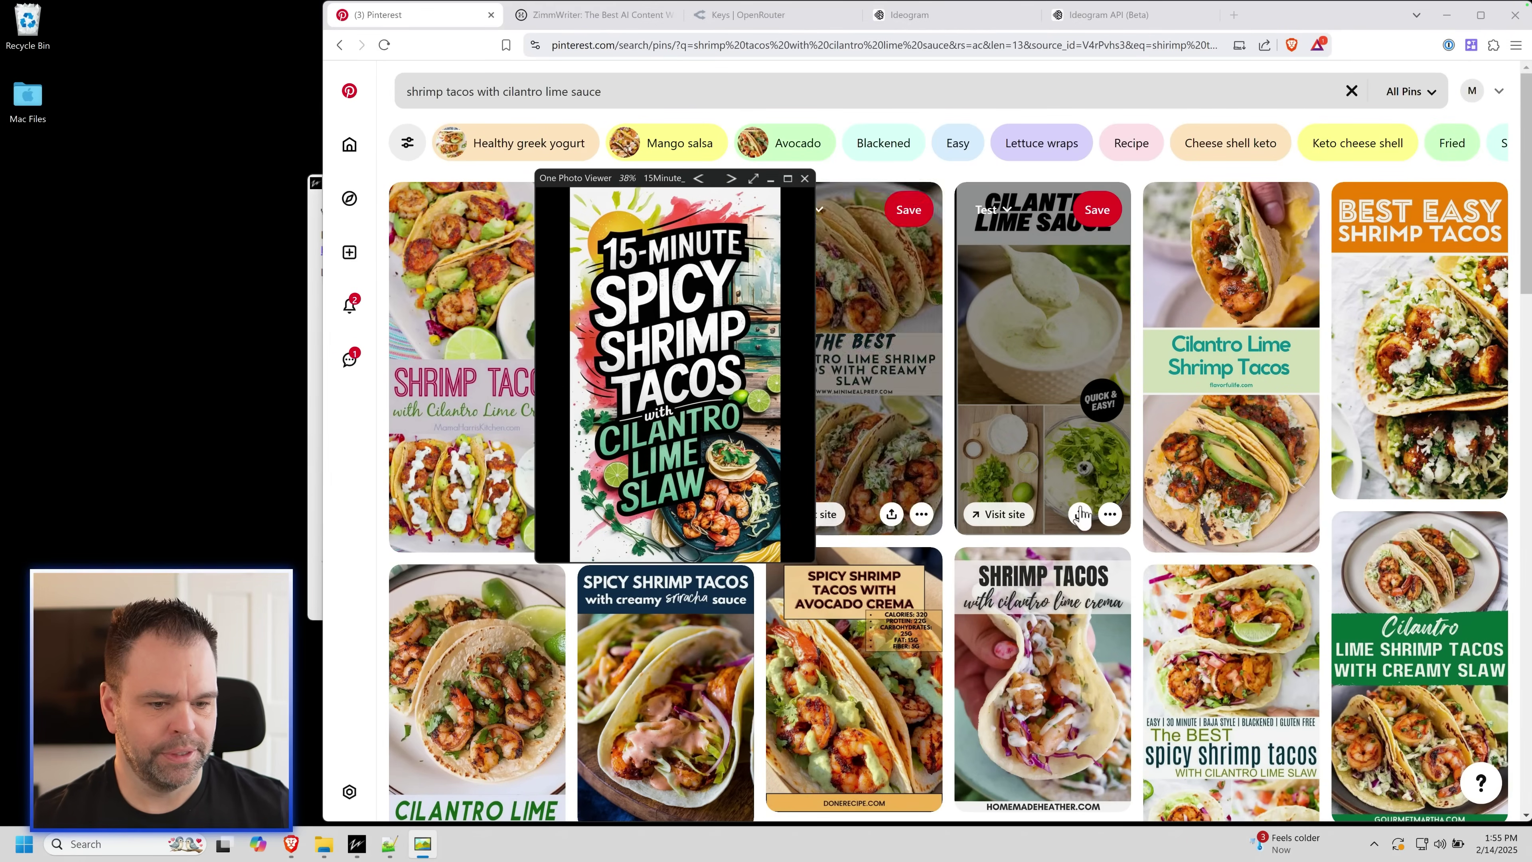
{"action": "left_click", "coordinate": [804, 177]}
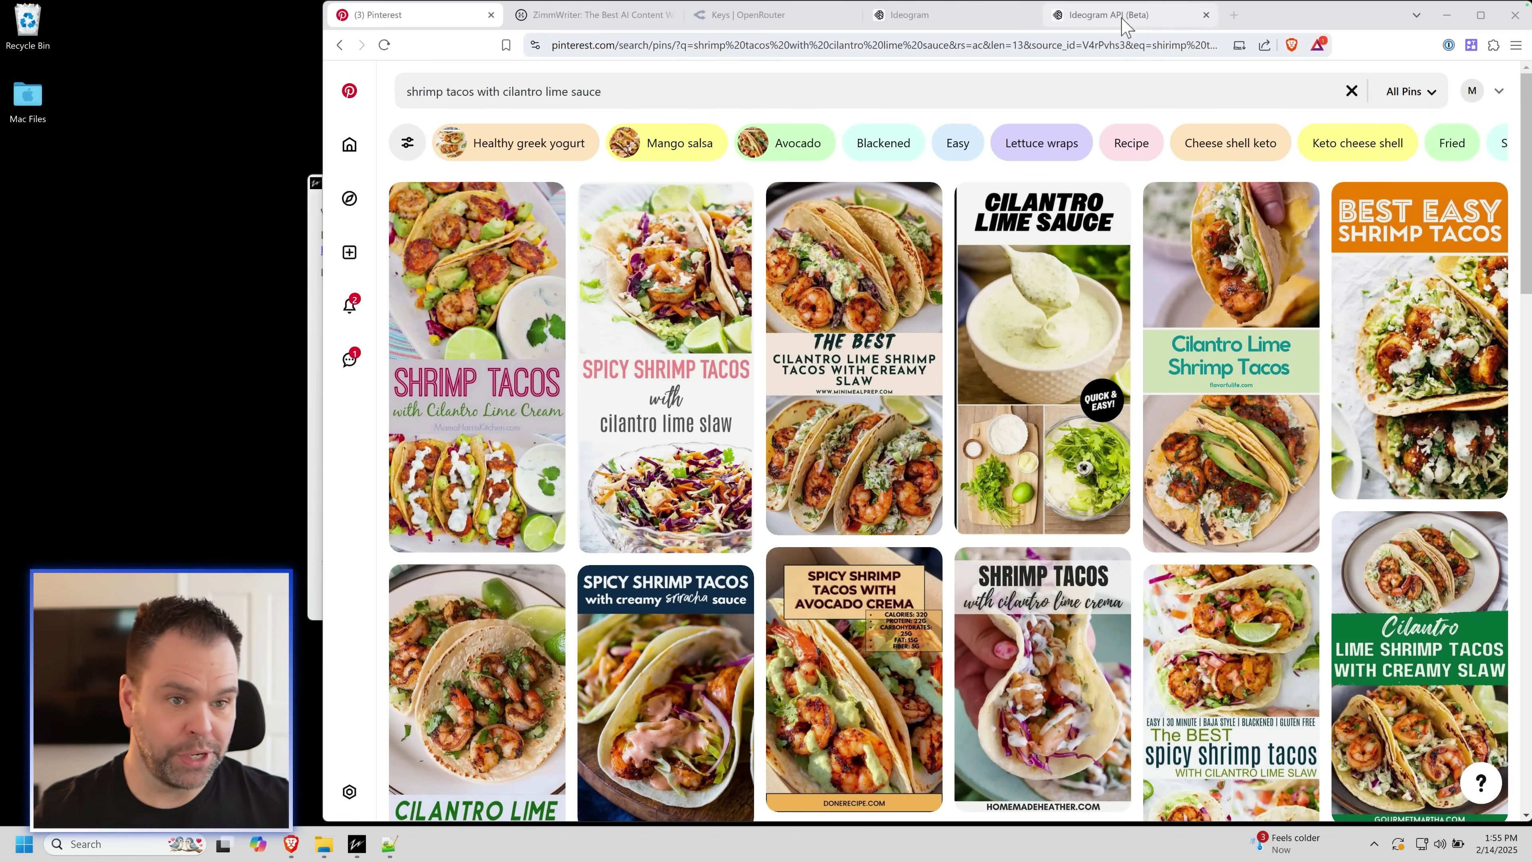
{"action": "key", "text": "alt+Tab"}
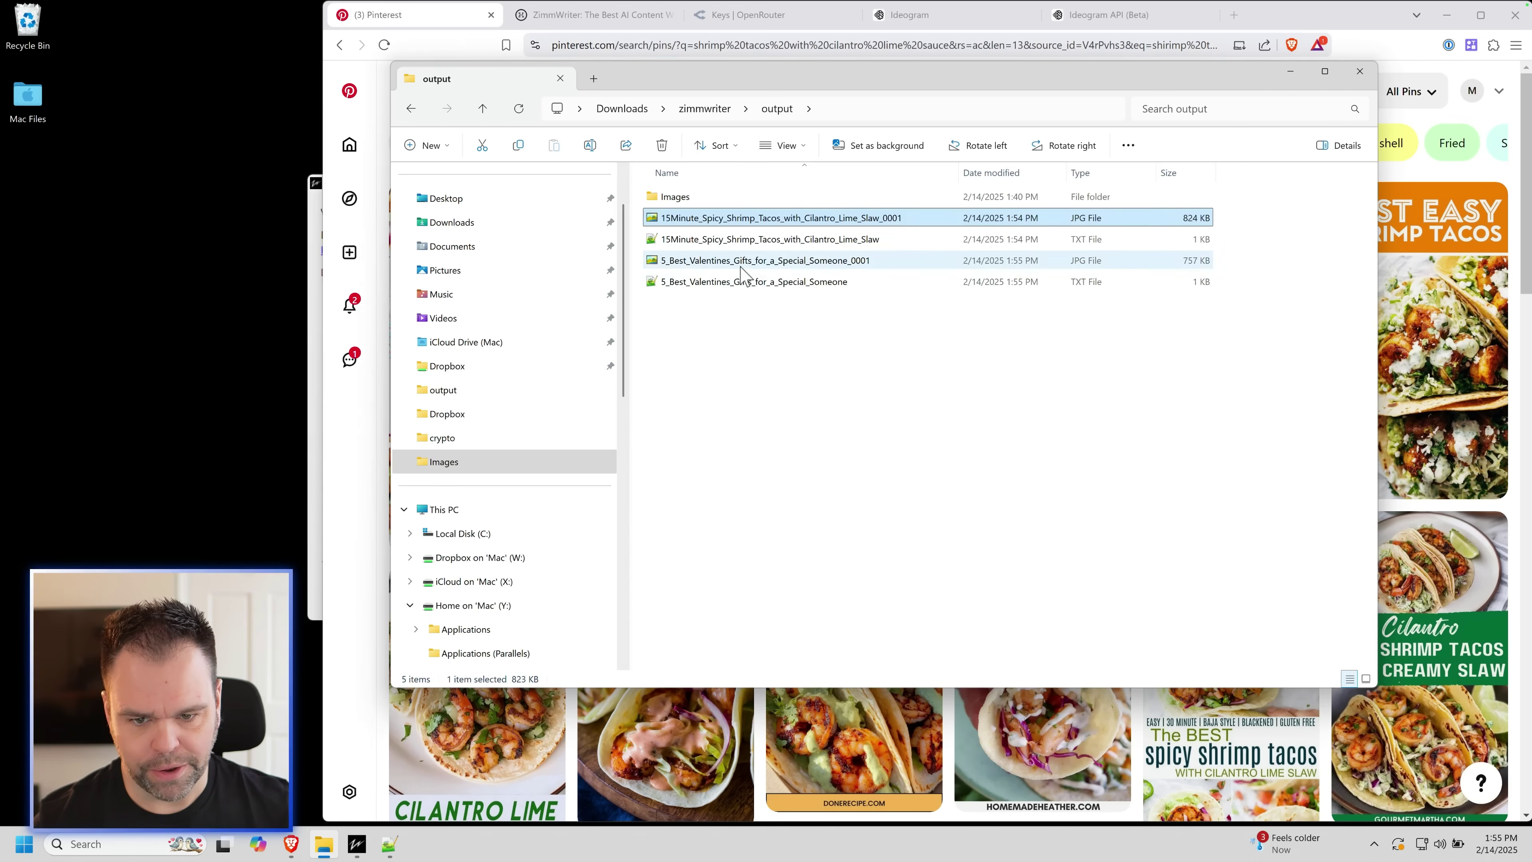
{"action": "left_click", "coordinate": [745, 263]}
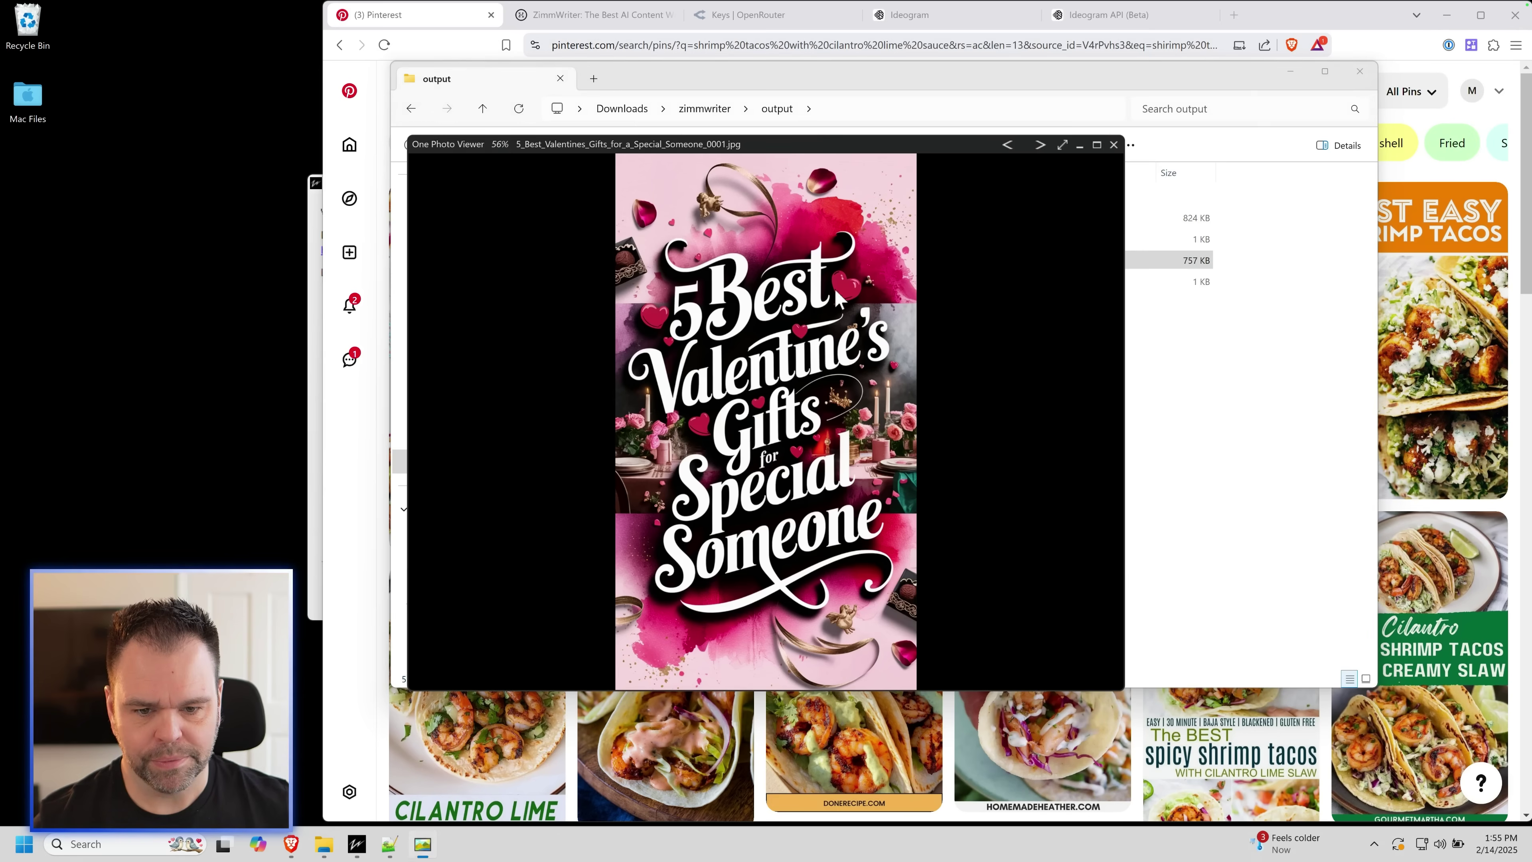
{"action": "left_click", "coordinate": [1062, 144]}
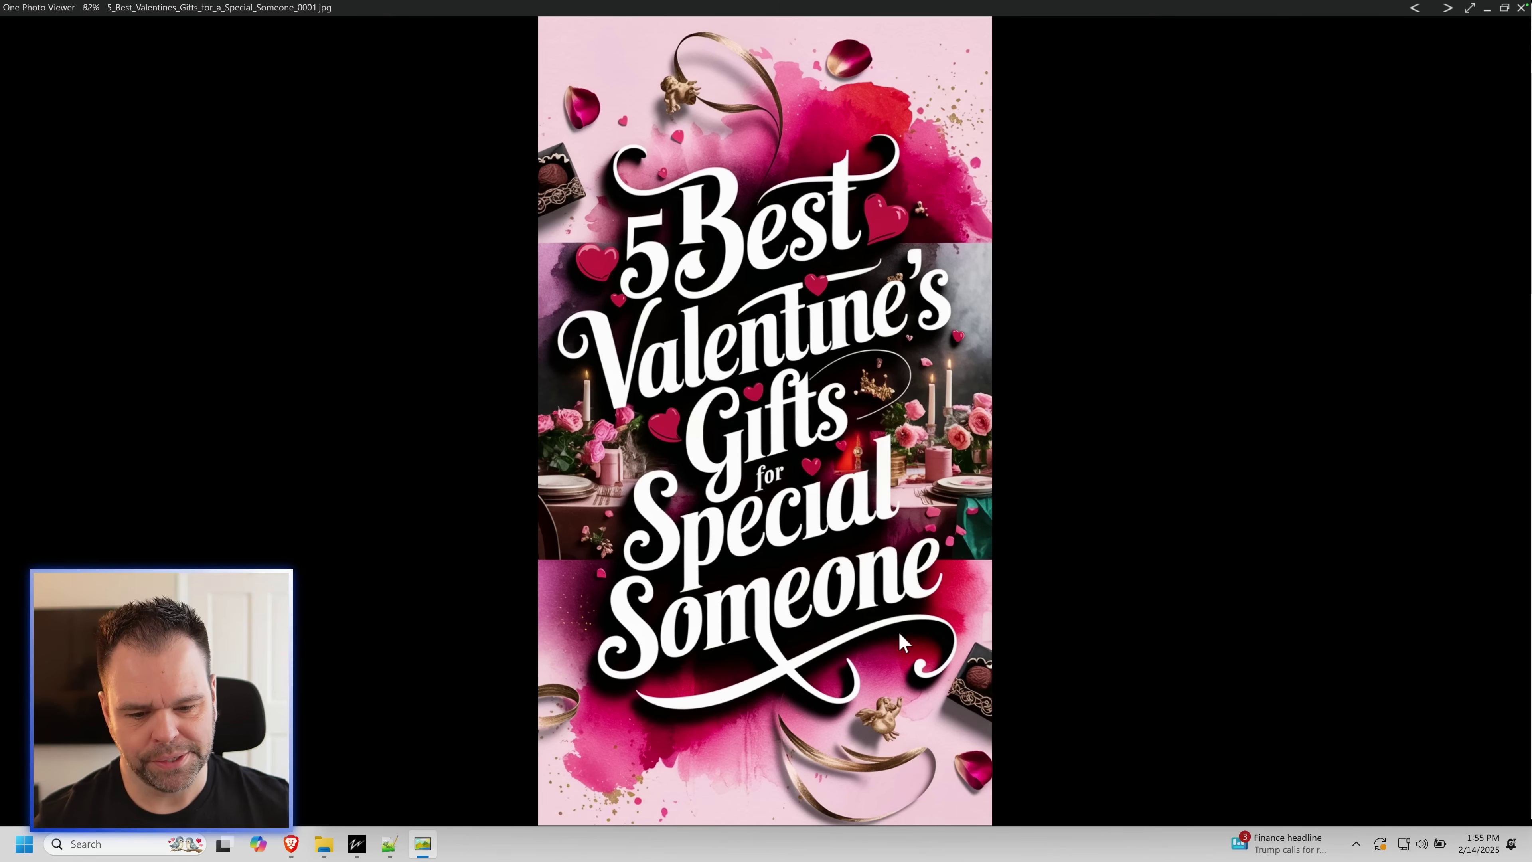
{"action": "key", "text": "Escape"}
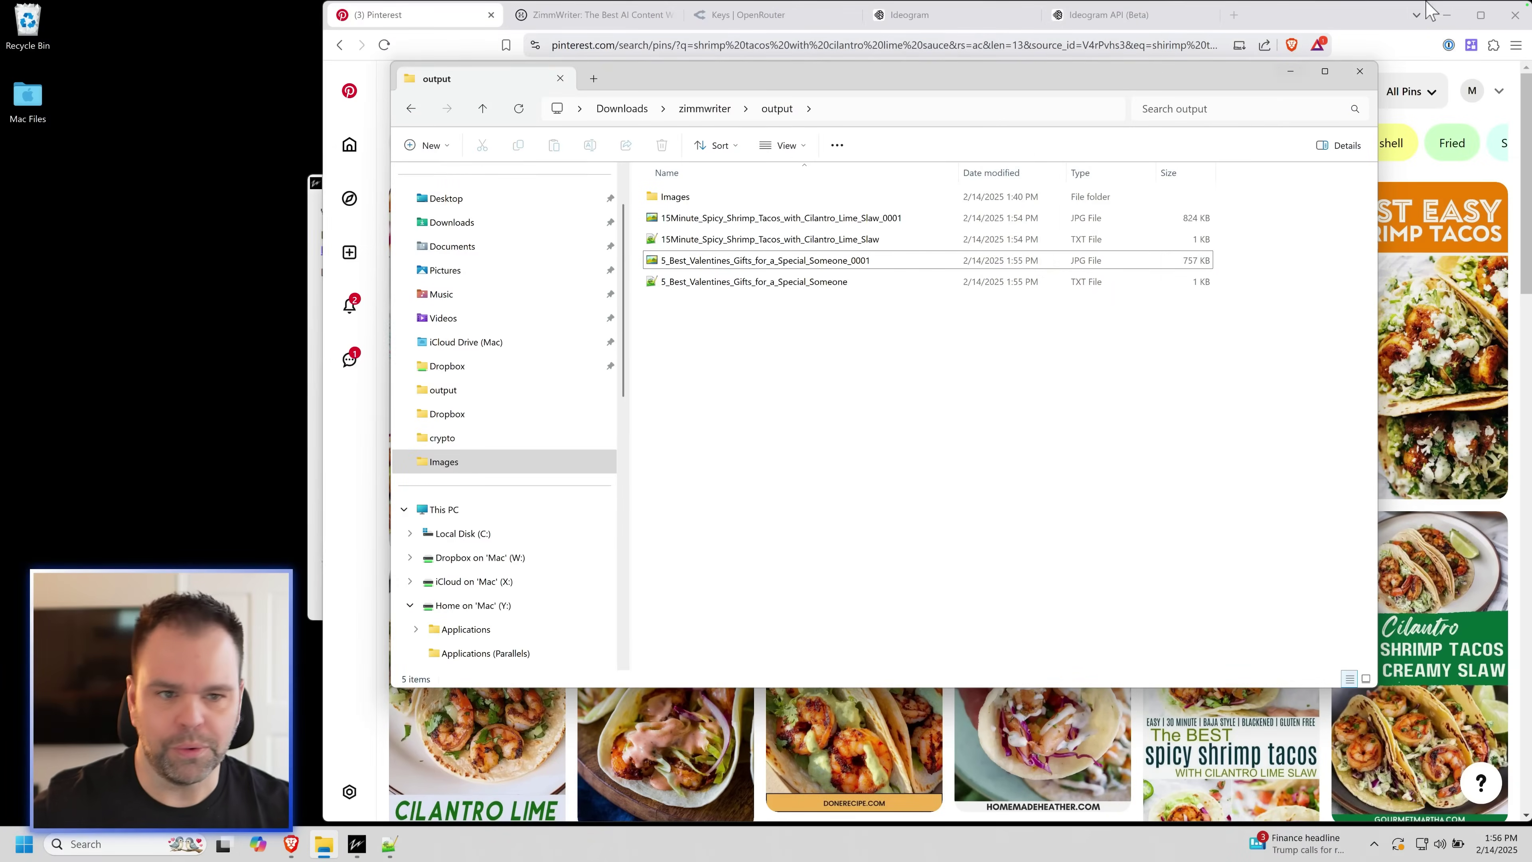
- Load designeraffair.com in a new browser tab
{"action": "left_click", "coordinate": [1234, 16]}
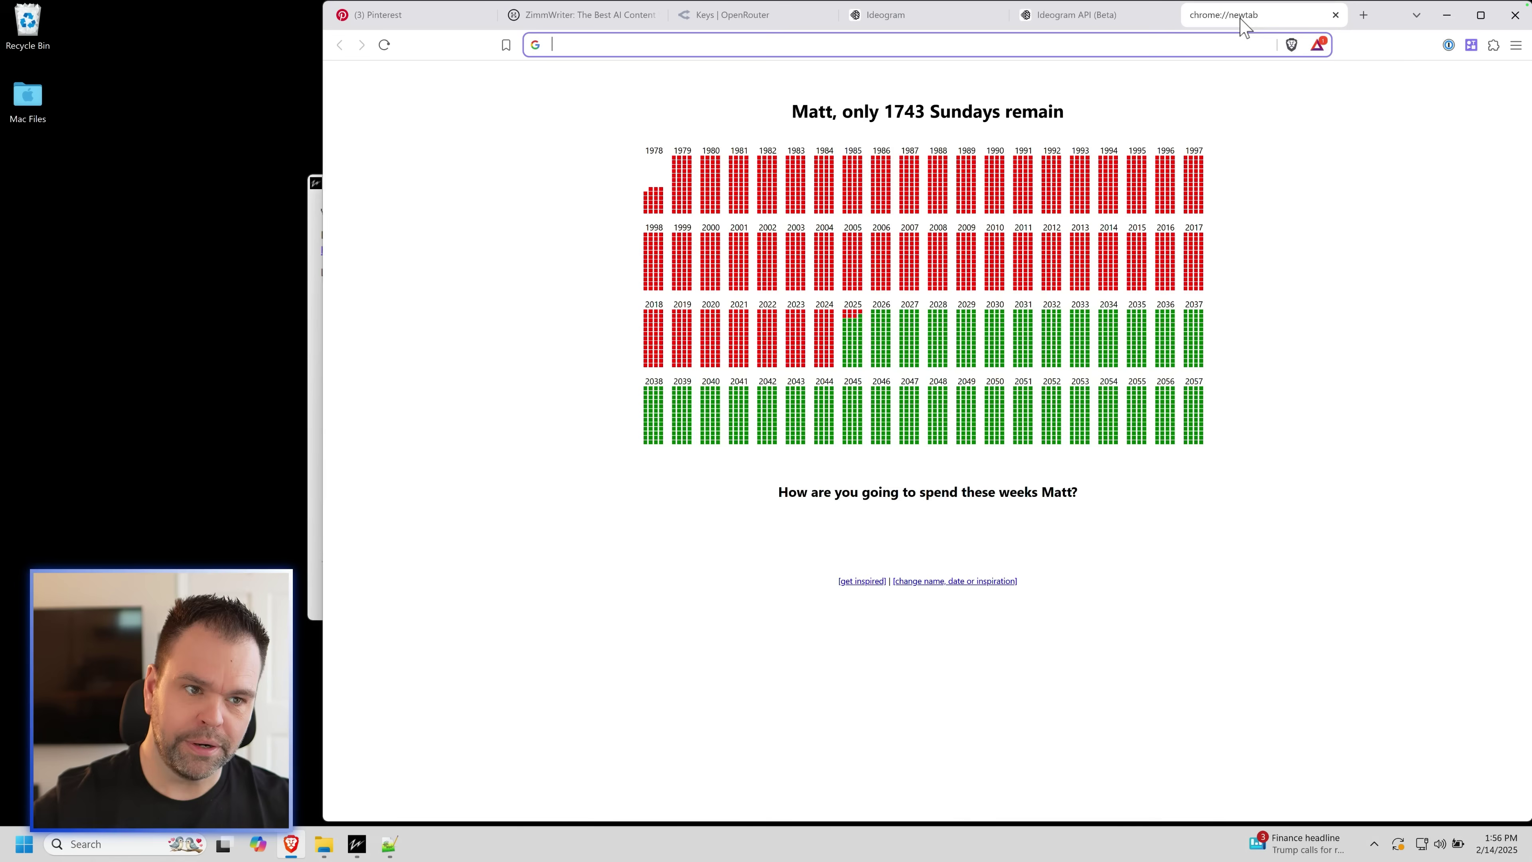
{"action": "type", "text": "de"}
{"action": "key", "text": "Return"}
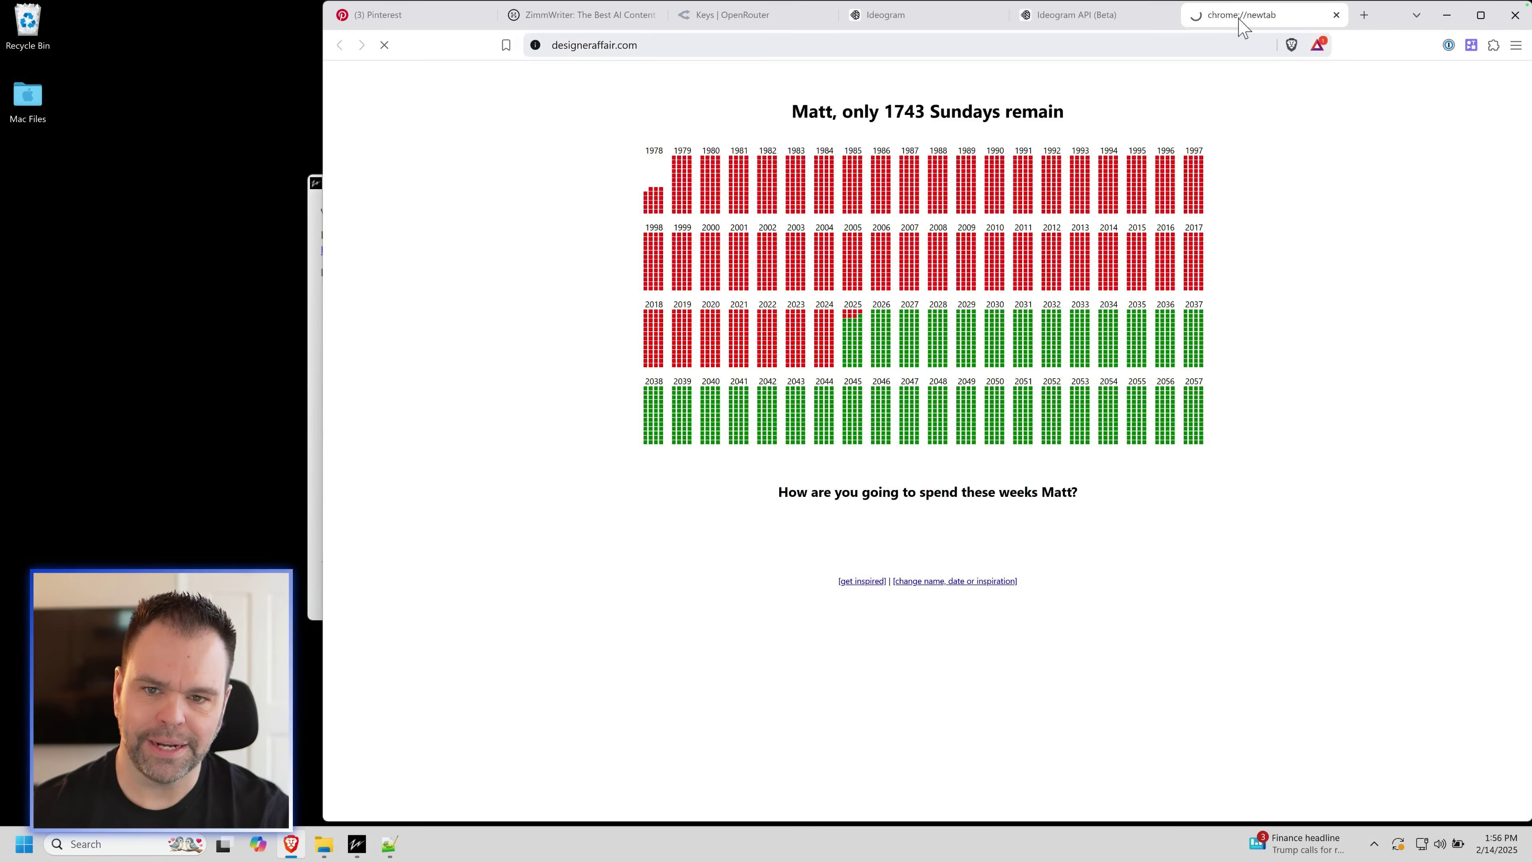
{"action": "scroll", "coordinate": [814, 469], "scroll_direction": "down", "scroll_amount": 10}
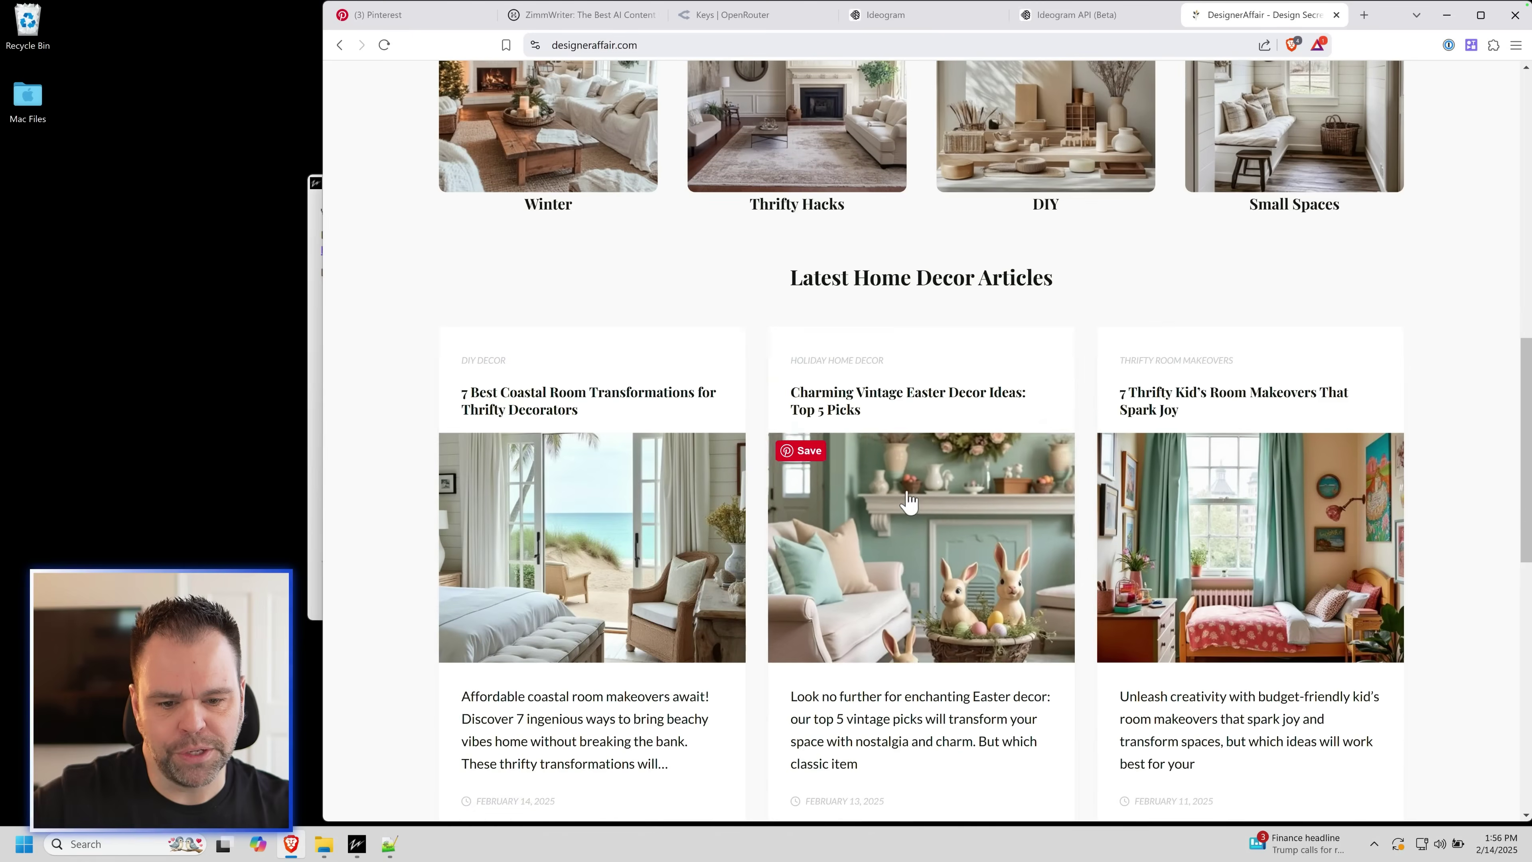
- Scroll through the Charming Vintage Easter Decor Ideas article, then return to the DesignerAffair home page
{"action": "left_click", "coordinate": [910, 503]}
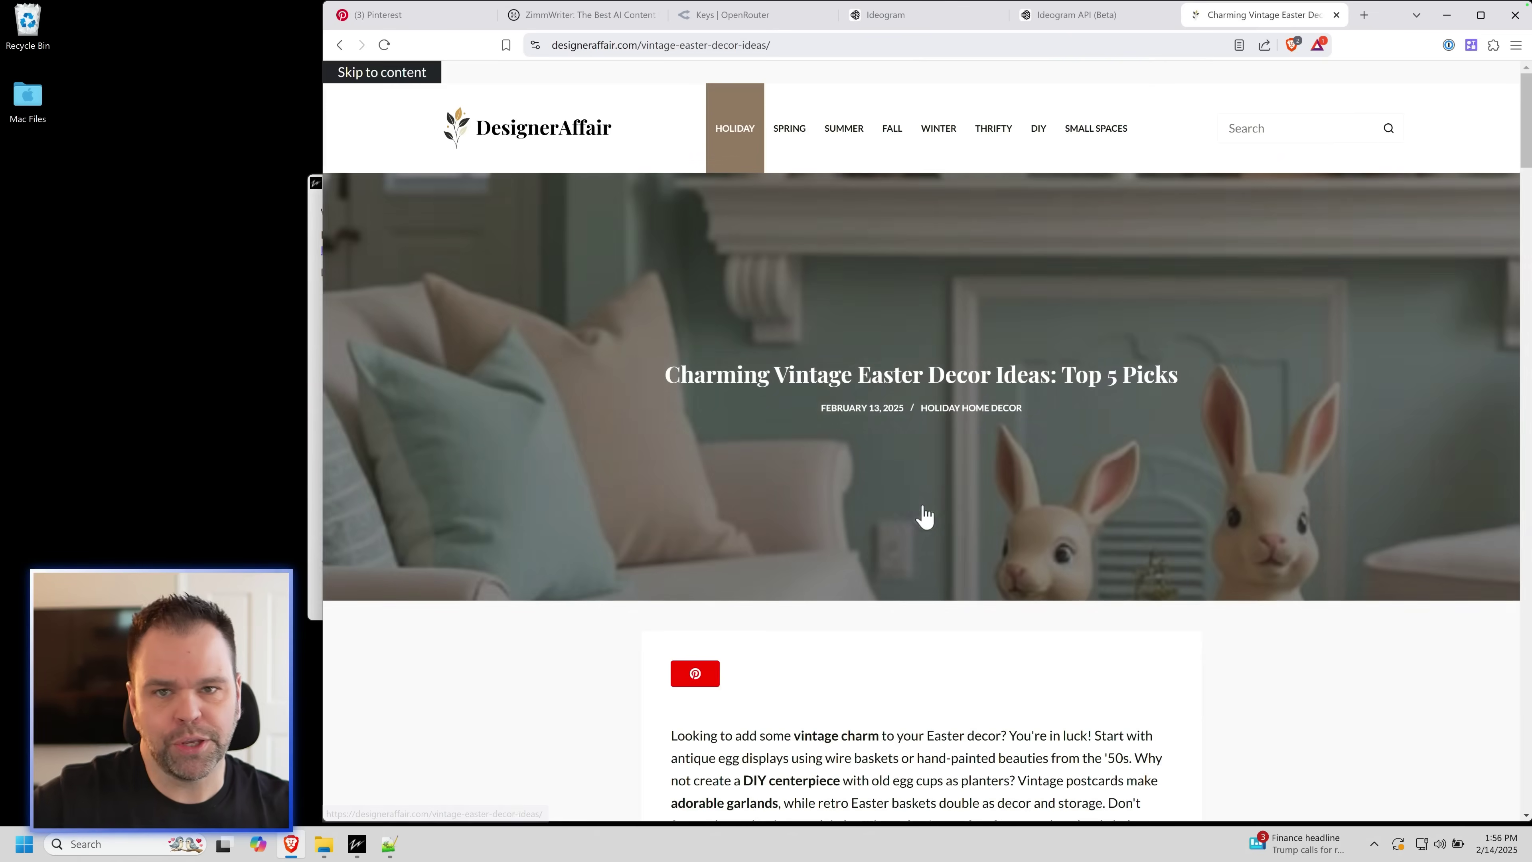
{"action": "scroll", "coordinate": [940, 504], "scroll_direction": "down", "scroll_amount": 15}
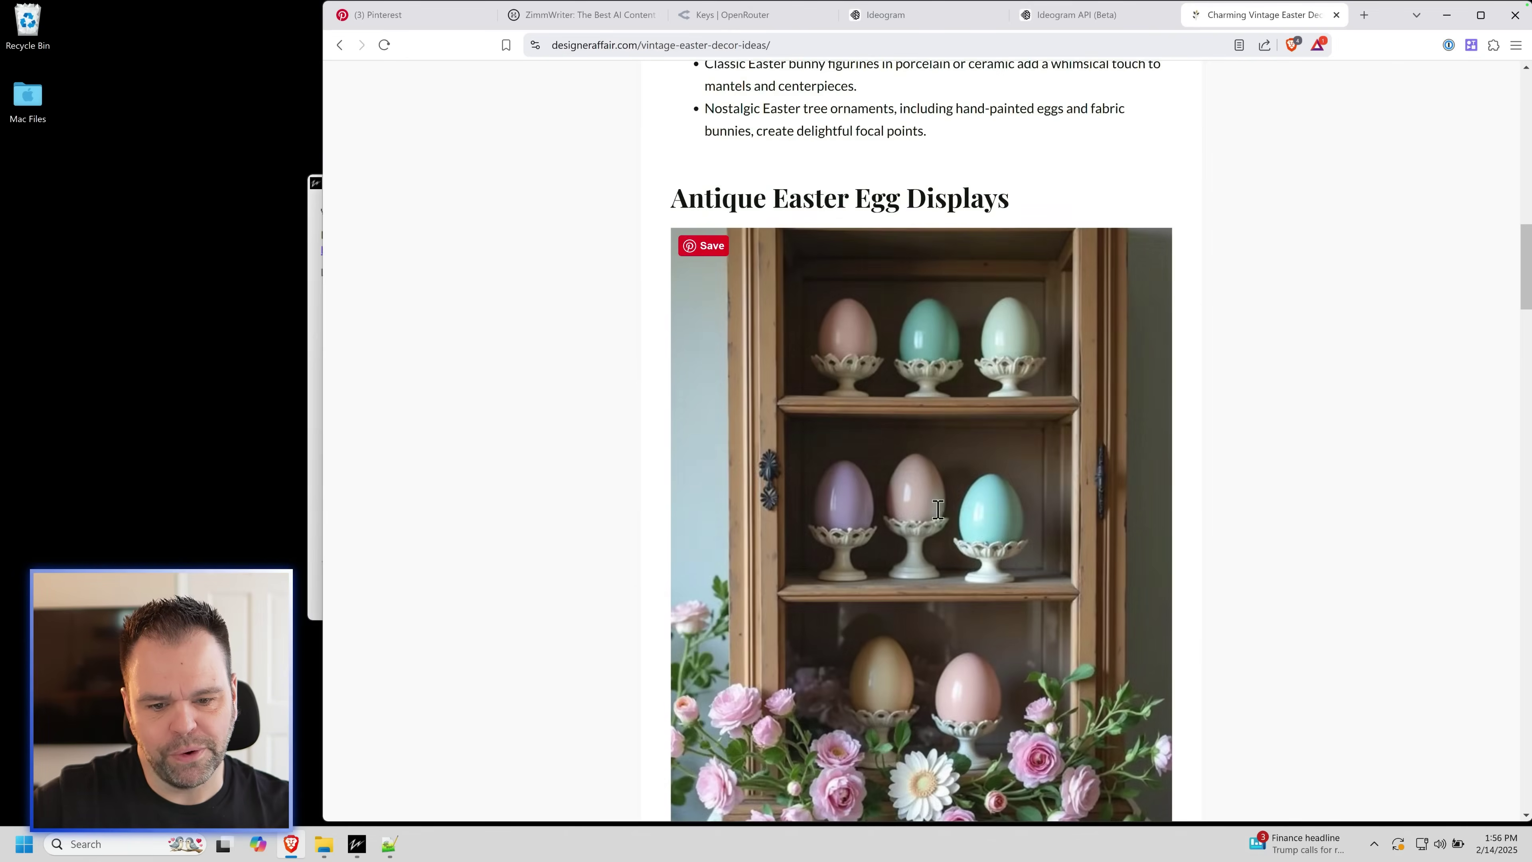
{"action": "scroll", "coordinate": [950, 509], "scroll_direction": "down", "scroll_amount": 15}
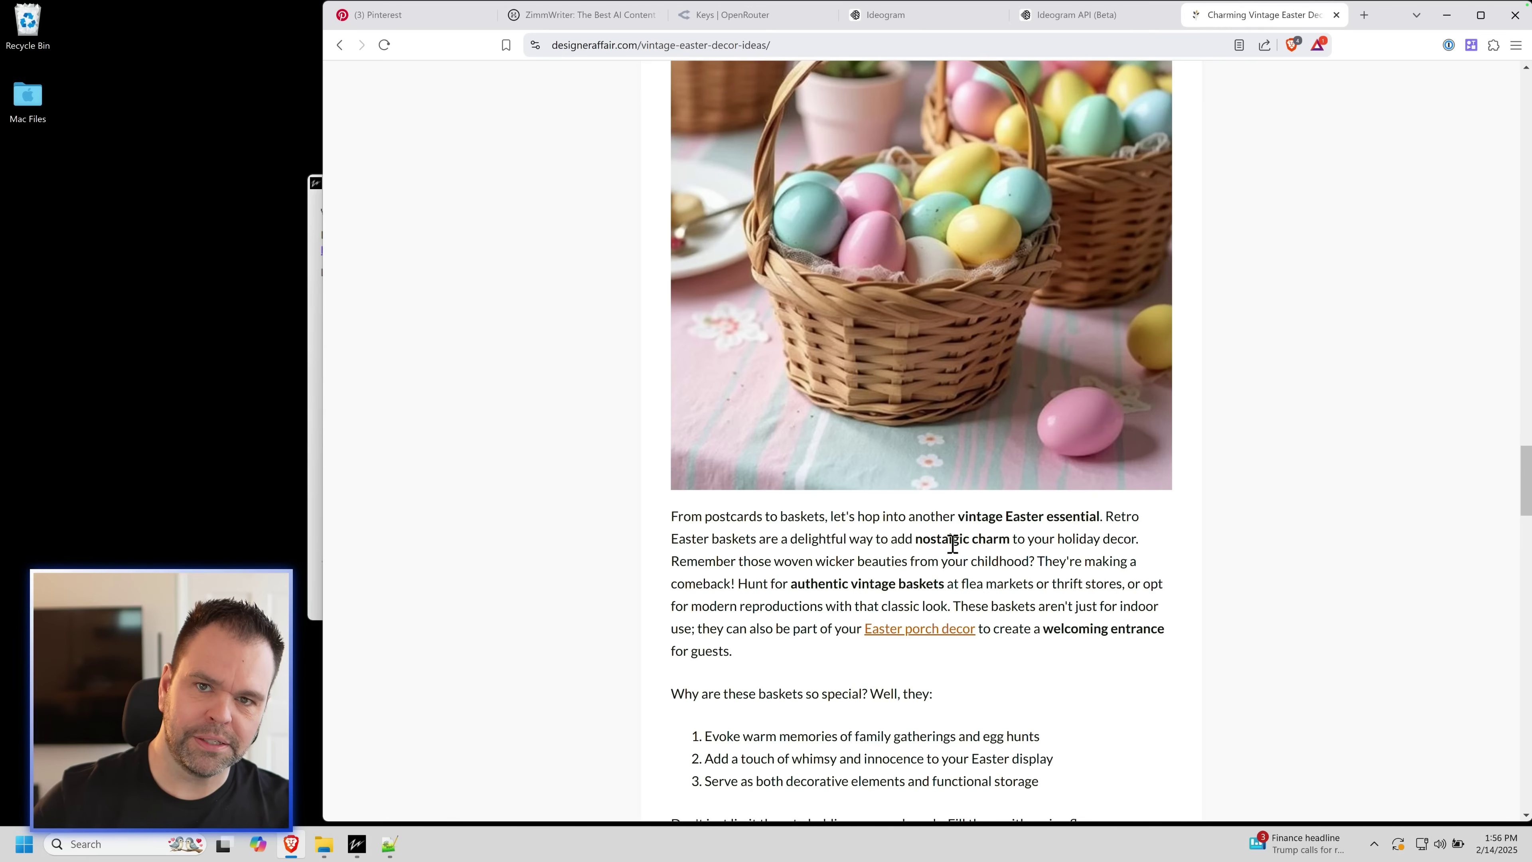
{"action": "scroll", "coordinate": [1019, 531], "scroll_direction": "up", "scroll_amount": 20}
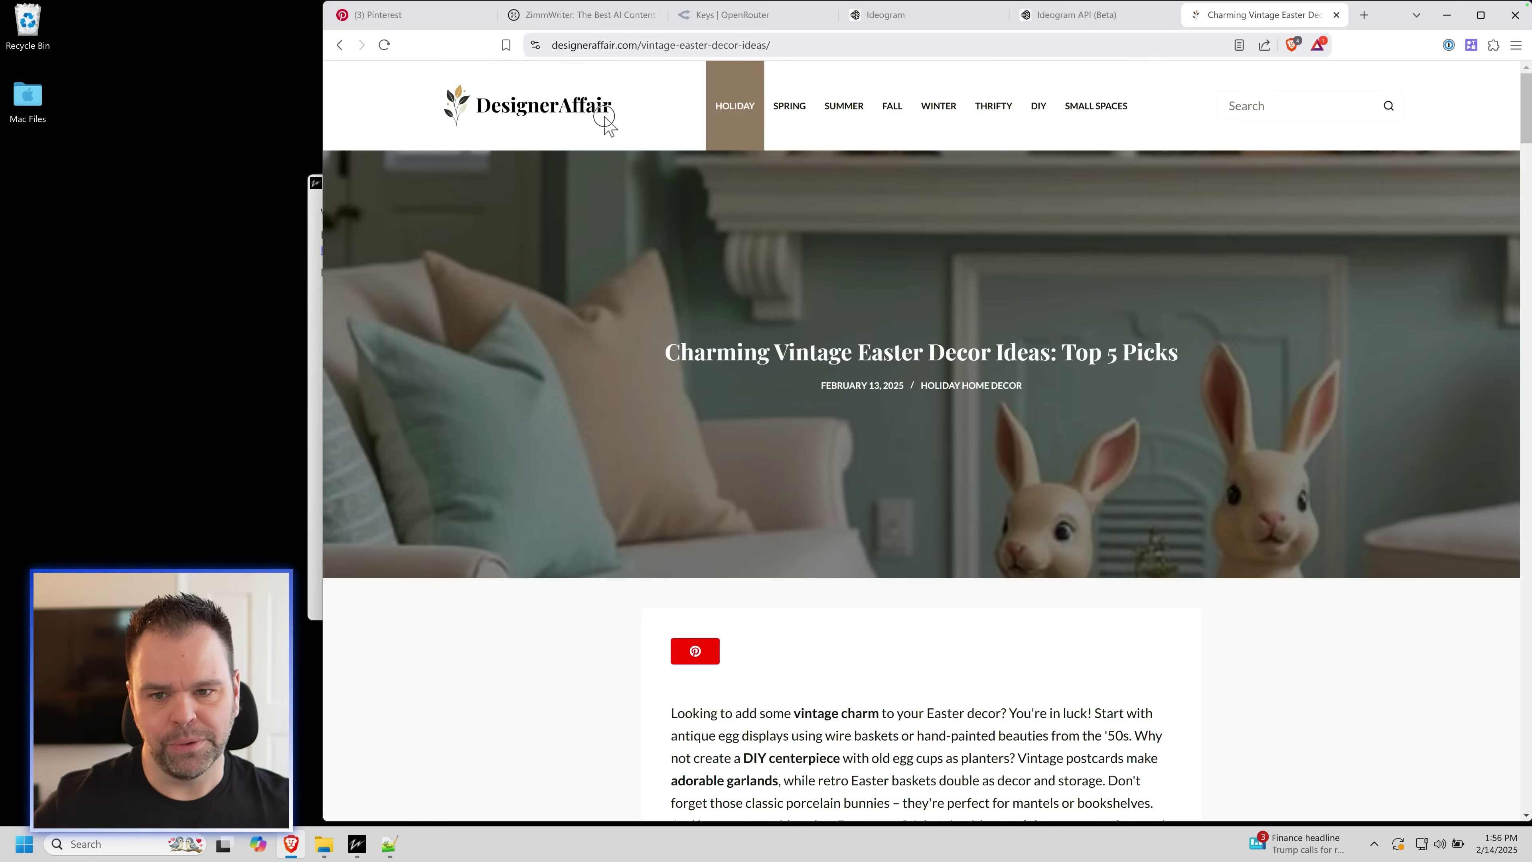
{"action": "left_click", "coordinate": [603, 116]}
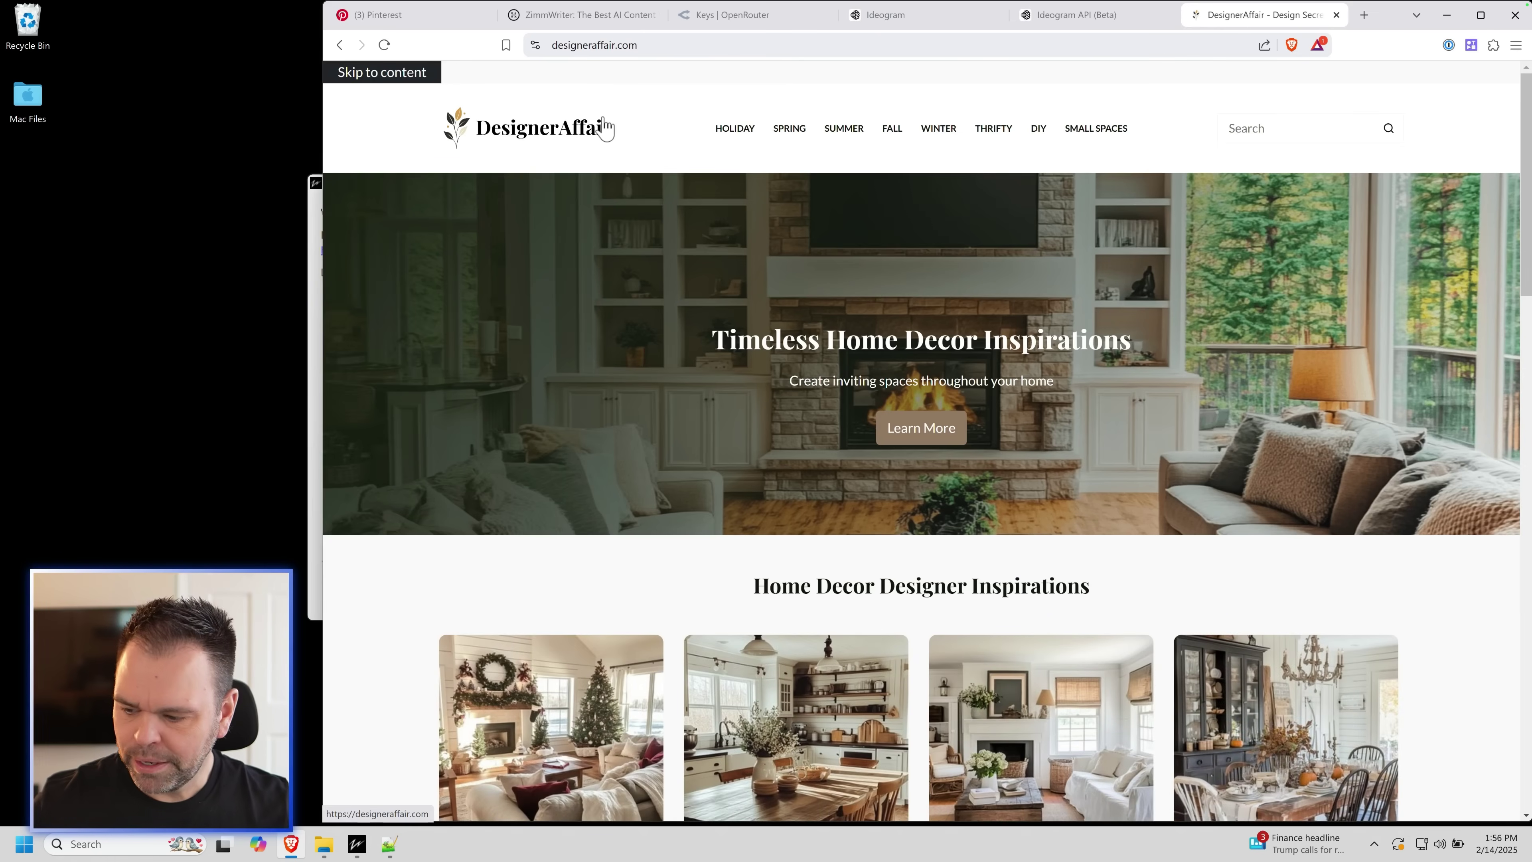